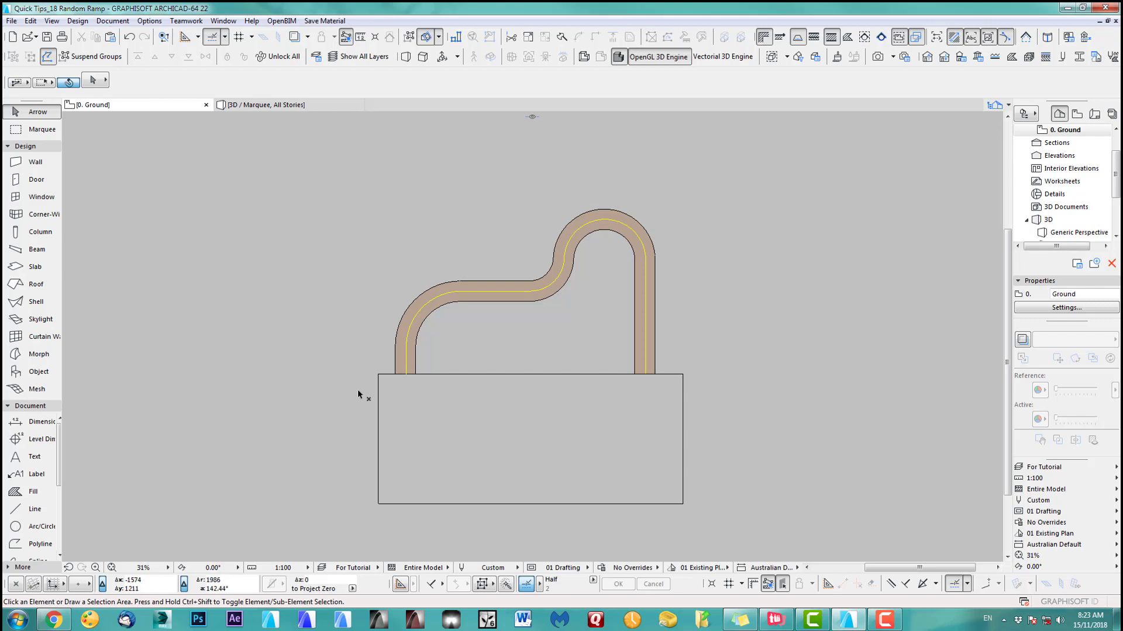
# Examine the finished curved ramp between the two slabs in the 3D view.
pyautogui.hotkey('ctrl', 'F5')
pyautogui.press('o')
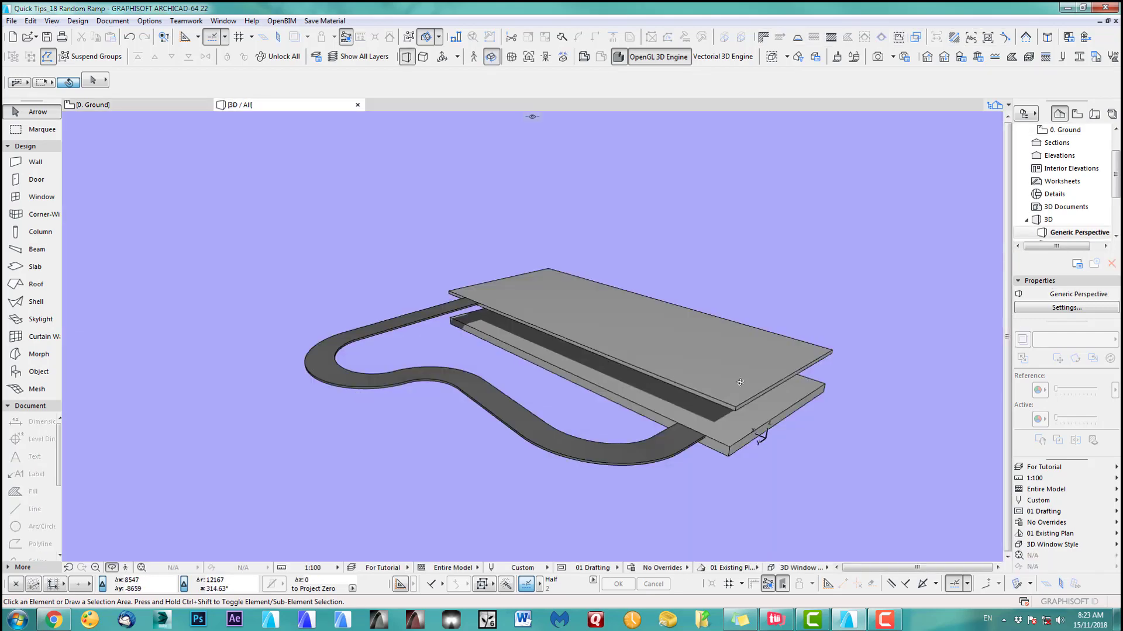
pyautogui.moveTo(604, 355); pyautogui.dragTo(436, 396)
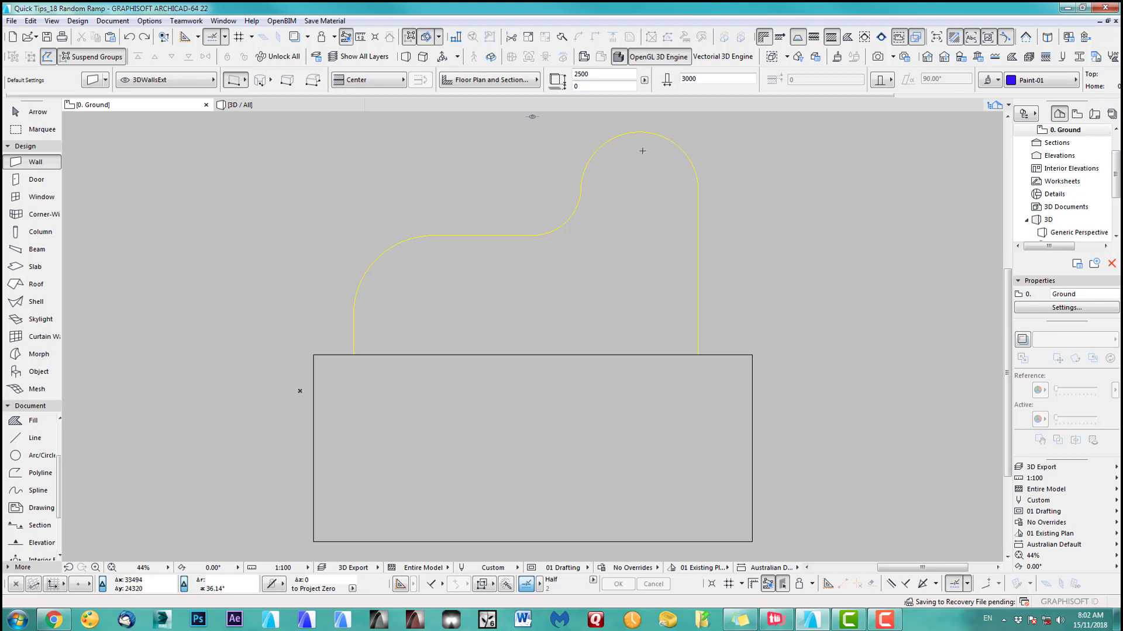
# Examine the ramp's polyline path on the Ground floor plan and the two slabs in 3D.
pyautogui.click(36, 473)
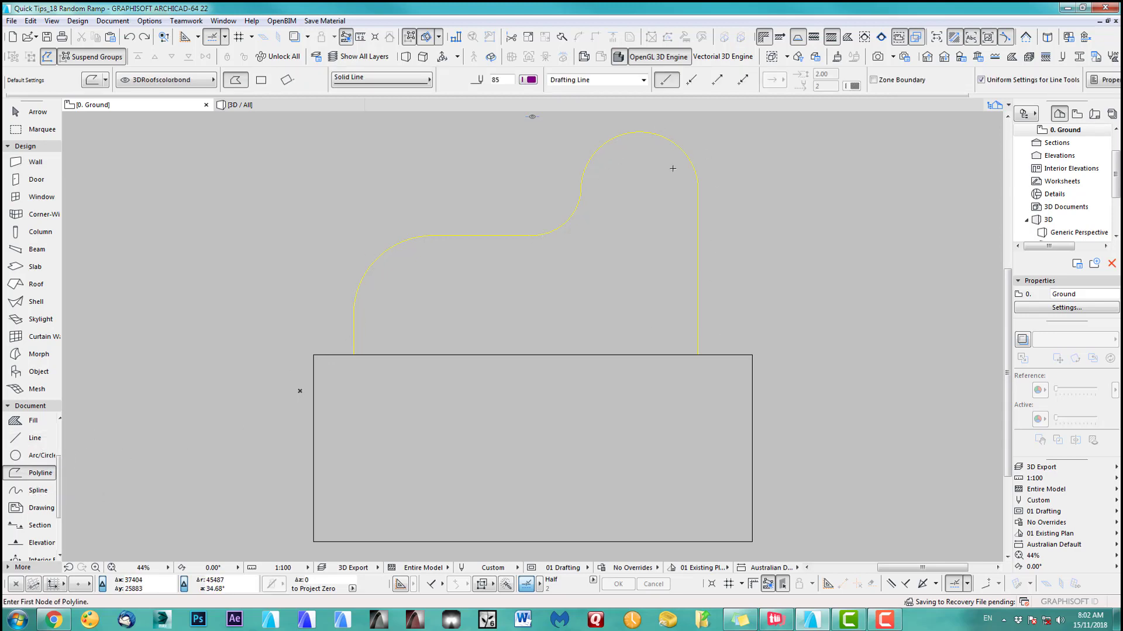
pyautogui.moveTo(332, 362); pyautogui.dragTo(333, 341, button='middle')
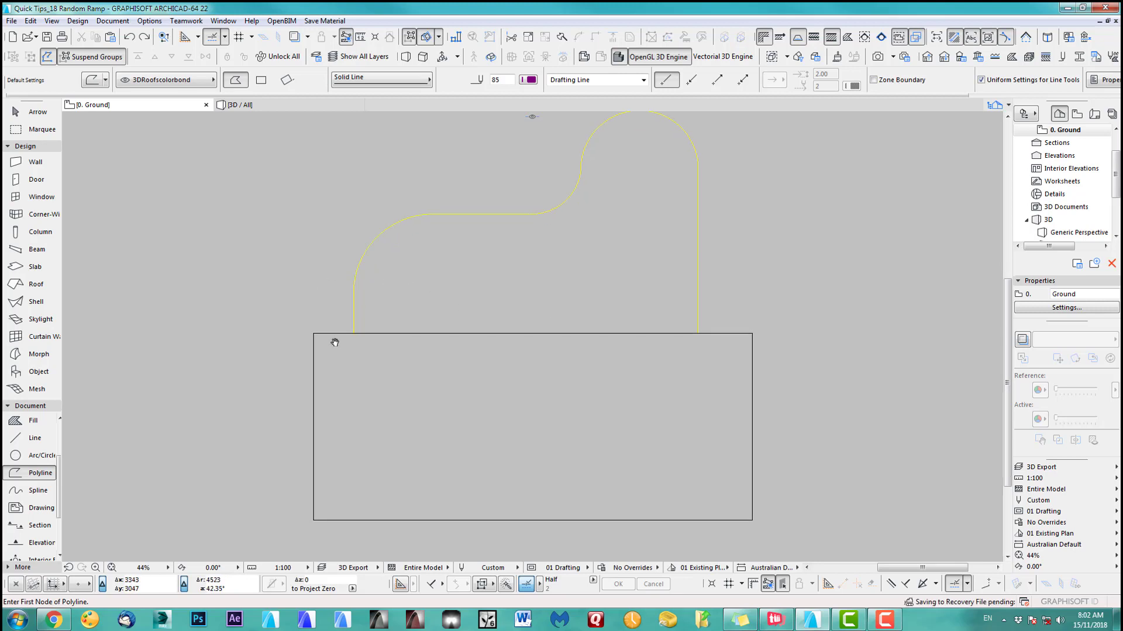
pyautogui.press('F3')
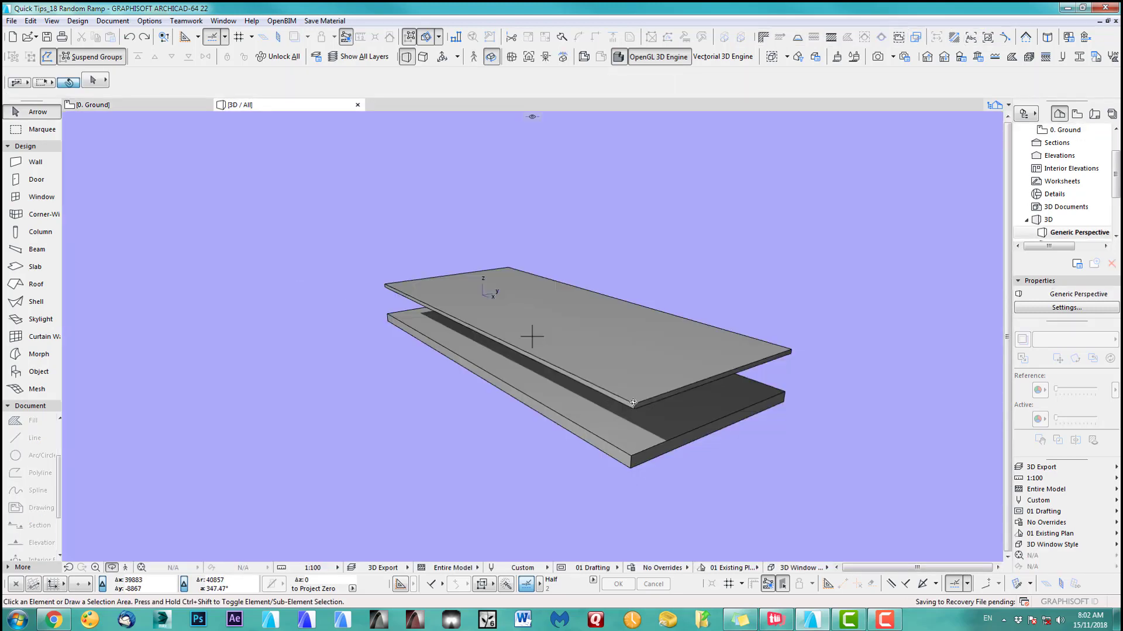
pyautogui.press('F2')
pyautogui.scroll(-2, 511, 357)
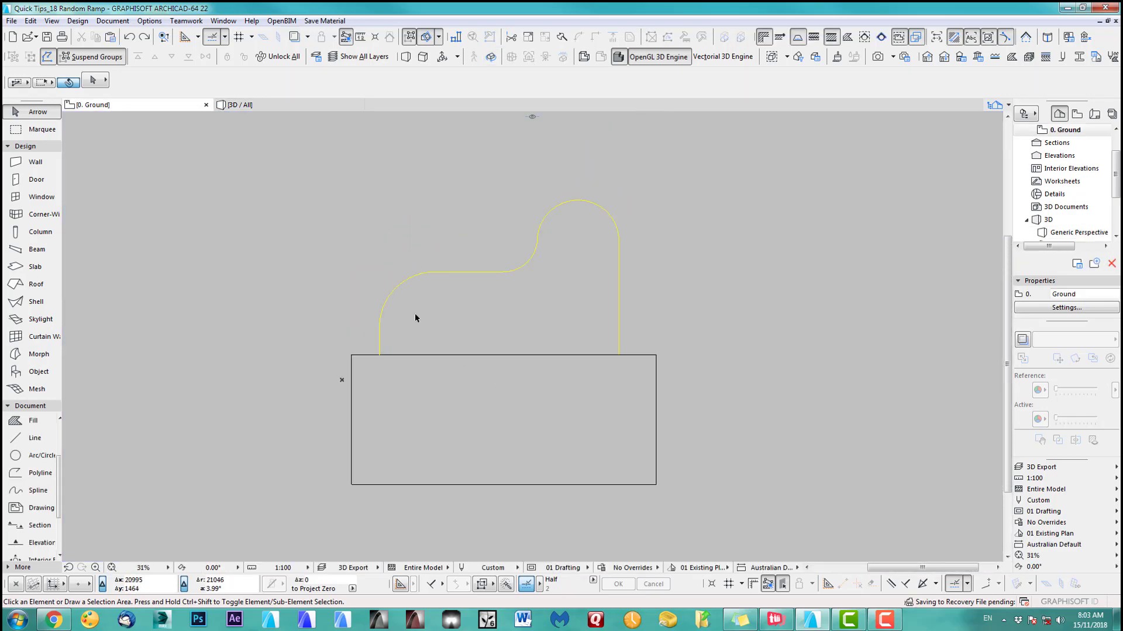
# Create walls 3000 mm thick and 2500 mm high, with a centred reference line, along the whole yellow polyline and check them in 3D.
pyautogui.doubleClick(34, 166)
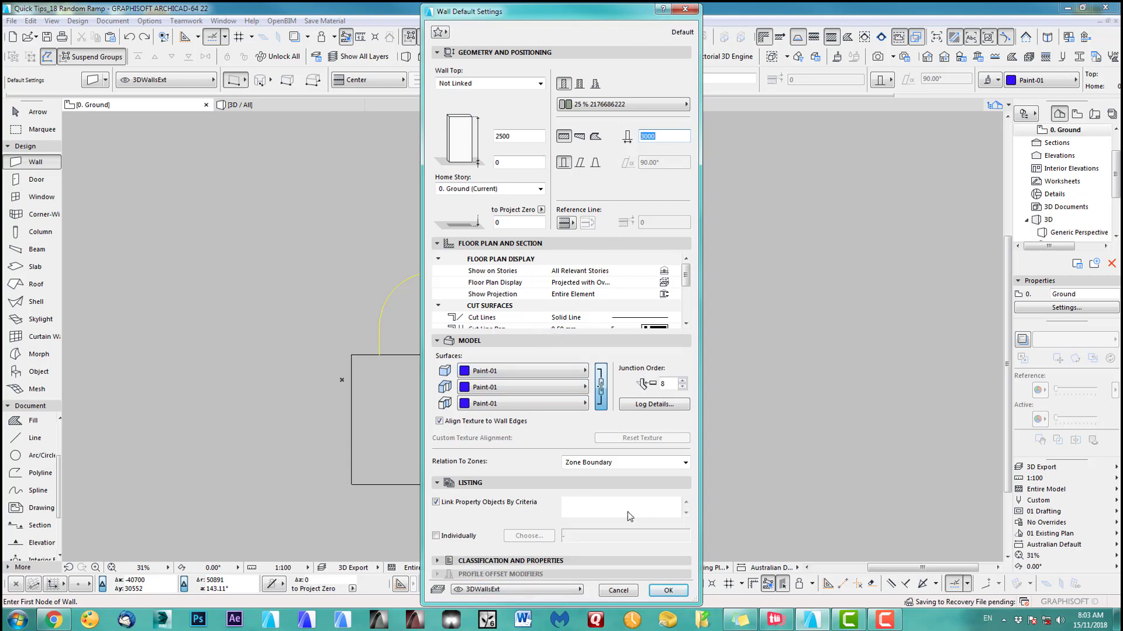
pyautogui.click(668, 590)
pyautogui.click(472, 273)
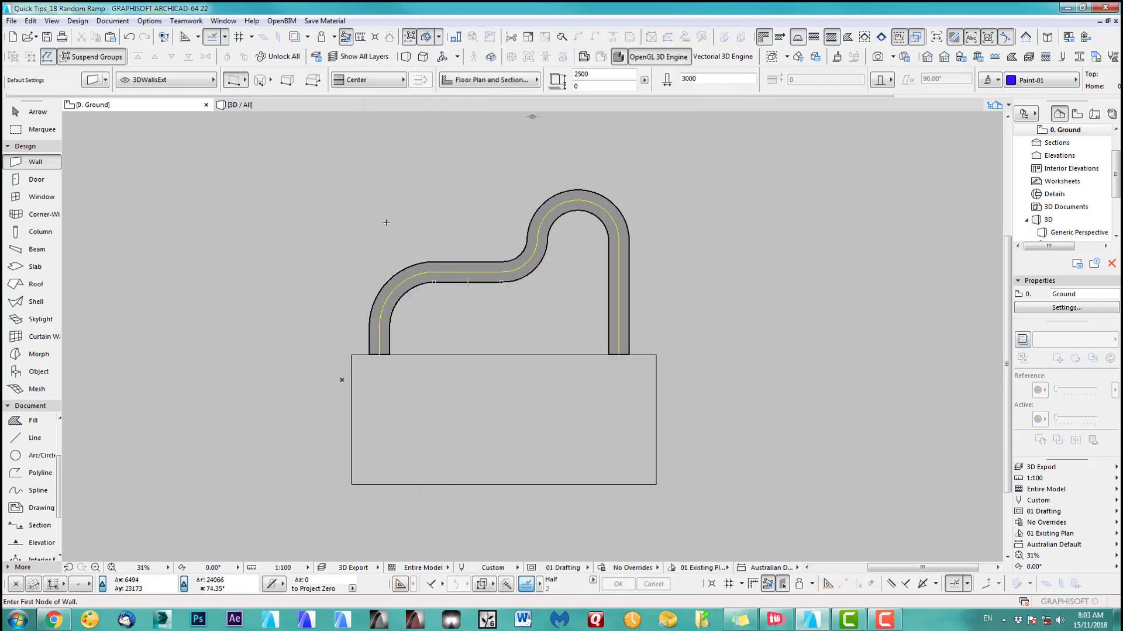
pyautogui.press('F3')
pyautogui.keyDown('shift'); pyautogui.moveTo(704, 323); pyautogui.dragTo(619, 359, button='middle'); pyautogui.keyUp('shift')
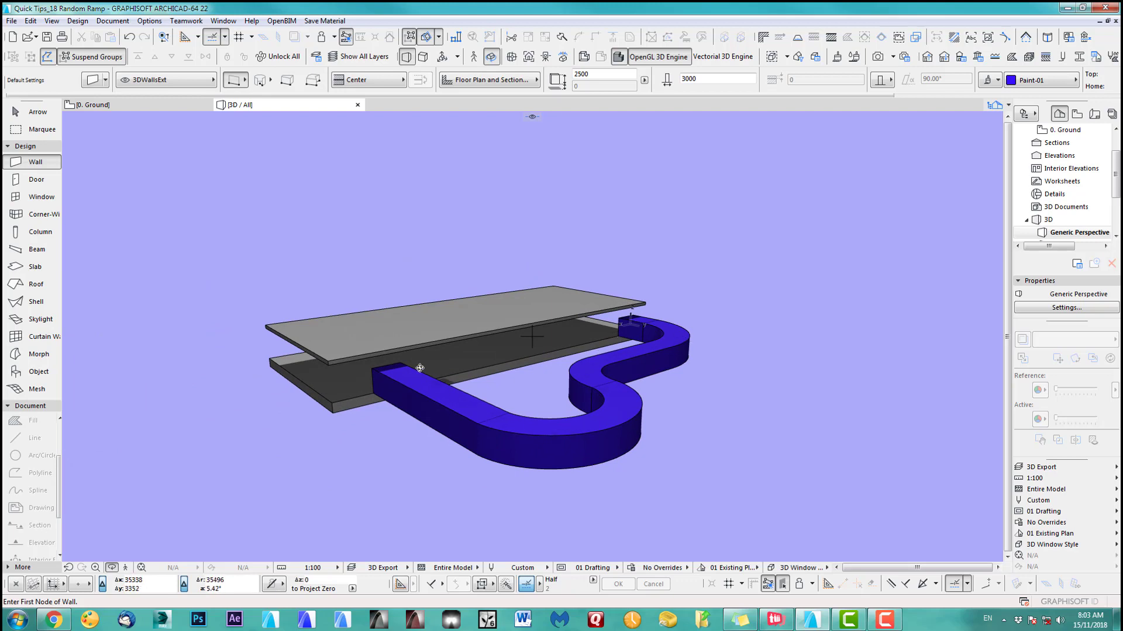
pyautogui.press('F2')
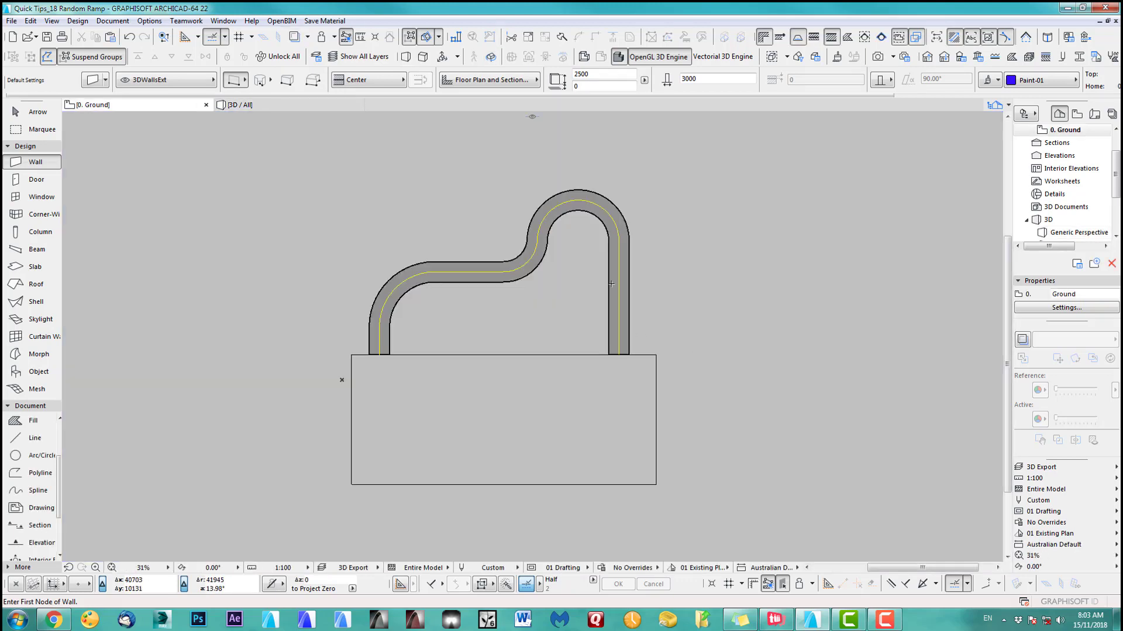
# Drag a copy of the grouped ramp walls about 68800 mm horizontally to the right, and delete the original walls over the polyline.
pyautogui.keyDown('shift'); pyautogui.click(532, 269); pyautogui.keyUp('shift')
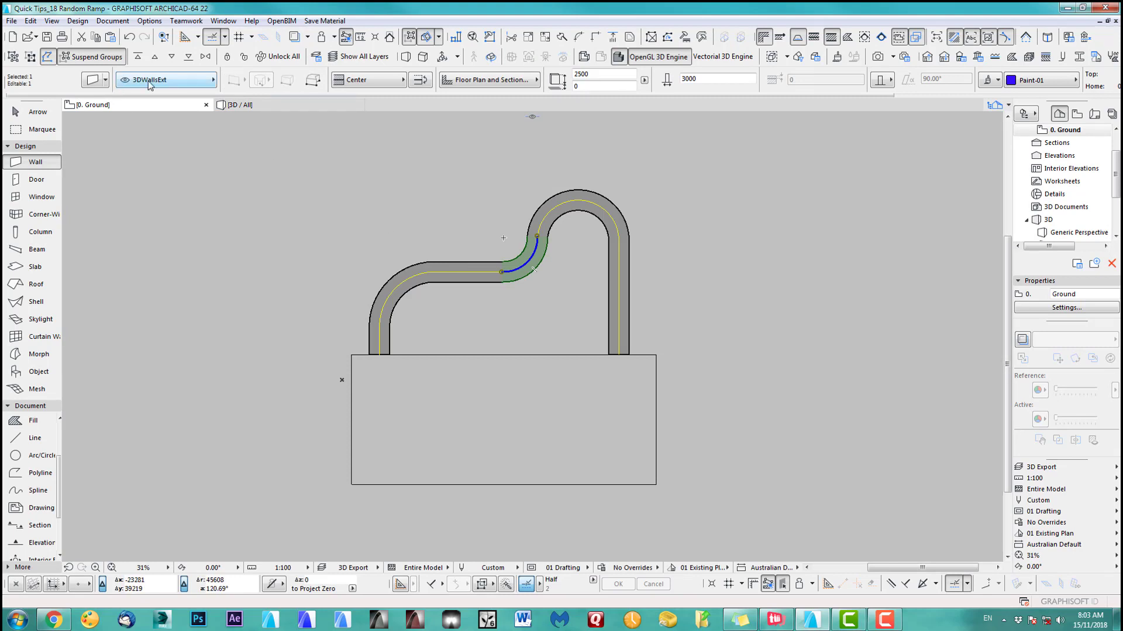
pyautogui.click(101, 62)
pyautogui.moveTo(534, 250); pyautogui.dragTo(347, 250, button='middle')
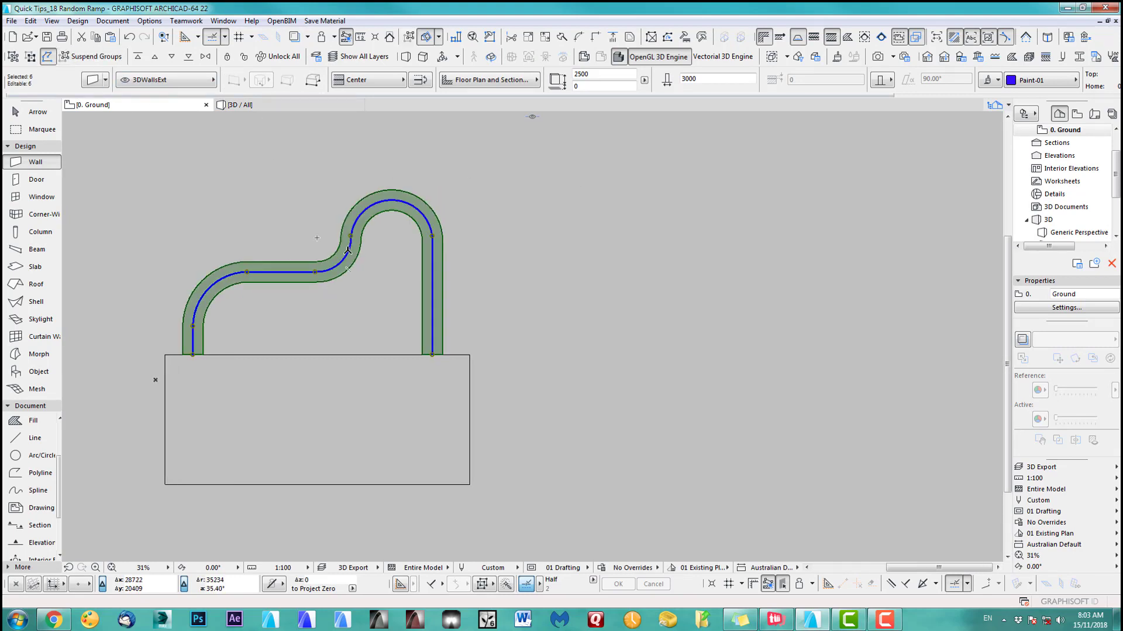
pyautogui.hotkey('ctrl', 'd')
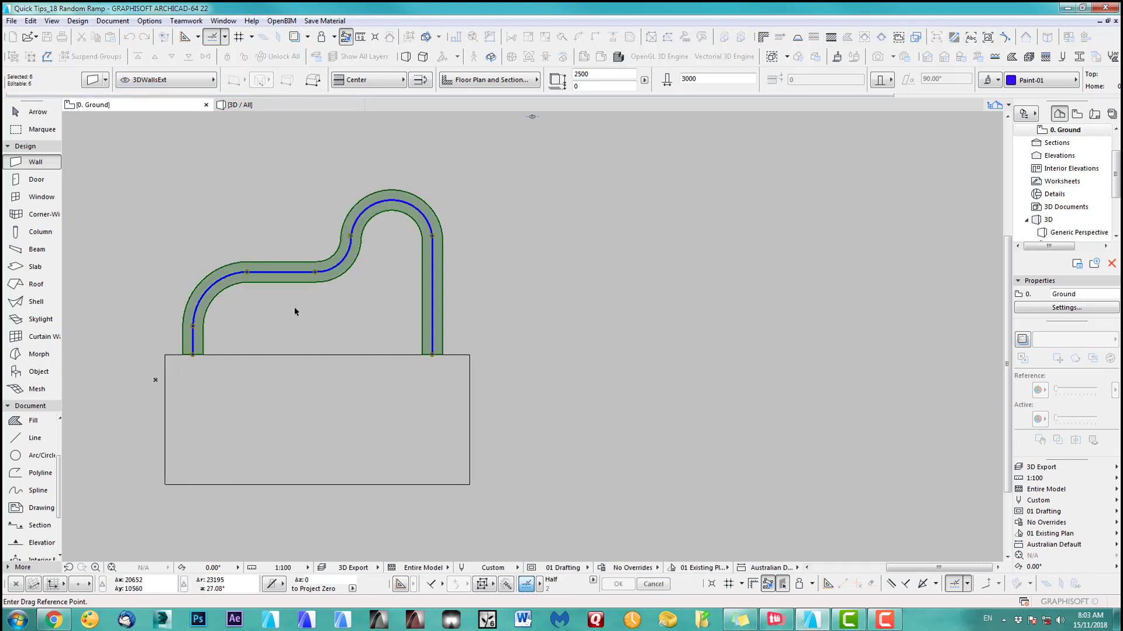
pyautogui.click(255, 304)
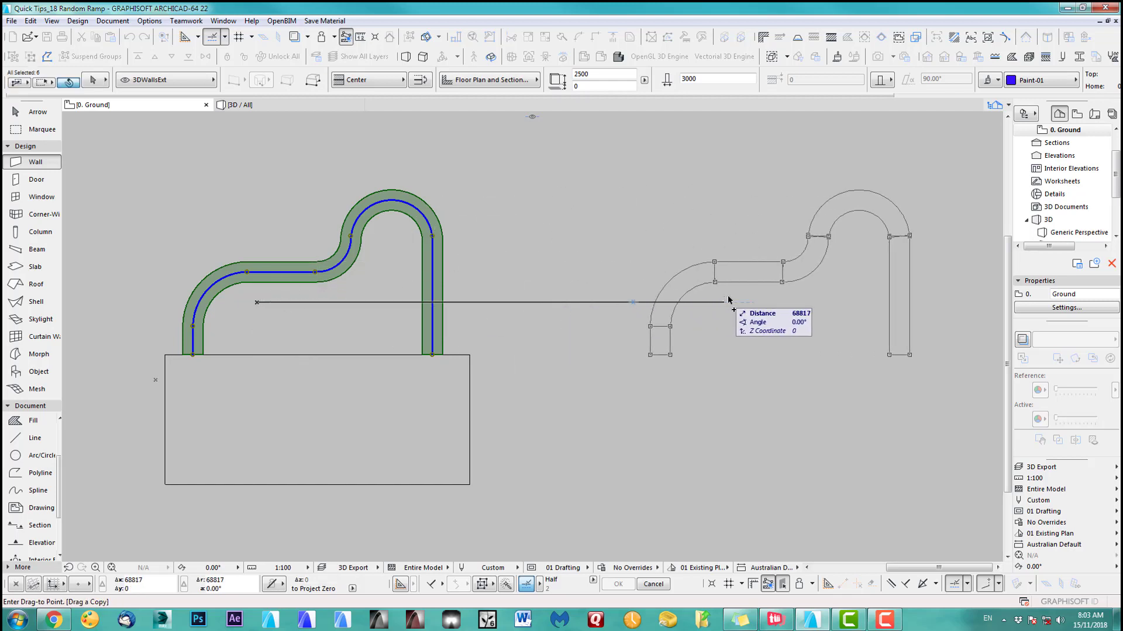
pyautogui.click(727, 304)
pyautogui.moveTo(783, 381); pyautogui.dragTo(737, 384, button='middle')
pyautogui.press('Escape')
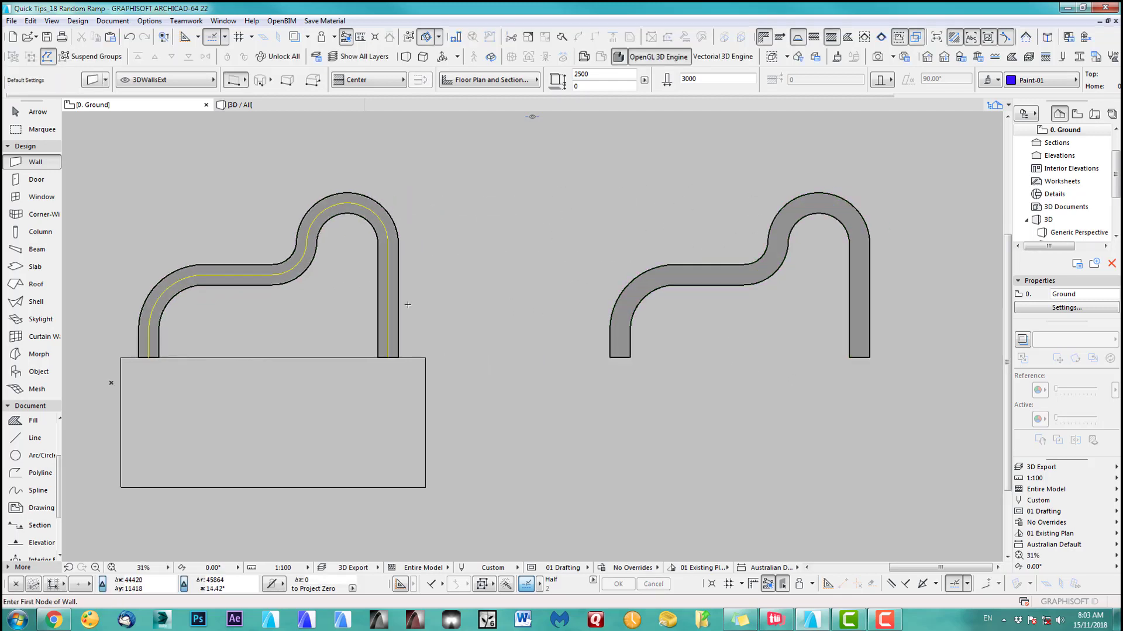
pyautogui.click(397, 302)
pyautogui.press('Delete')
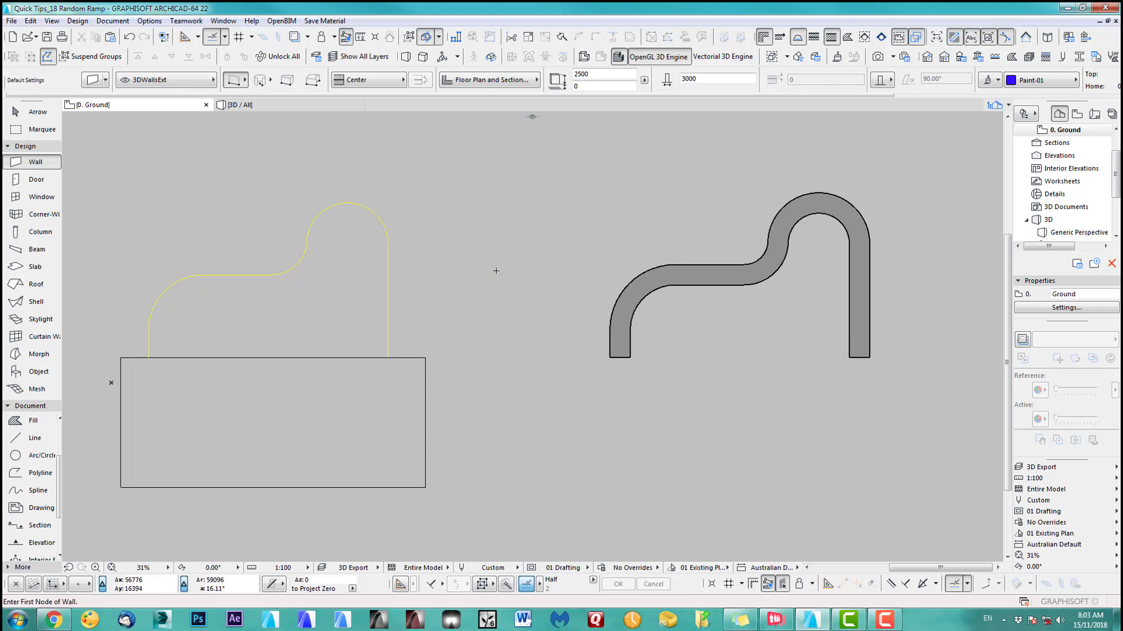
# Try to explode the six copied walls into the current view without keeping the original elements.
pyautogui.moveTo(532, 325); pyautogui.dragTo(496, 313, button='middle')
pyautogui.scroll(-1, 653, 361)
pyautogui.moveTo(754, 339); pyautogui.dragTo(611, 328, button='middle')
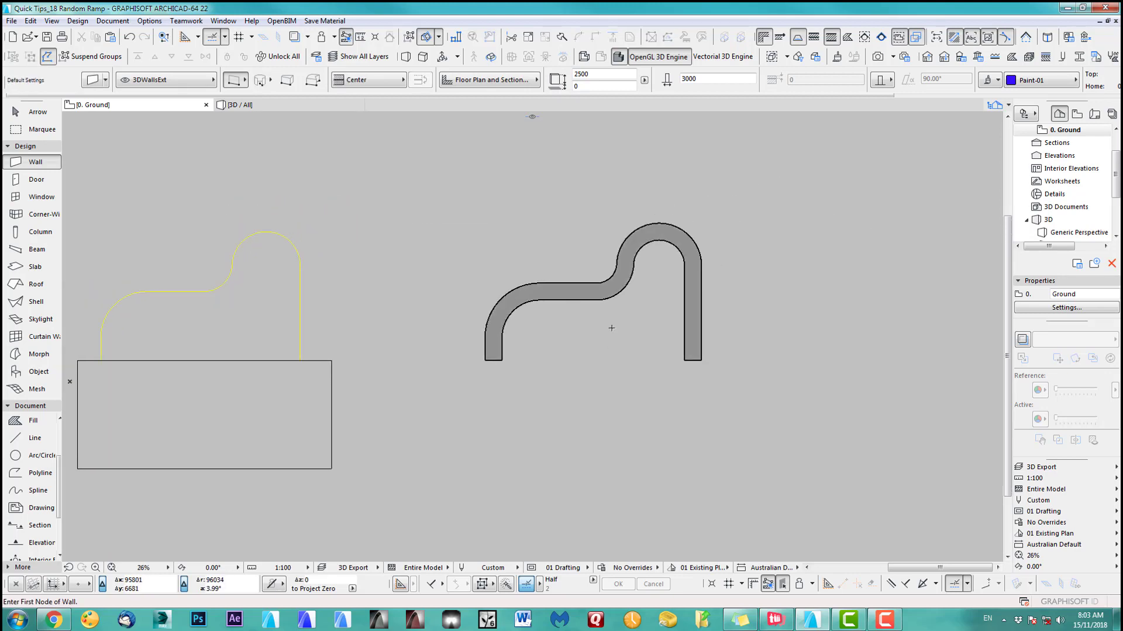
pyautogui.click(37, 112)
pyautogui.moveTo(423, 195); pyautogui.dragTo(725, 379)
pyautogui.click(31, 21)
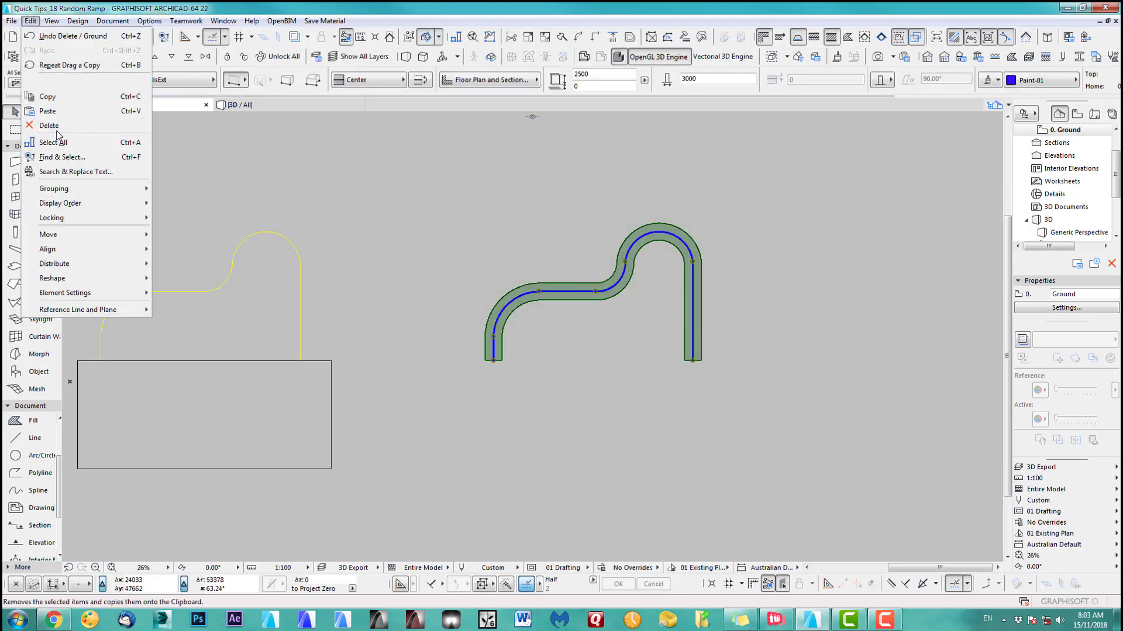
pyautogui.moveTo(68, 284)
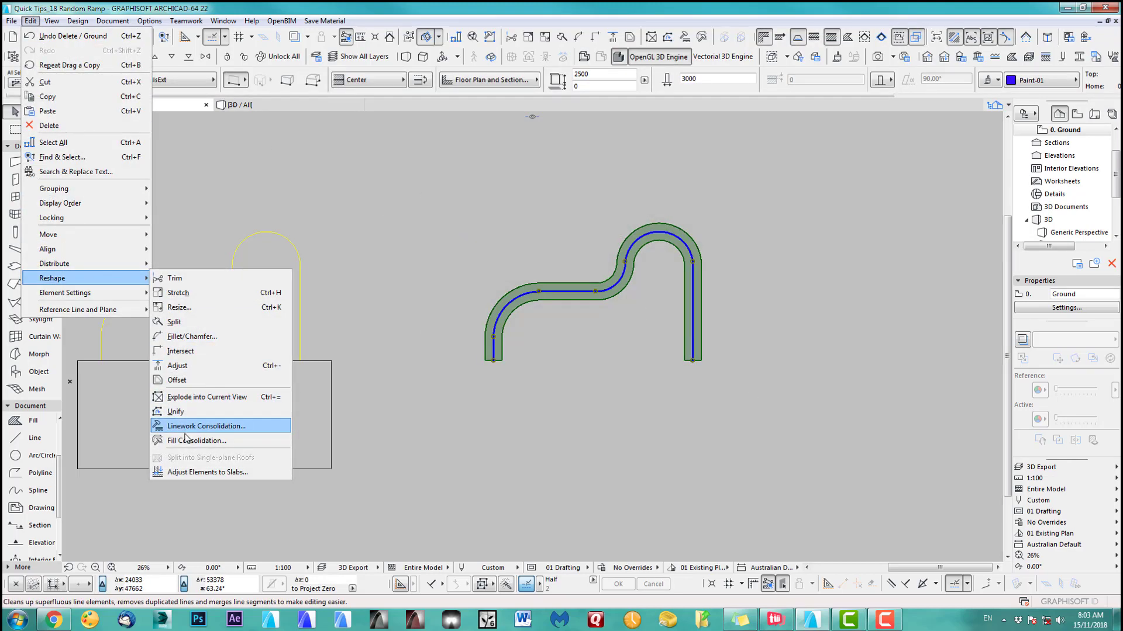
pyautogui.click(188, 400)
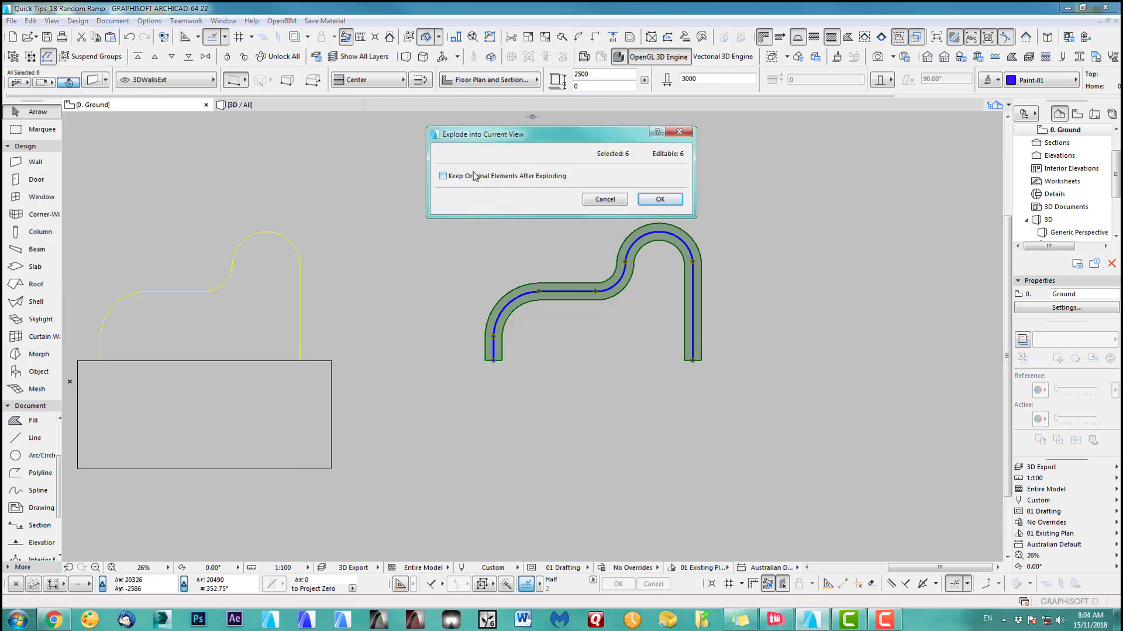
pyautogui.click(661, 199)
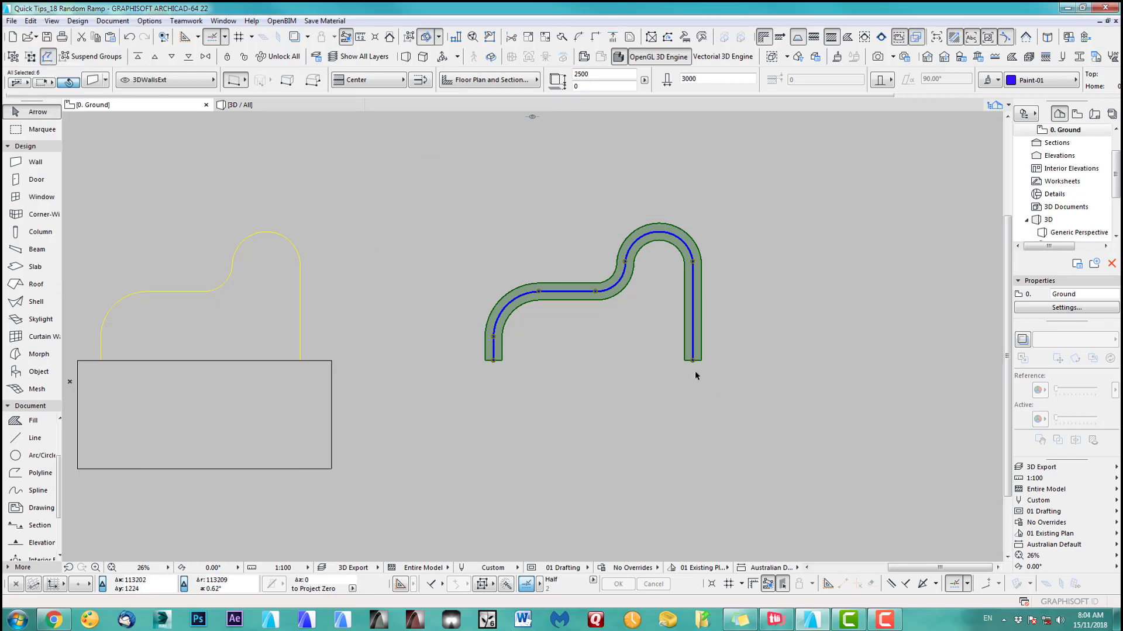
# Suspend groups for the copied walls and clear the selection.
pyautogui.click(560, 300)
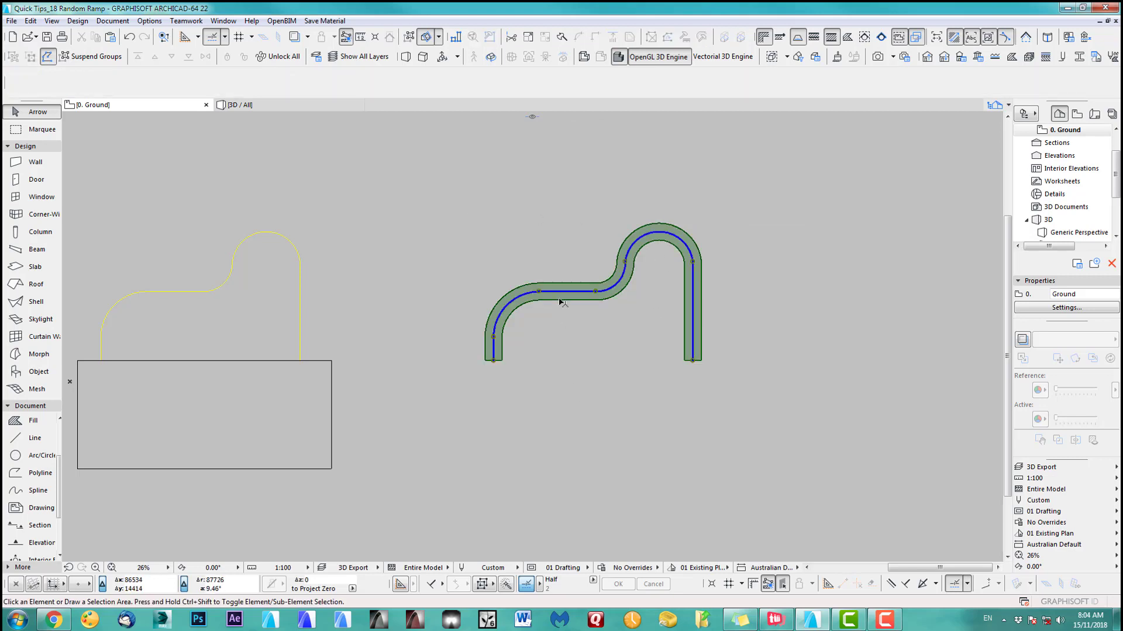
pyautogui.click(565, 315)
pyautogui.click(566, 299)
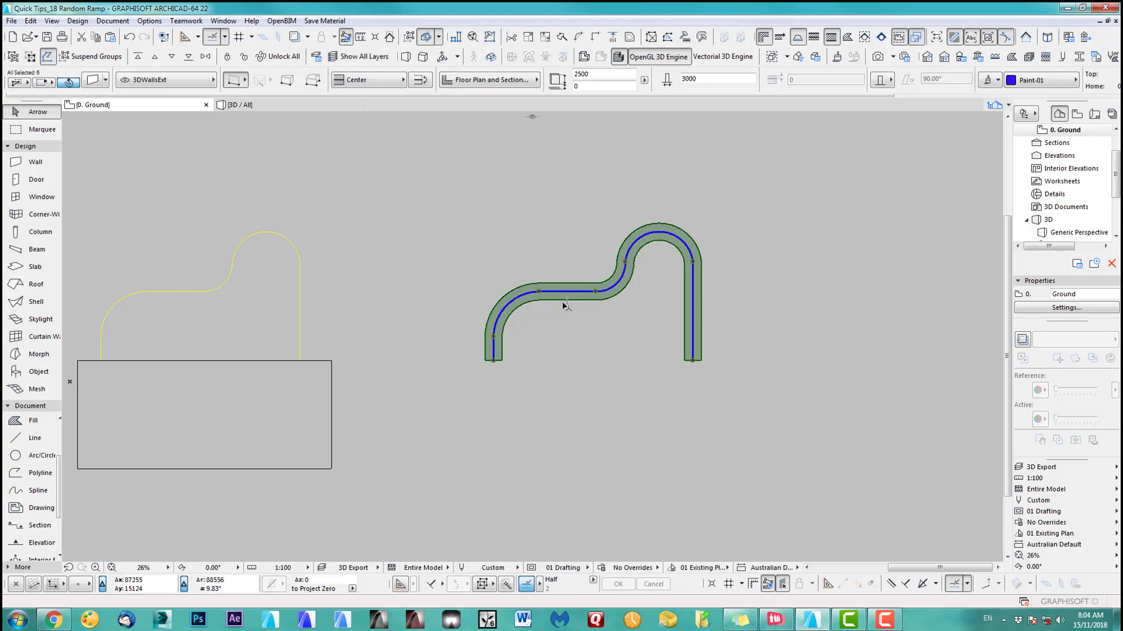
pyautogui.click(201, 474)
pyautogui.click(566, 301)
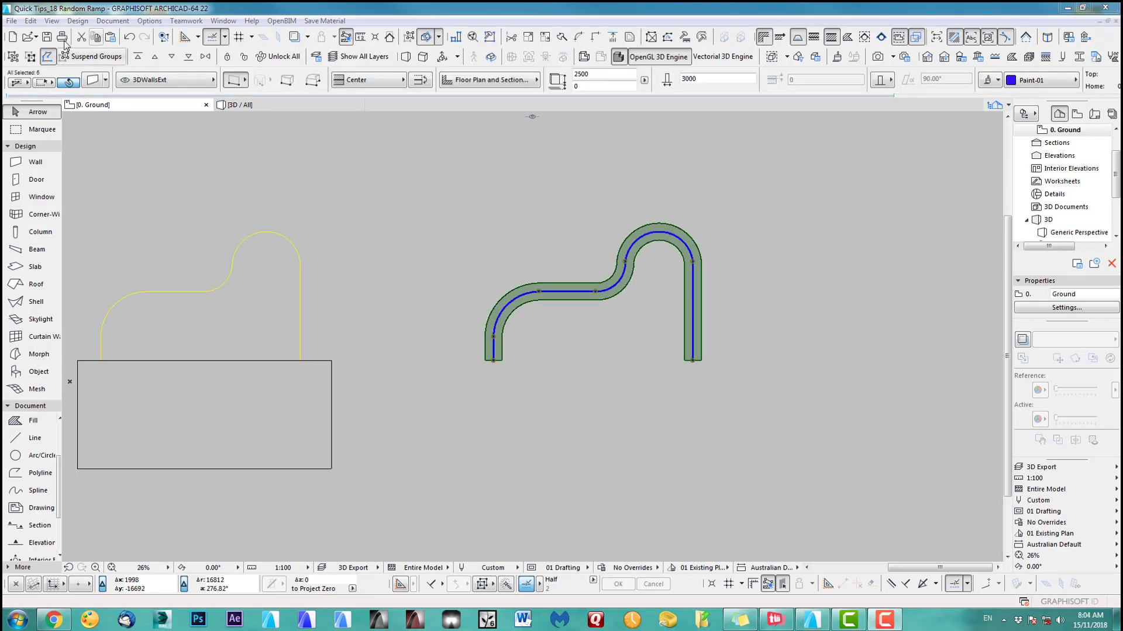
pyautogui.click(96, 57)
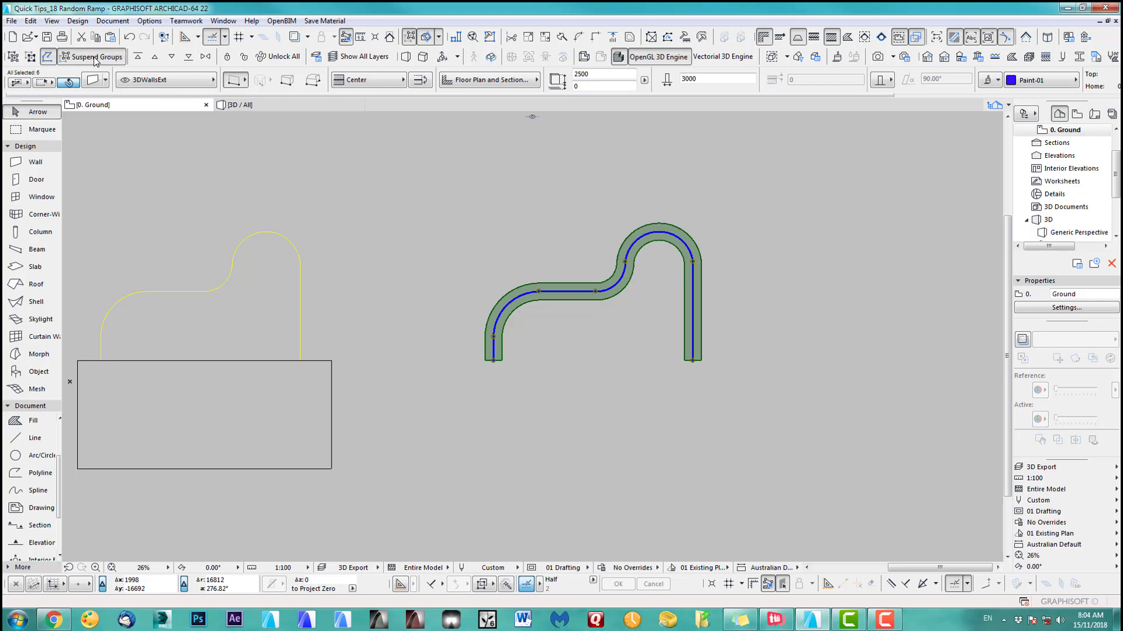
pyautogui.click(426, 181)
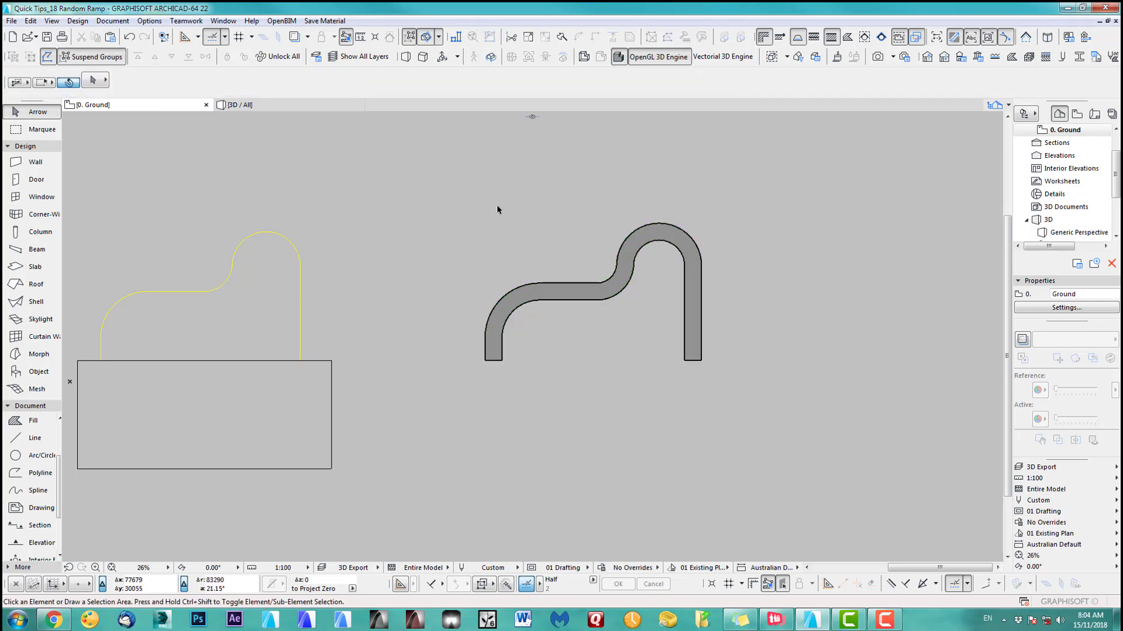
# Explode the six ungrouped walls into the current view without keeping the originals, and check a resulting straight segment.
pyautogui.moveTo(437, 182); pyautogui.dragTo(770, 410)
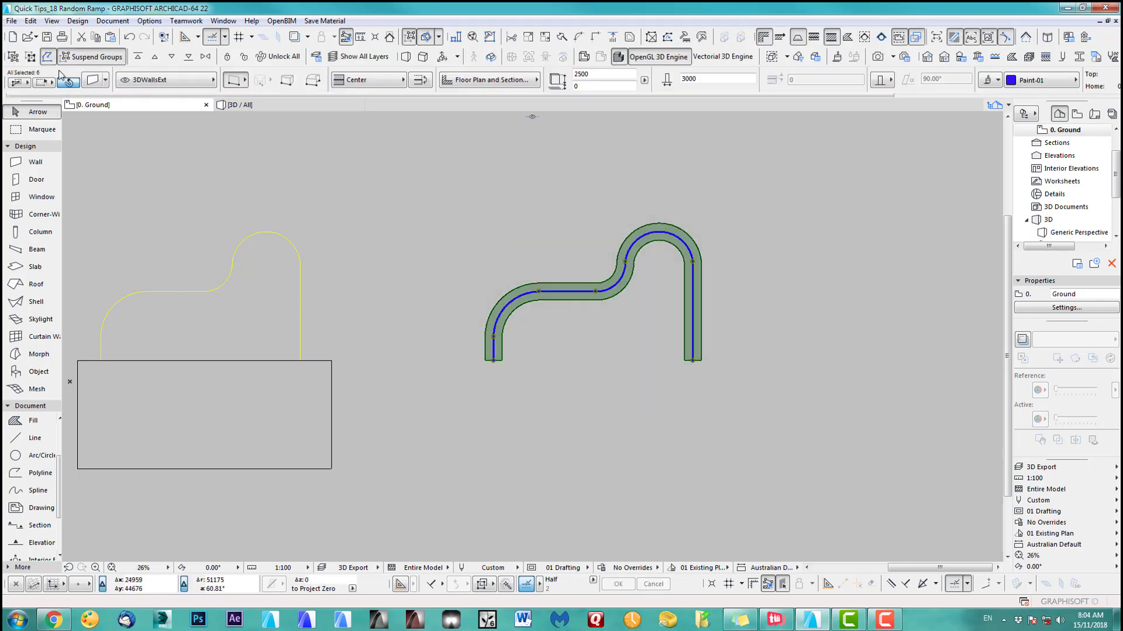
pyautogui.click(33, 21)
pyautogui.moveTo(67, 278)
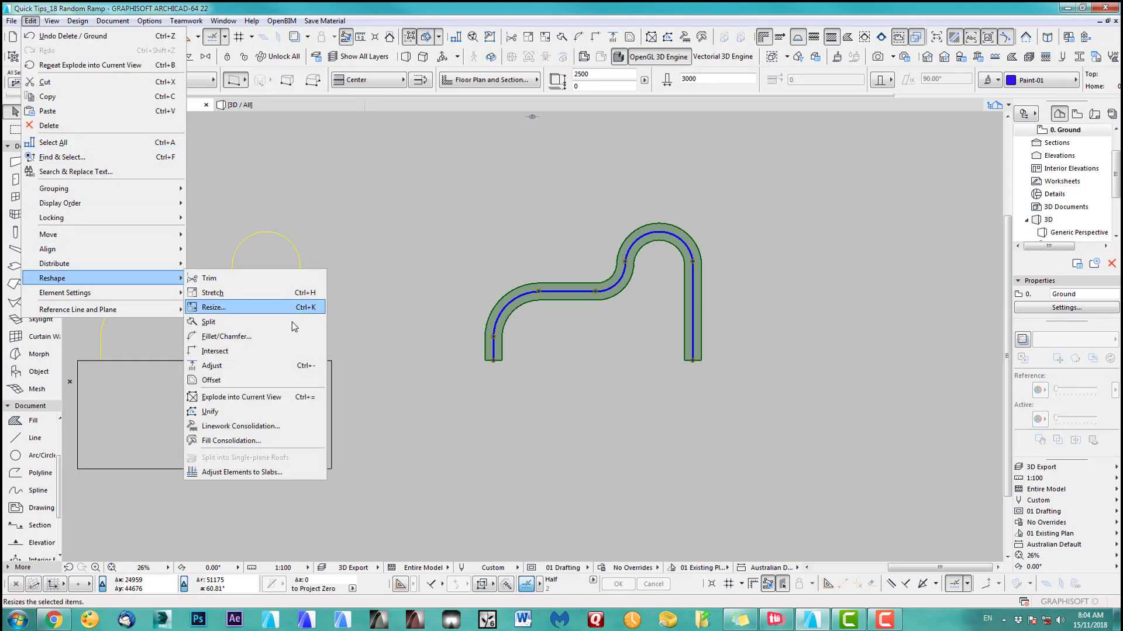
pyautogui.click(232, 398)
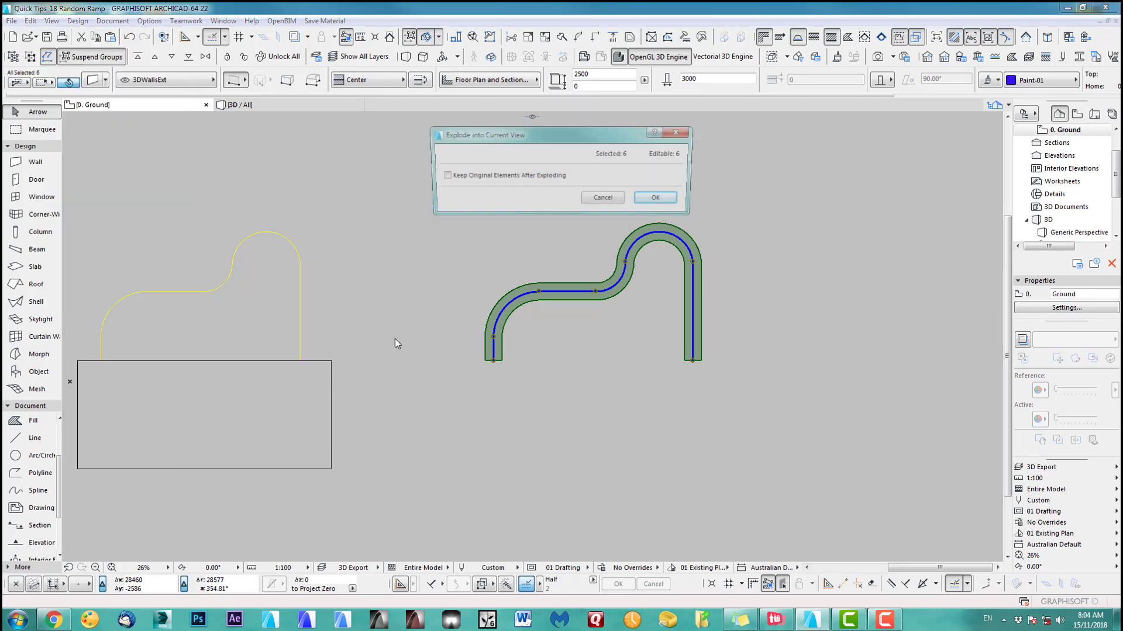
pyautogui.click(655, 199)
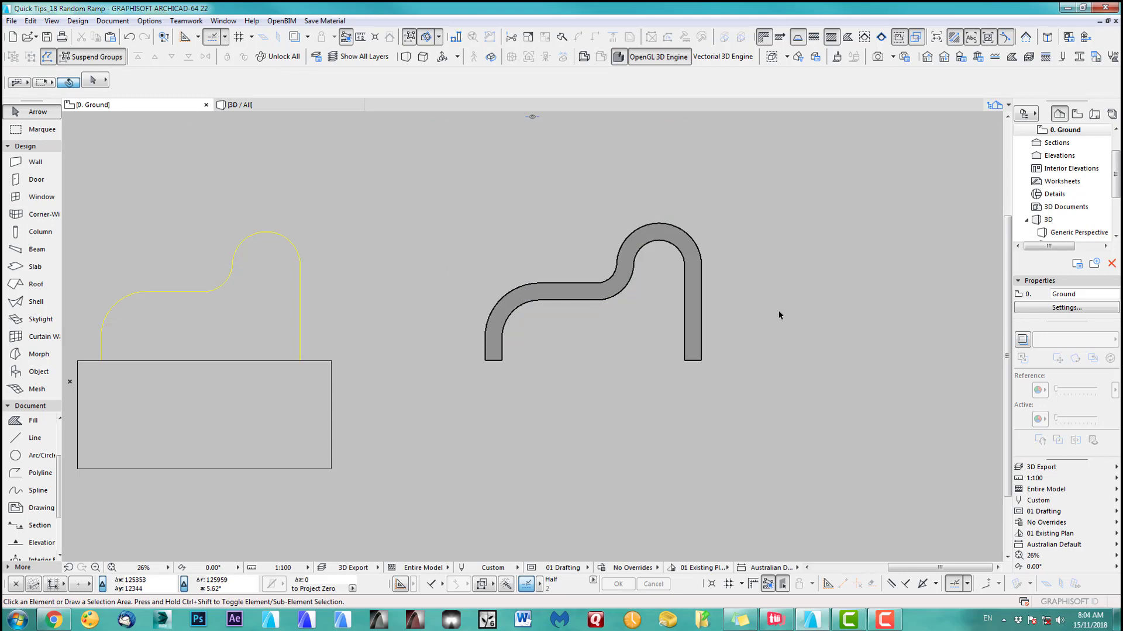
pyautogui.click(764, 313)
pyautogui.click(700, 334)
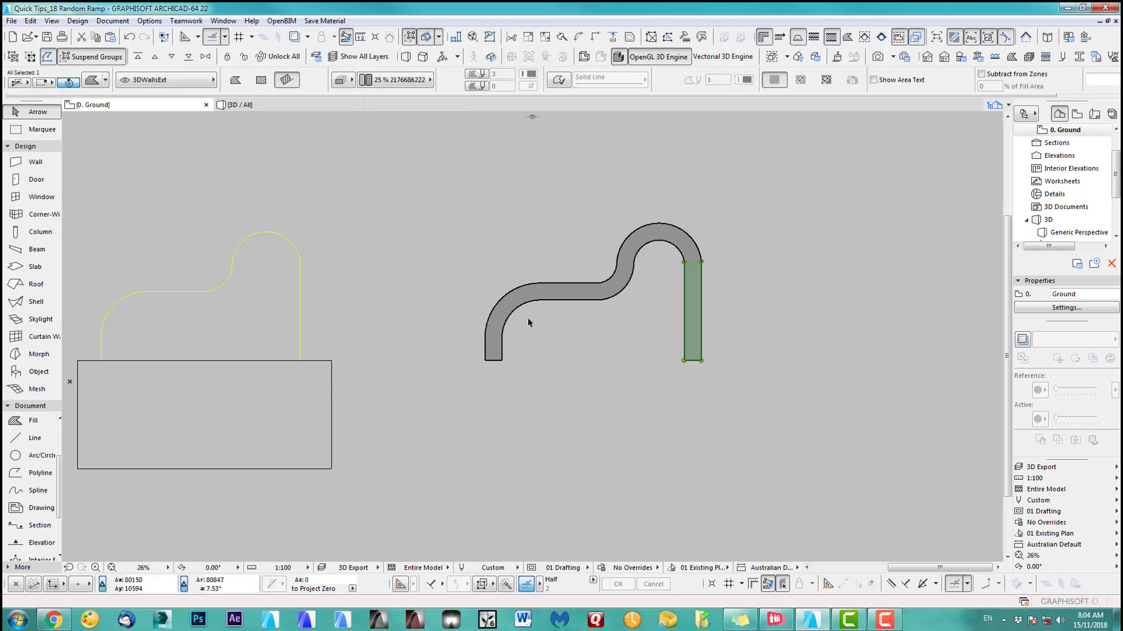
pyautogui.click(612, 385)
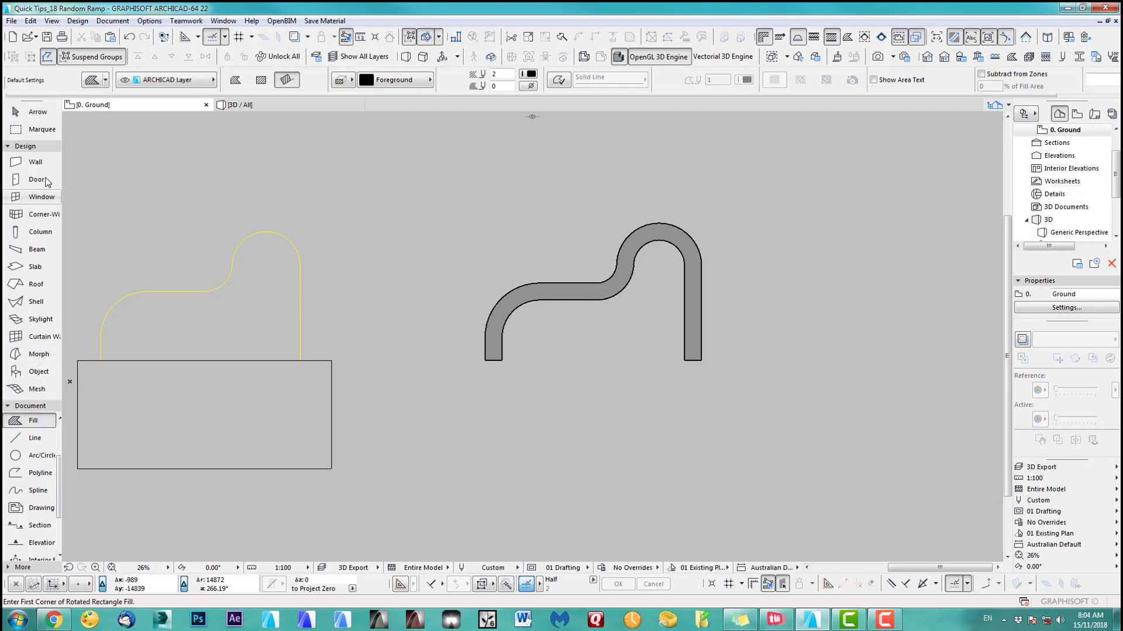
# Select the six exploded fills within a marquee, move them sideways clear of their outline linework, and remove the marquee.
pyautogui.click(39, 129)
pyautogui.click(419, 169)
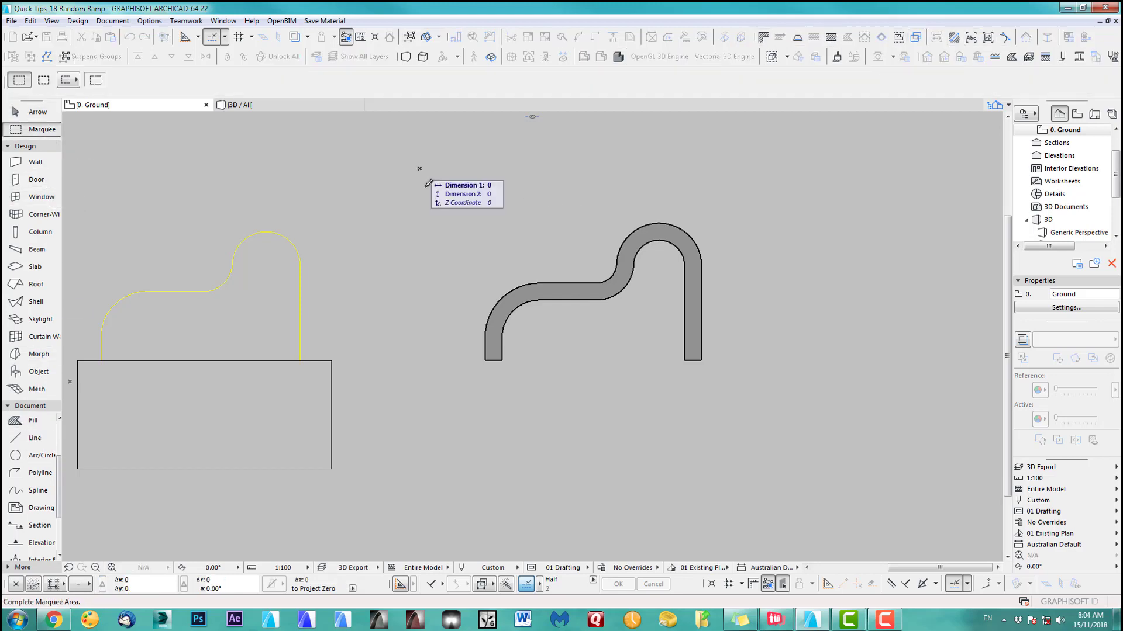
pyautogui.click(764, 411)
pyautogui.click(29, 421)
pyautogui.hotkey('ctrl', 'a')
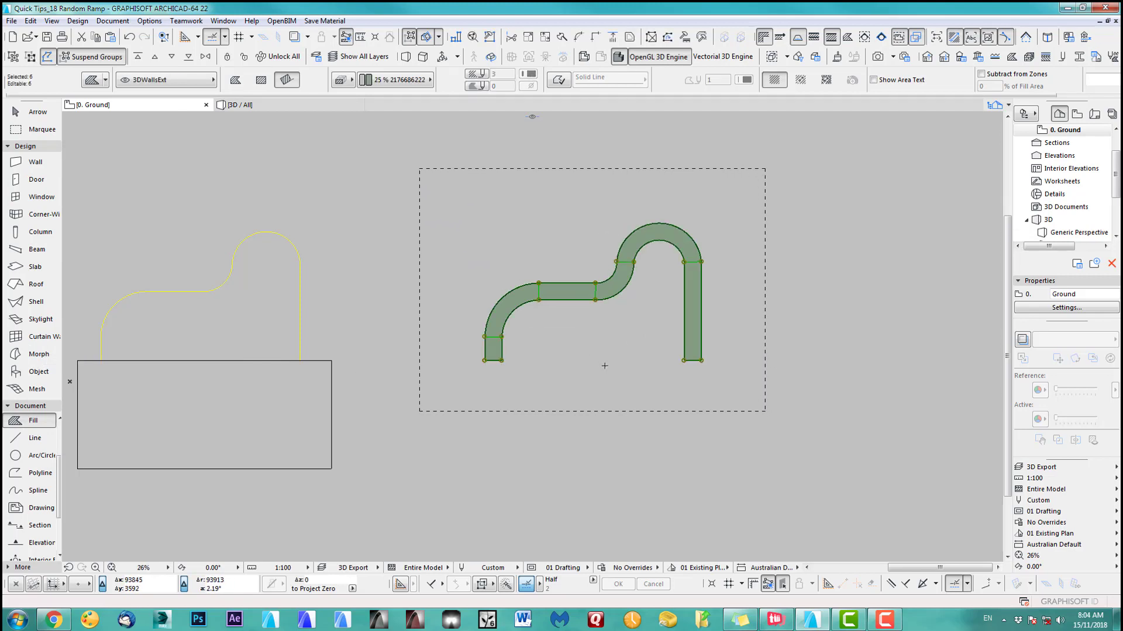
pyautogui.hotkey('ctrl', 'd')
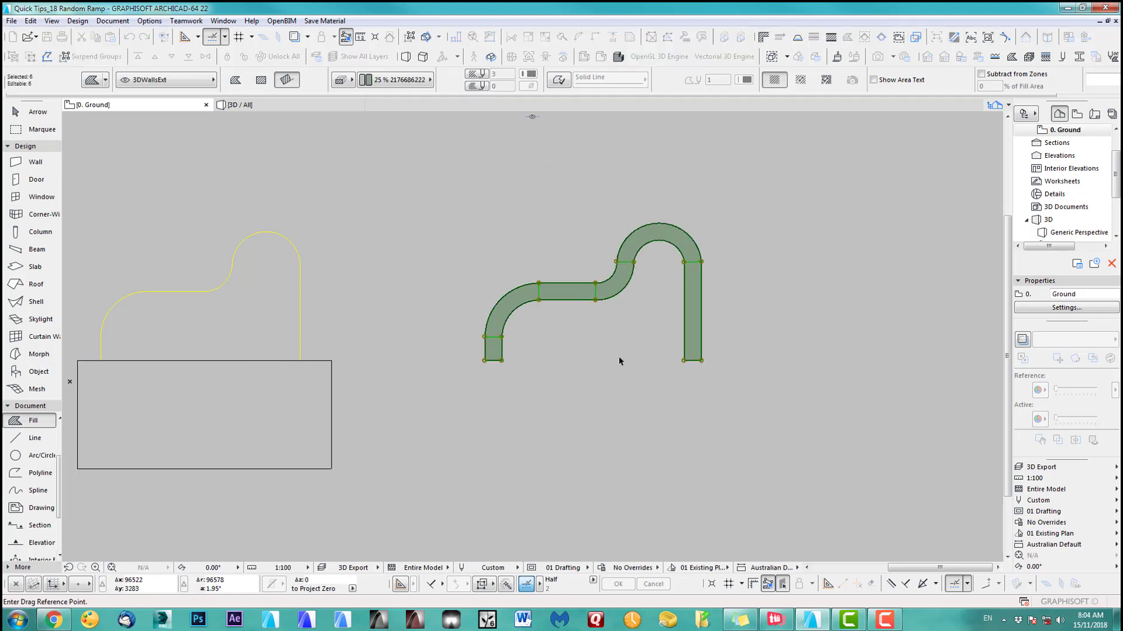
pyautogui.click(554, 330)
pyautogui.click(838, 334)
pyautogui.moveTo(865, 369); pyautogui.dragTo(634, 381, button='middle')
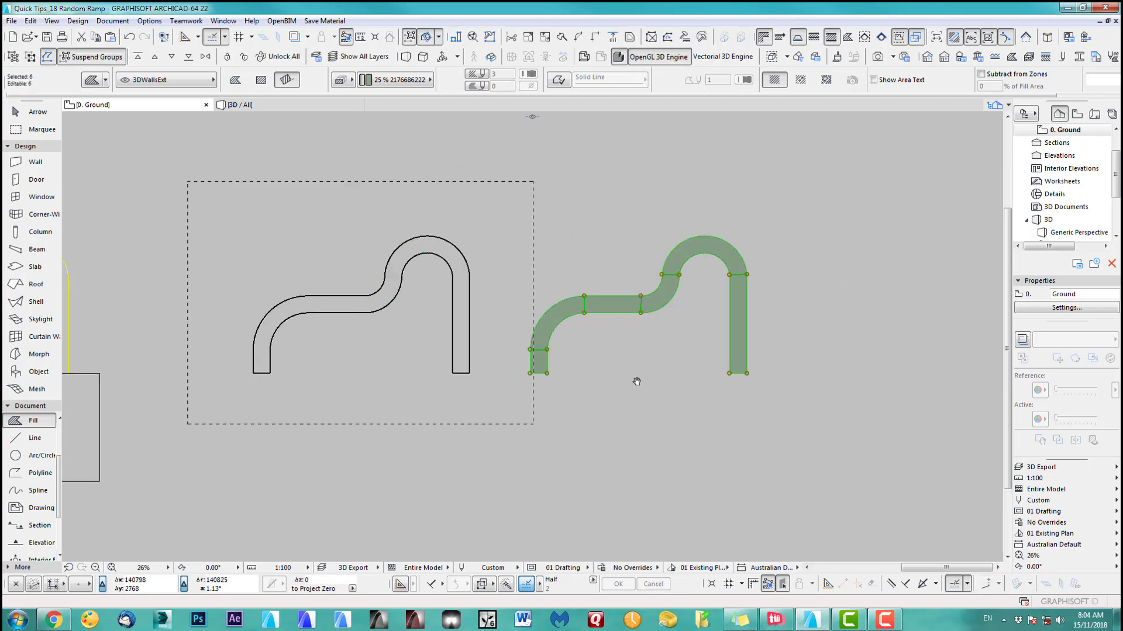
pyautogui.press('Escape')
pyautogui.click(44, 132)
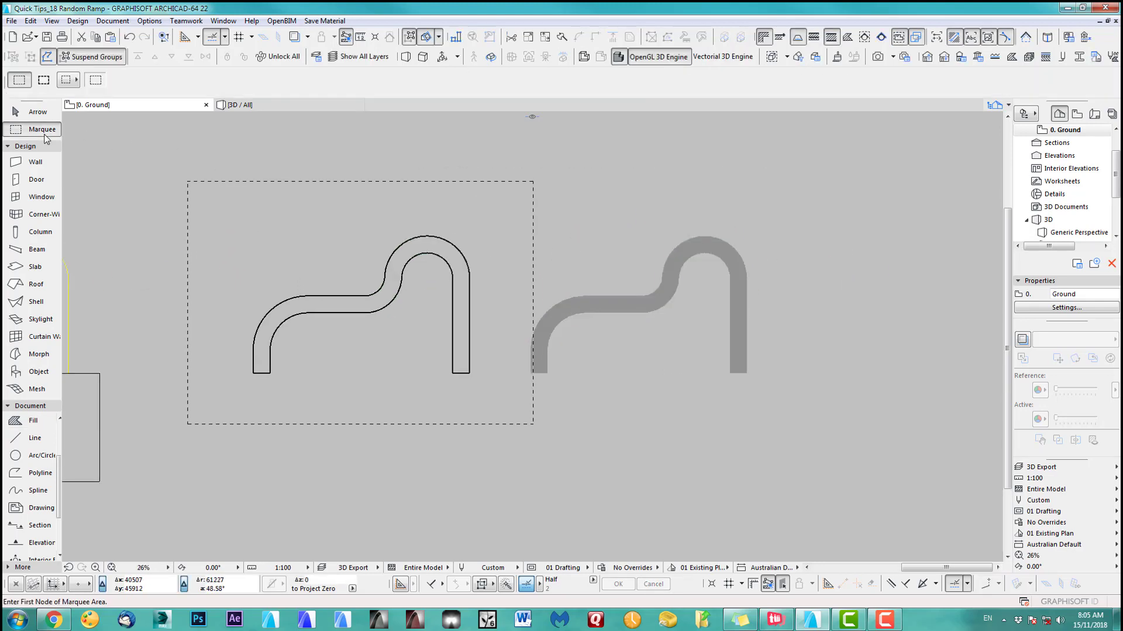
pyautogui.doubleClick(104, 136)
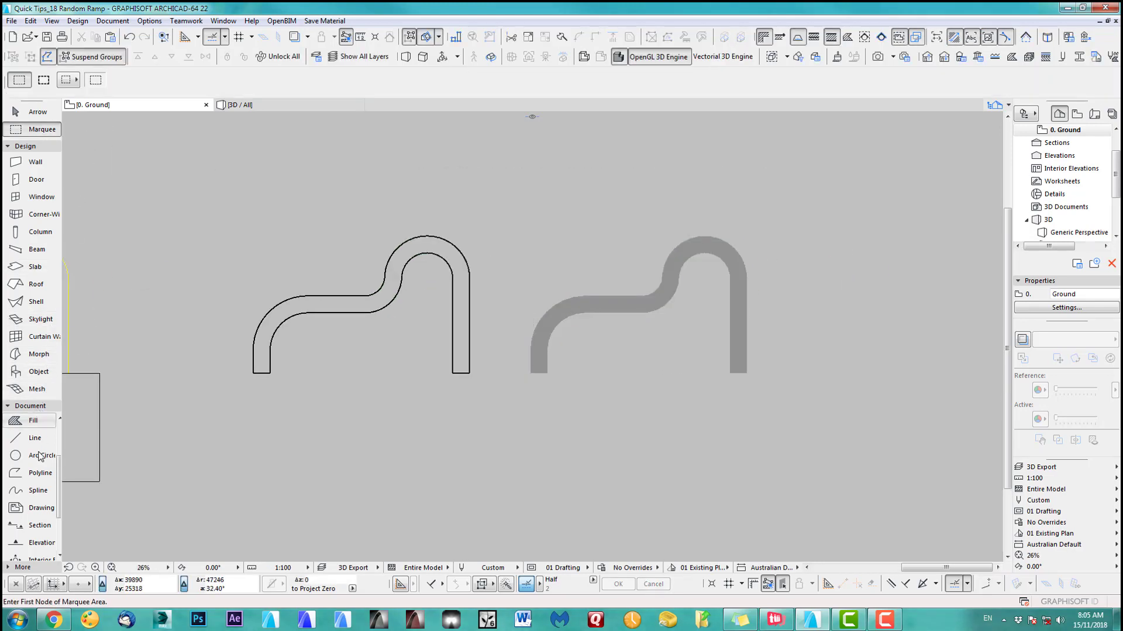
# Consolidate the six ramp fills, trimming overlaps and merging identical adjoining fills with identical outlines, and check the merged fill.
pyautogui.click(36, 390)
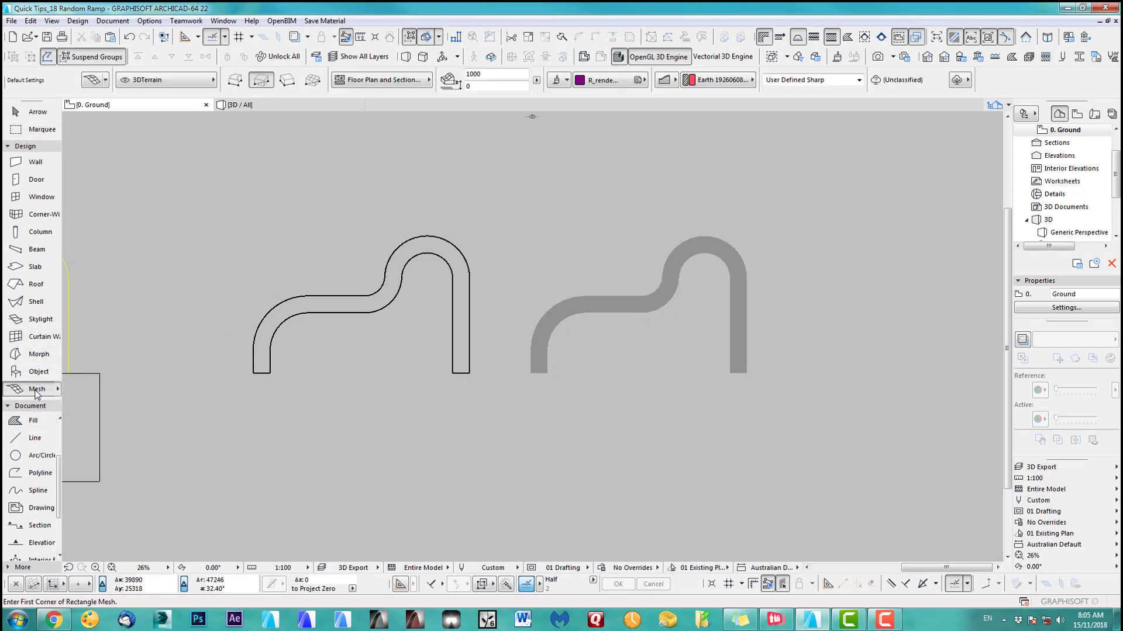
pyautogui.press('space')
pyautogui.click(34, 114)
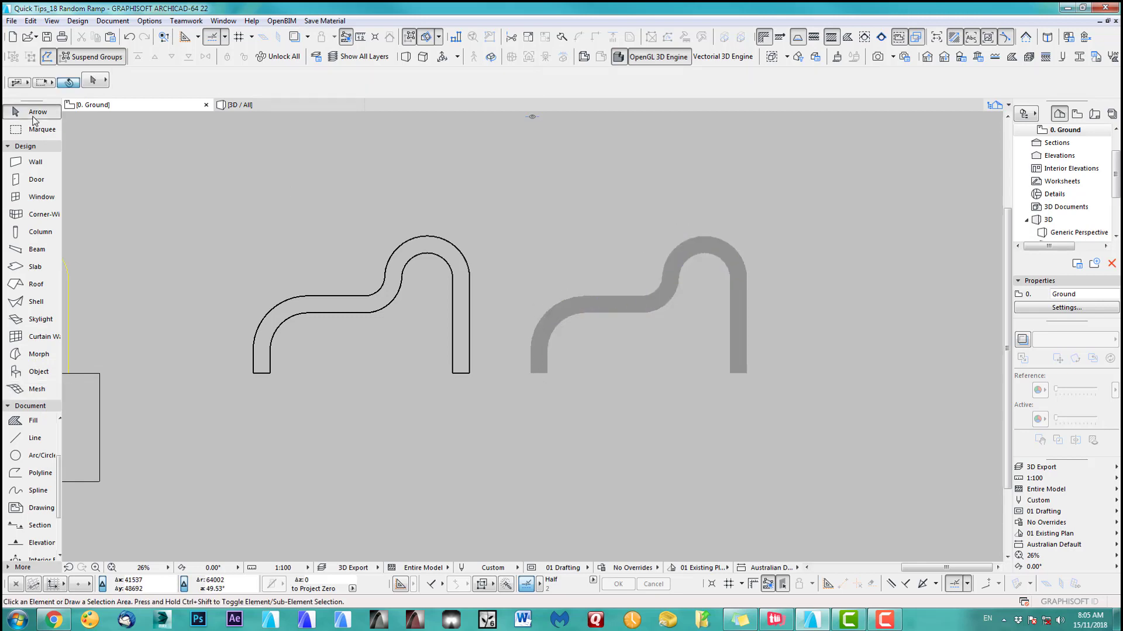
pyautogui.moveTo(463, 196); pyautogui.dragTo(806, 411)
pyautogui.click(30, 20)
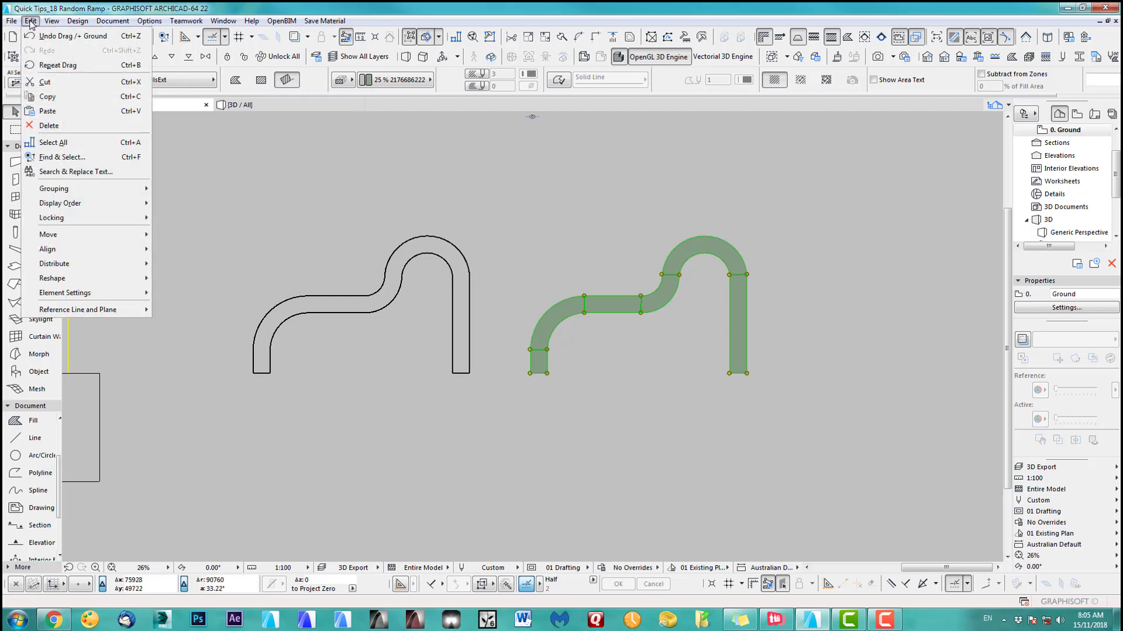
pyautogui.moveTo(55, 282)
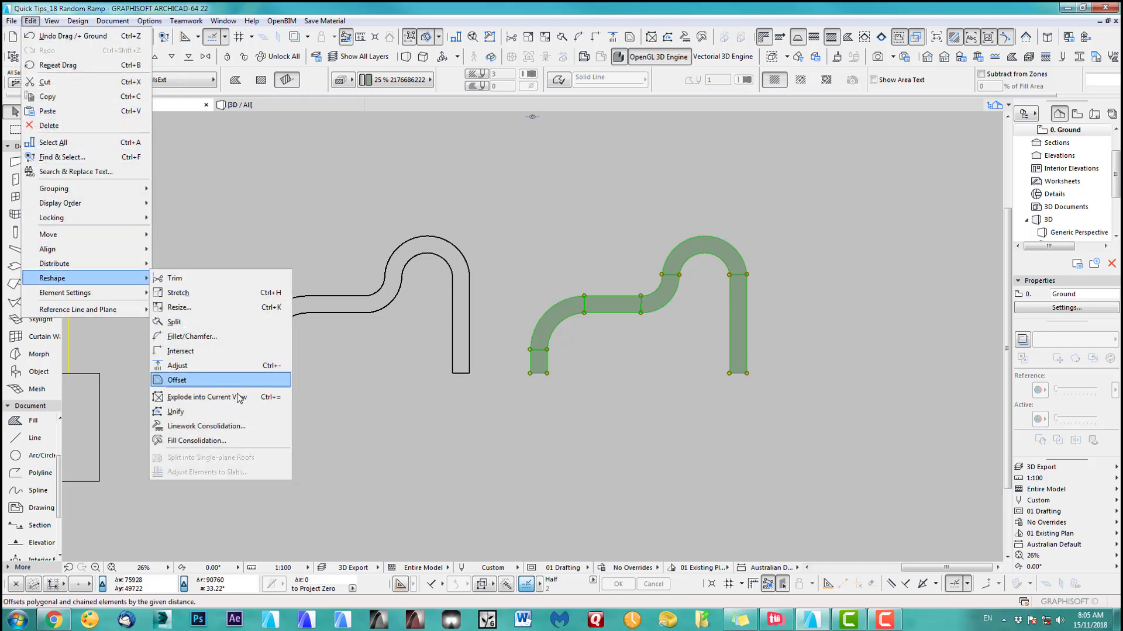
pyautogui.click(199, 442)
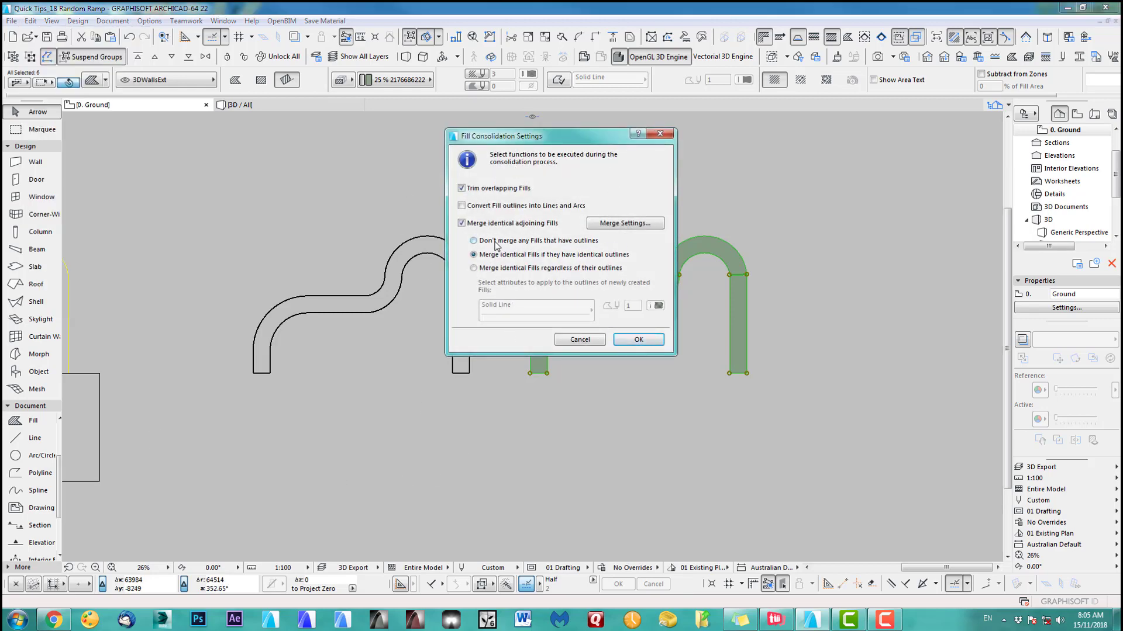
pyautogui.click(642, 341)
pyautogui.click(745, 336)
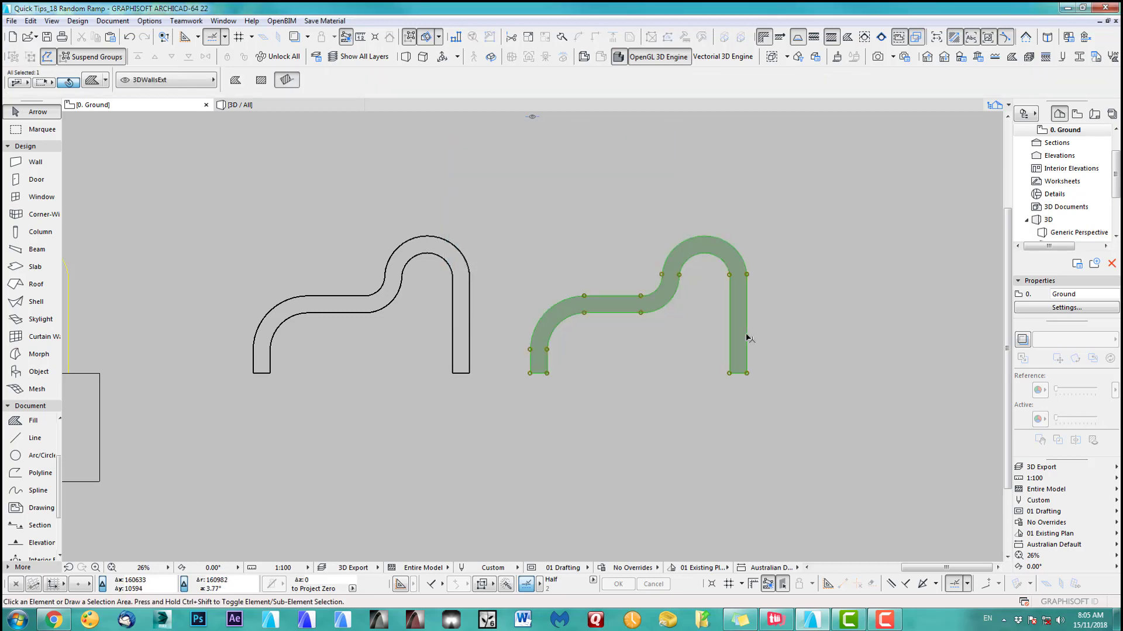
pyautogui.click(800, 264)
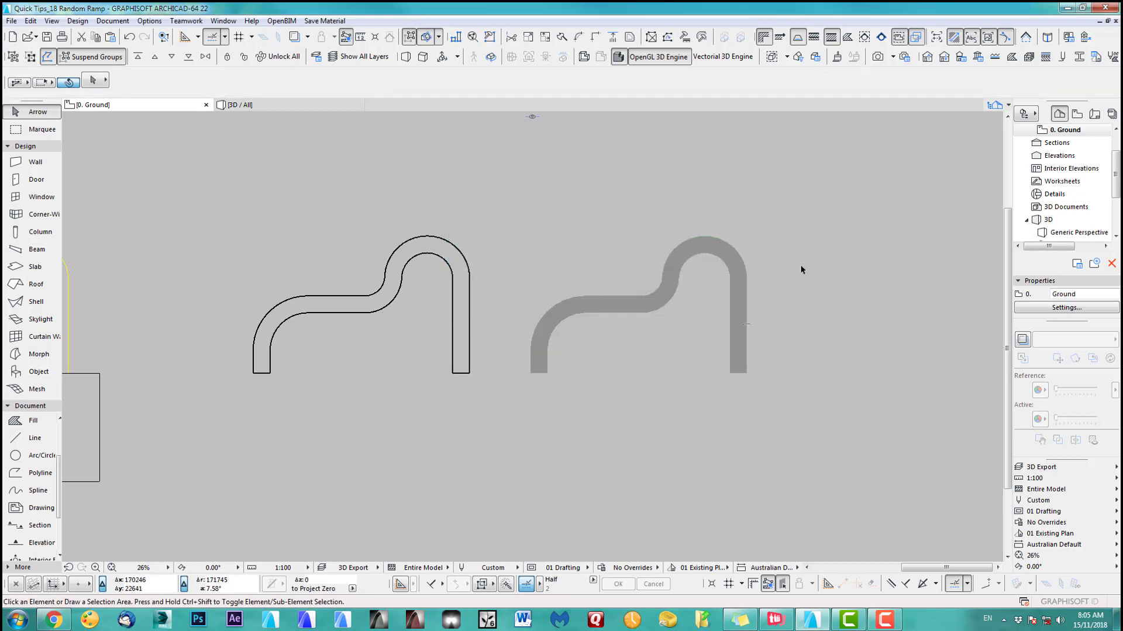
# Create a 1000 mm high mesh on the 3DTerrain layer from the merged fill's outline using the Magic Wand.
pyautogui.click(36, 391)
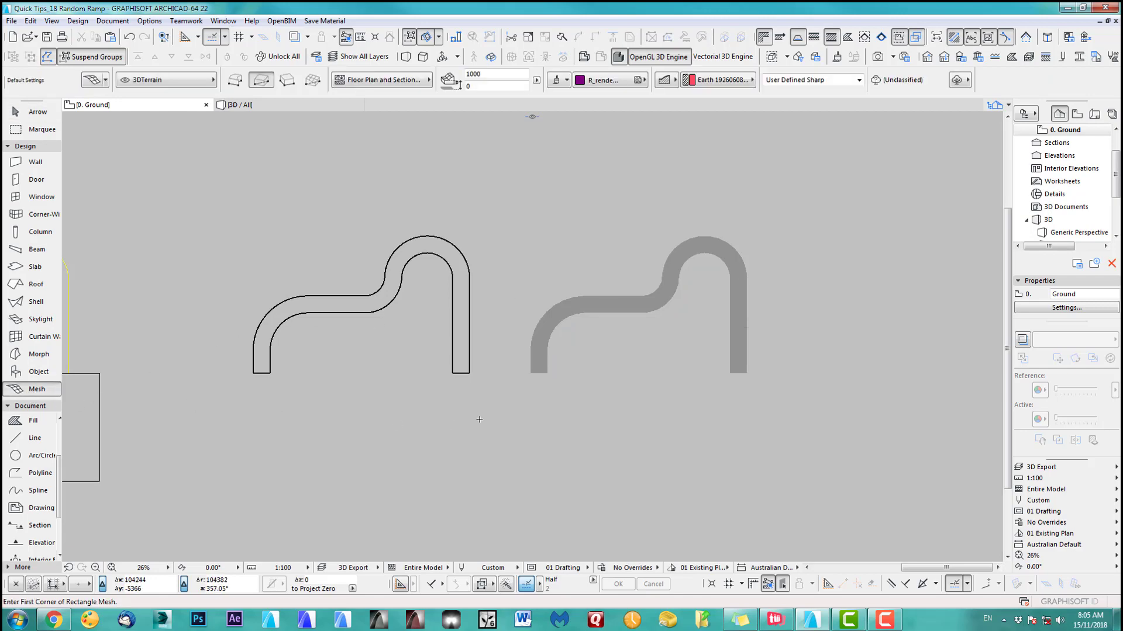
pyautogui.doubleClick(34, 391)
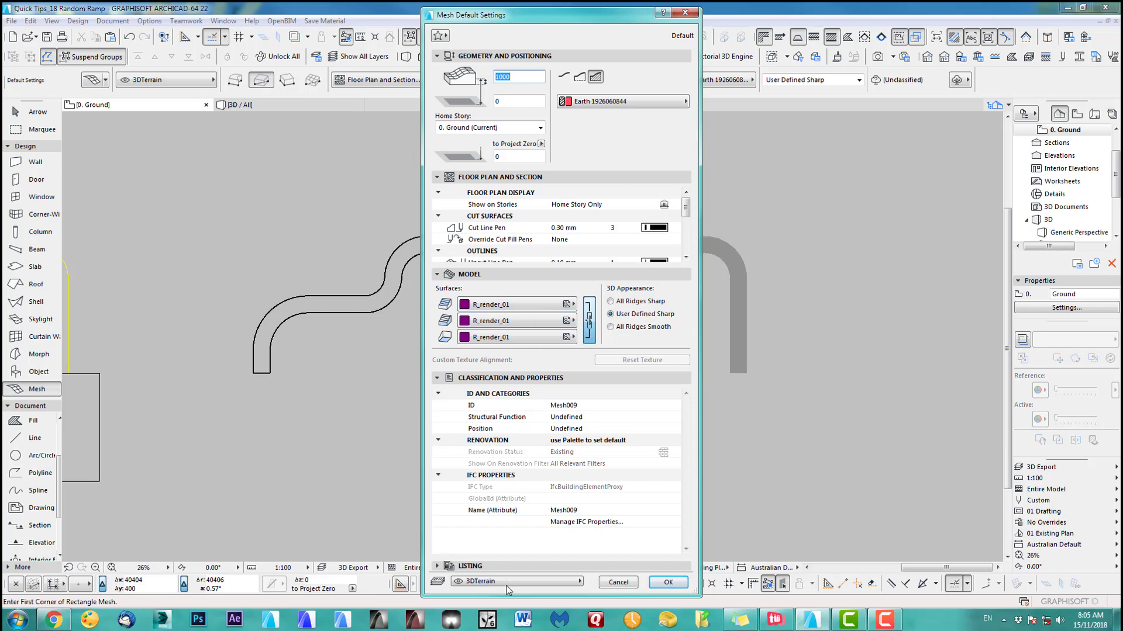
pyautogui.click(670, 582)
pyautogui.press('space')
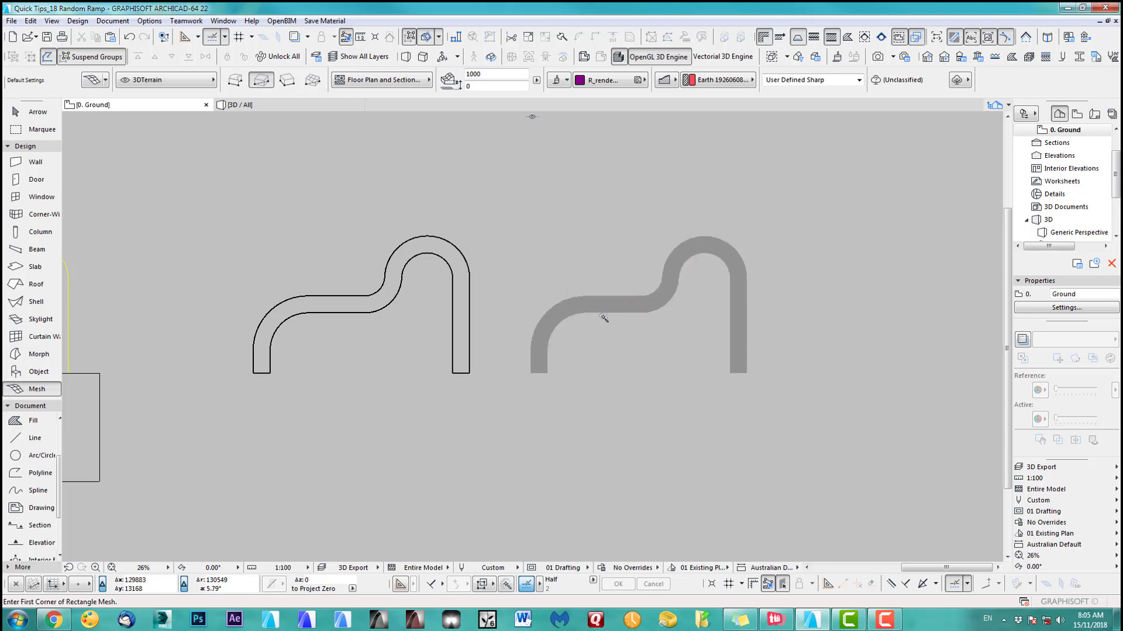
pyautogui.click(732, 261)
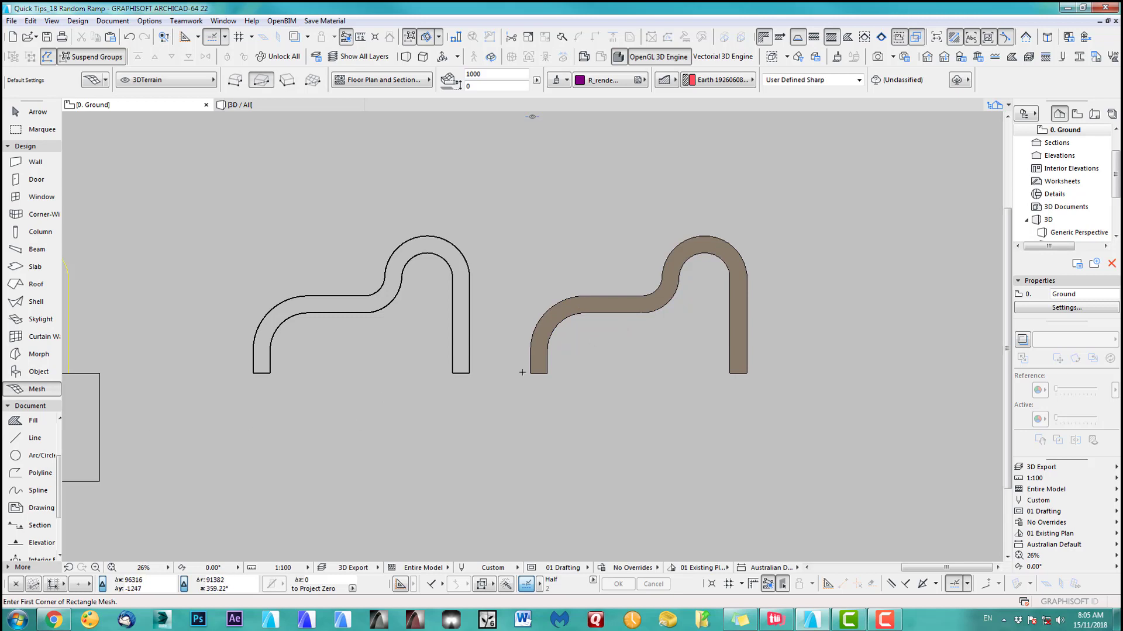
# Move the ramp mesh 118532 mm horizontally back over the original polyline, with its ends against the slab edge.
pyautogui.keyDown('shift'); pyautogui.click(611, 314); pyautogui.keyUp('shift')
pyautogui.scroll(-2, 585, 413)
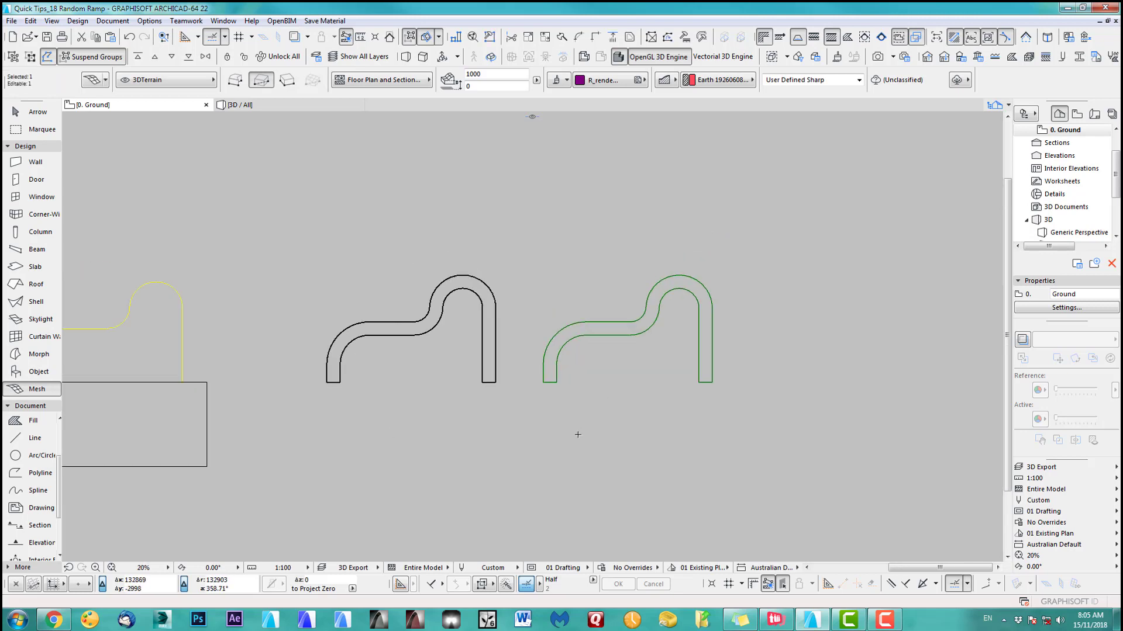
pyautogui.moveTo(582, 441); pyautogui.dragTo(785, 425, button='middle')
pyautogui.hotkey('ctrl', 'd')
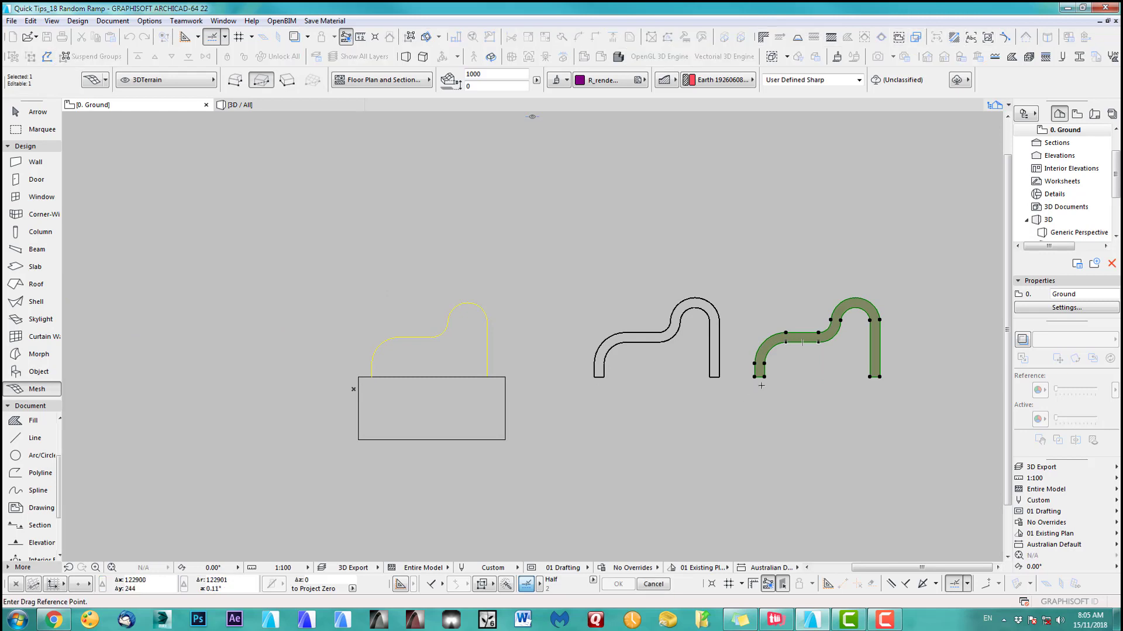
pyautogui.click(755, 376)
pyautogui.scroll(5, 351, 380)
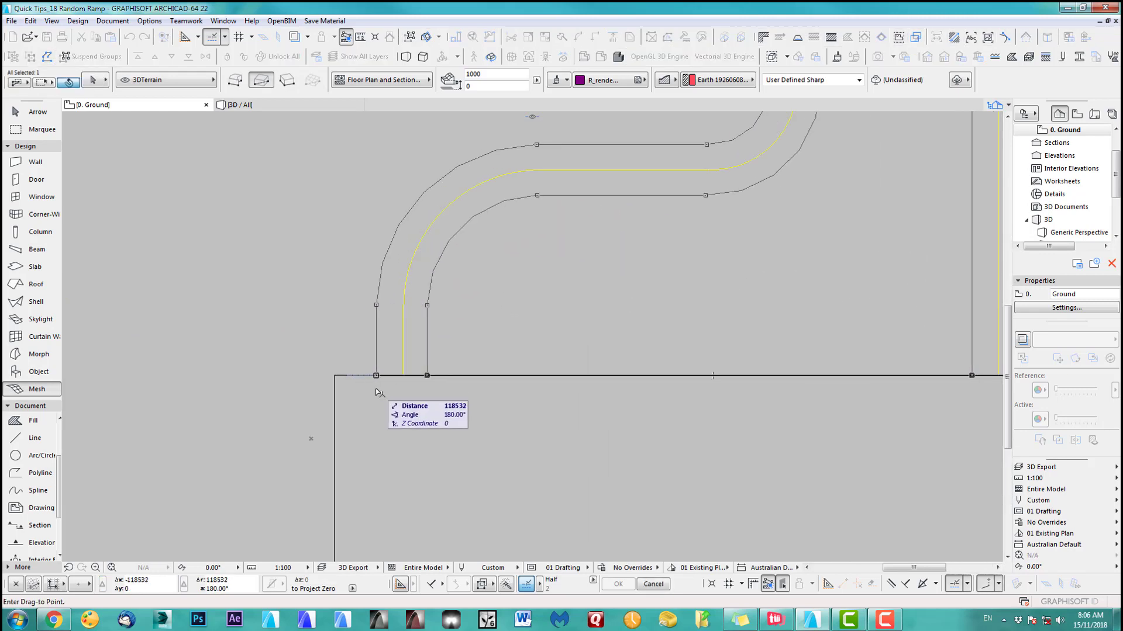
pyautogui.click(376, 375)
pyautogui.scroll(-4, 329, 311)
pyautogui.press('Escape')
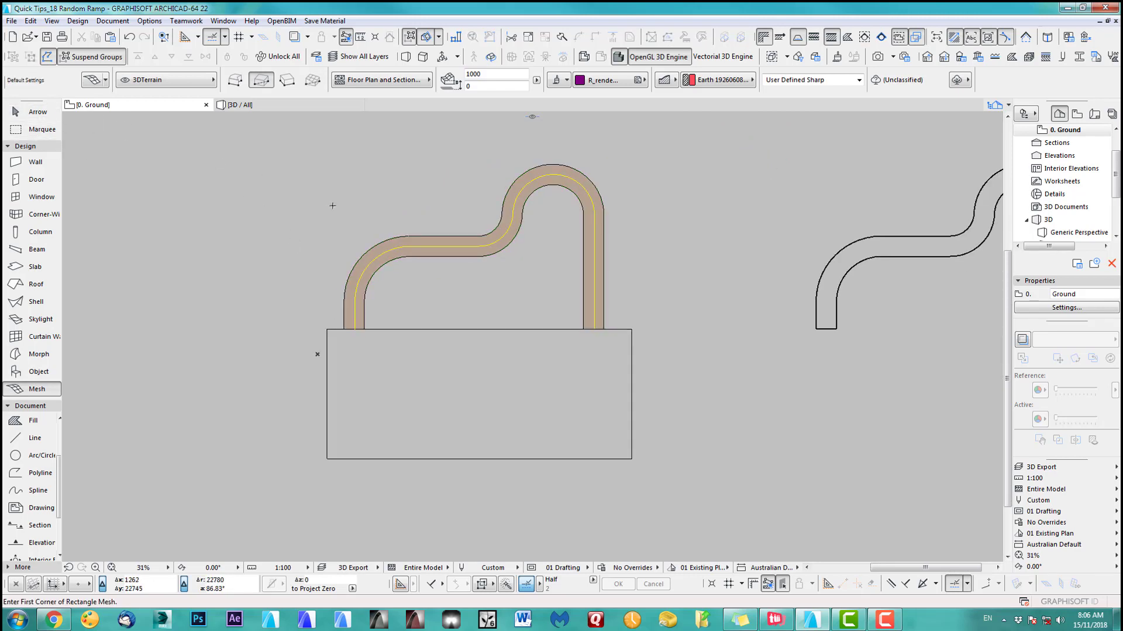
# In the 3D view, raise the two nodes at the ramp mesh's nearer end to the upper slab's height.
pyautogui.press('F3')
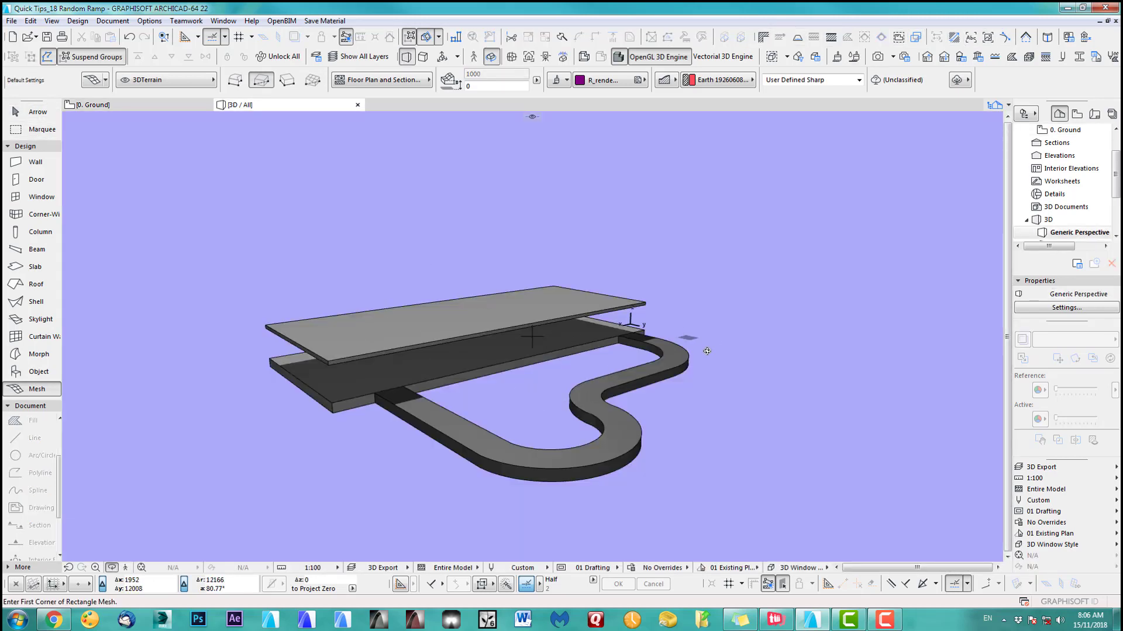
pyautogui.click(27, 114)
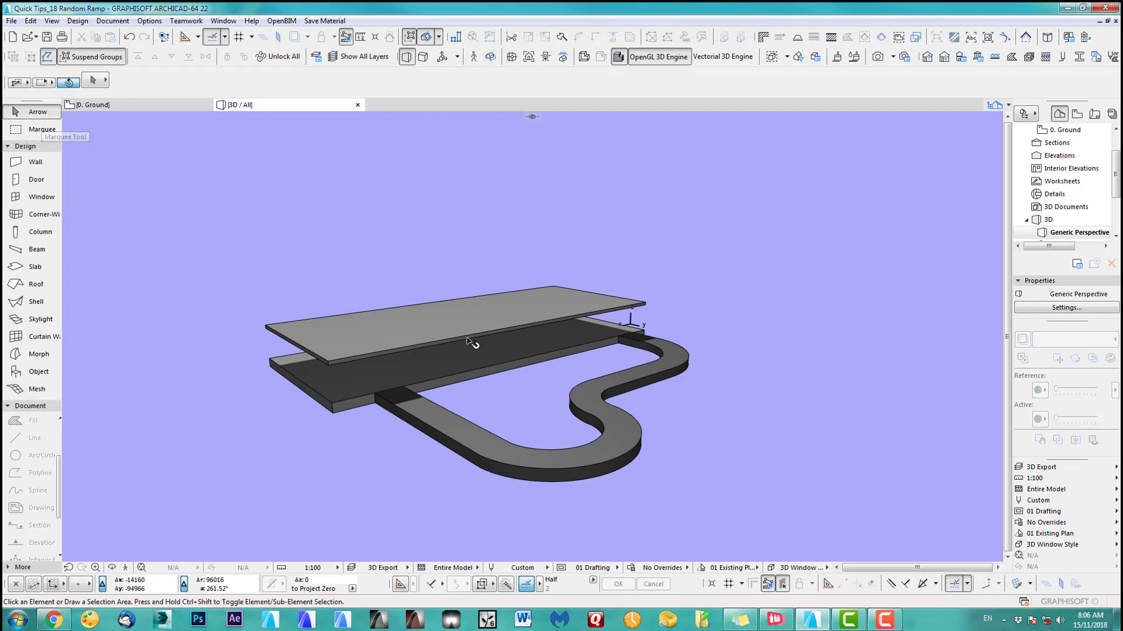
pyautogui.click(428, 400)
pyautogui.click(403, 389)
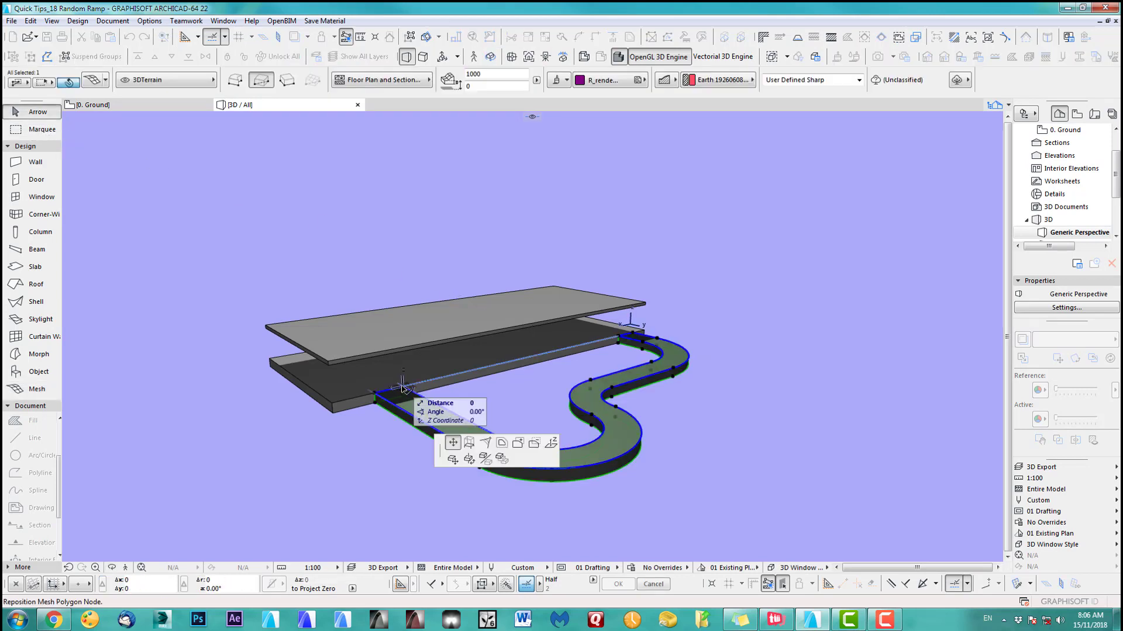
pyautogui.click(551, 443)
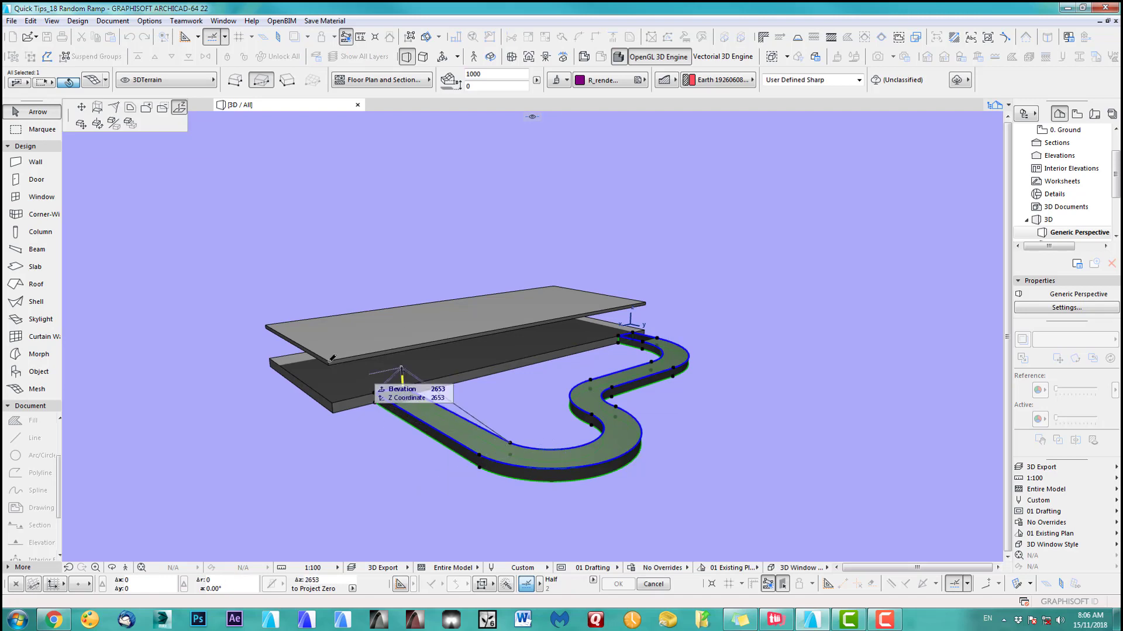
pyautogui.click(379, 392)
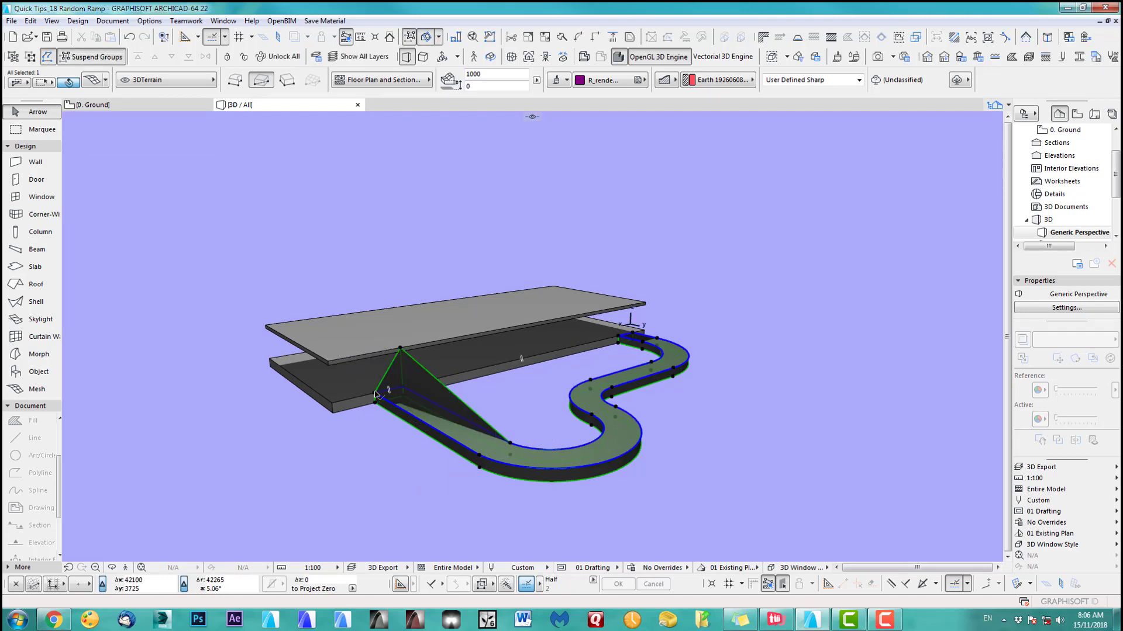
pyautogui.click(375, 393)
pyautogui.click(329, 362)
pyautogui.moveTo(552, 437); pyautogui.dragTo(556, 409, button='middle')
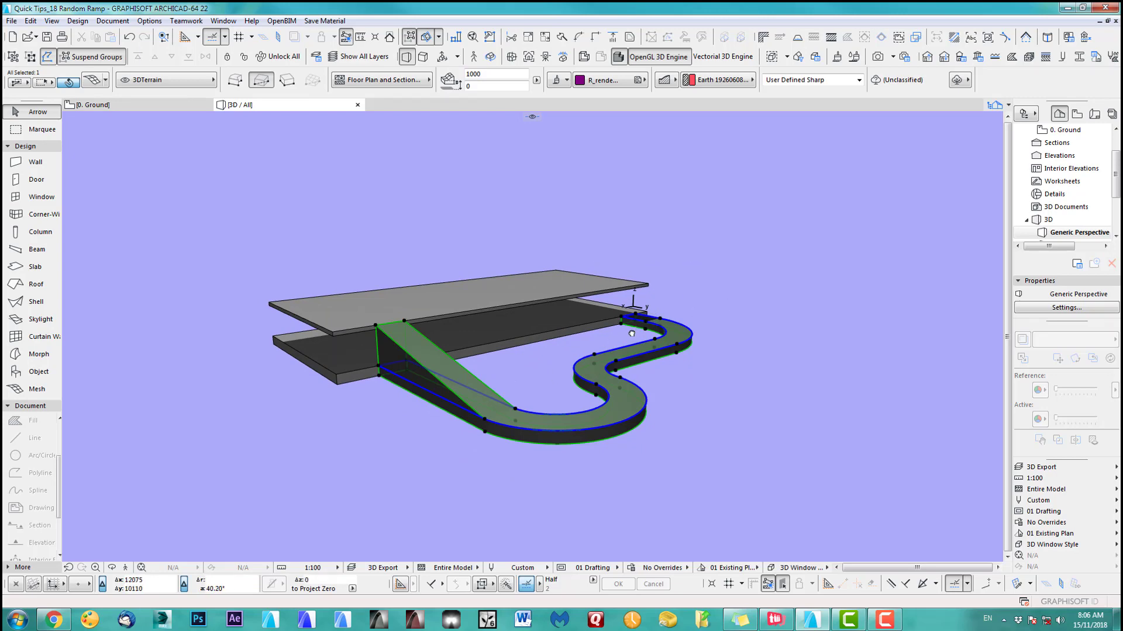
pyautogui.moveTo(631, 333); pyautogui.dragTo(625, 347, button='middle')
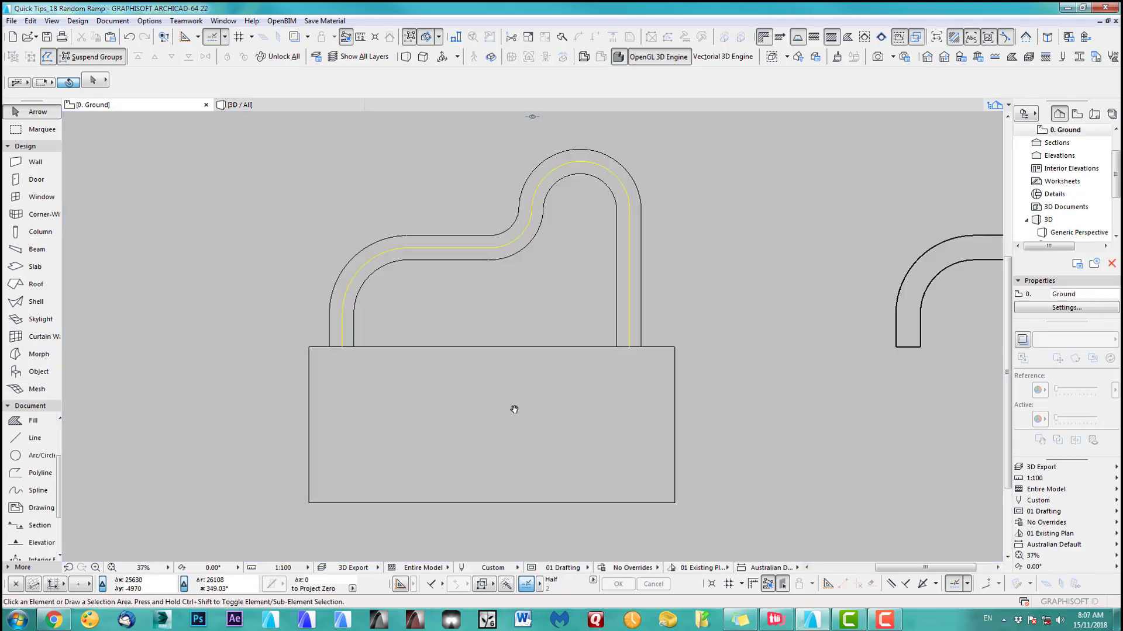
# On the ground floor plan, draw a rectangular 25° single-plane roof over the ramp, pivoting along the ramp's outer edge and starting at the slab.
pyautogui.moveTo(514, 418); pyautogui.dragTo(516, 409, button='middle')
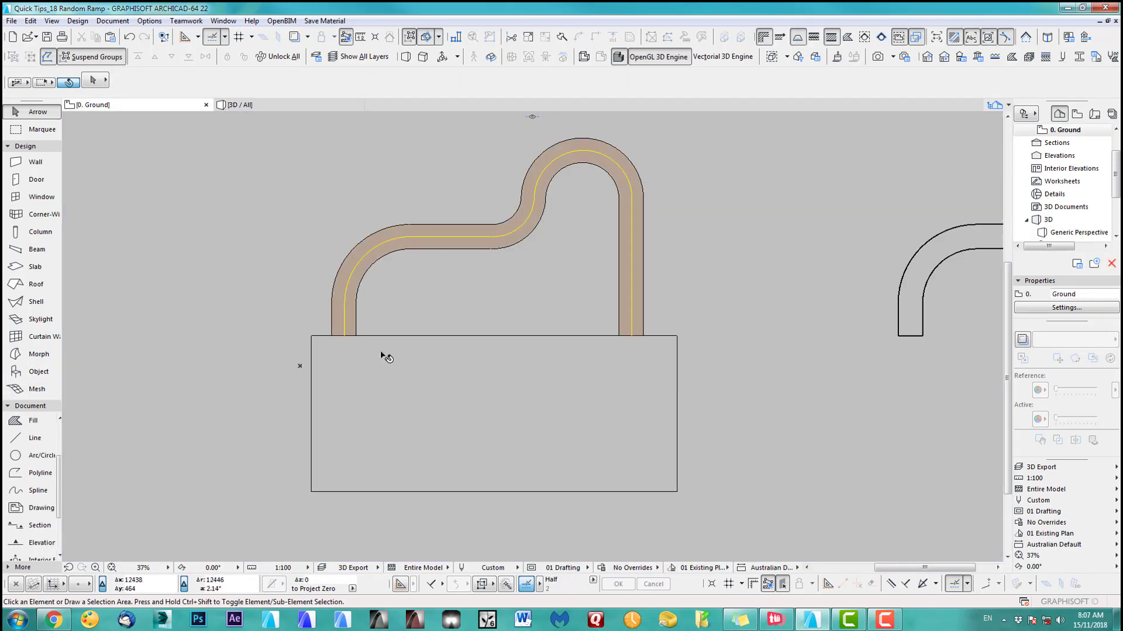
pyautogui.doubleClick(35, 285)
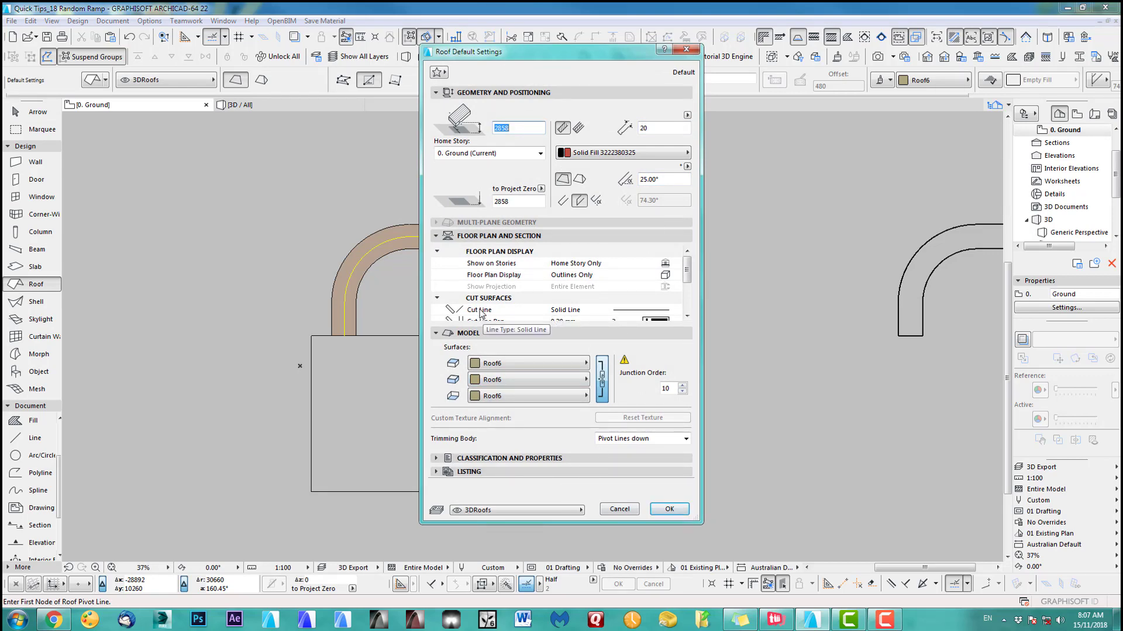
pyautogui.click(661, 510)
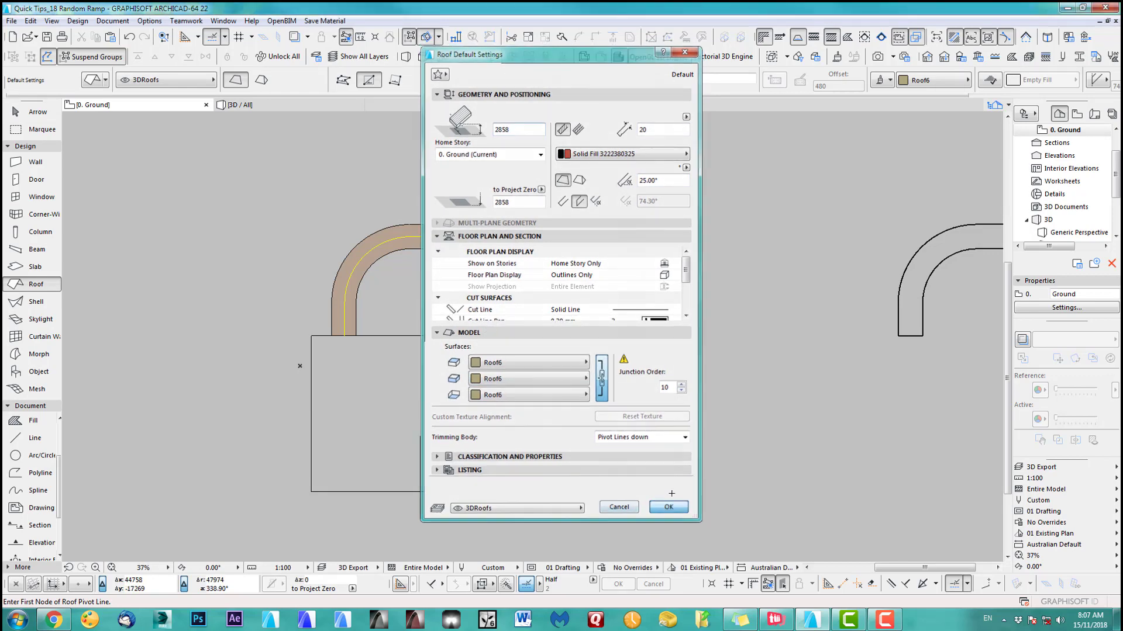
pyautogui.click(332, 335)
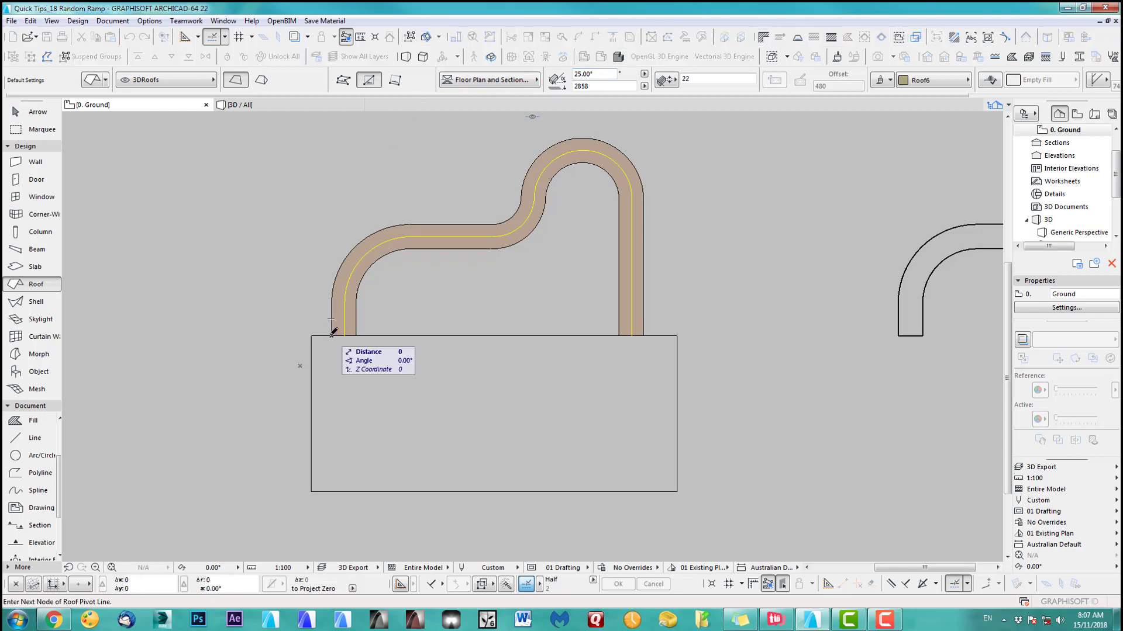
pyautogui.click(331, 214)
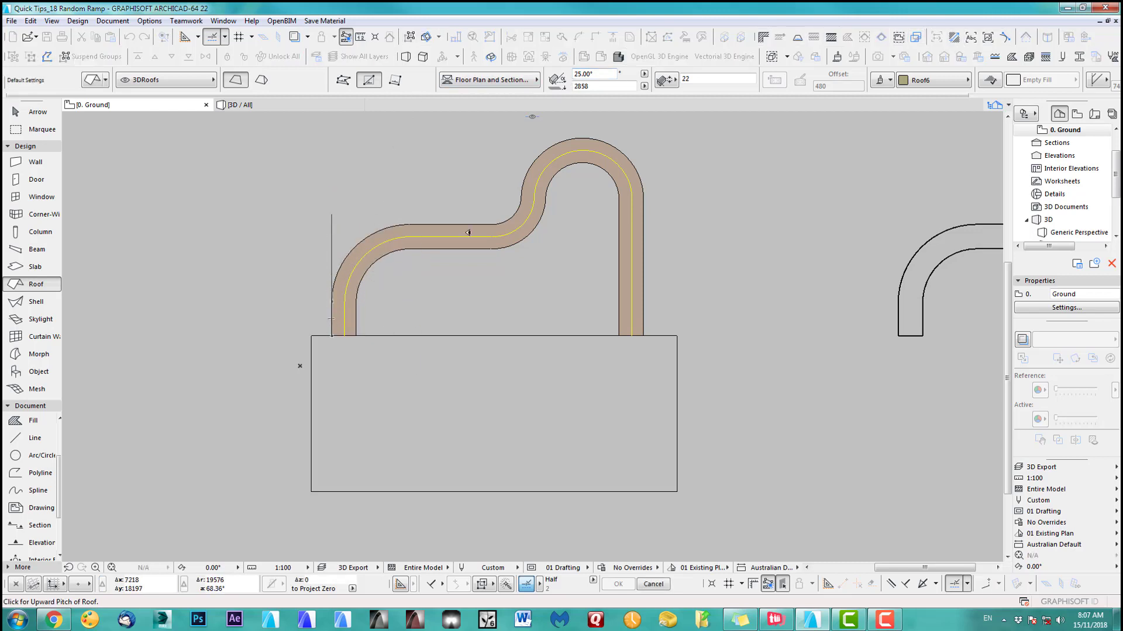
pyautogui.click(332, 335)
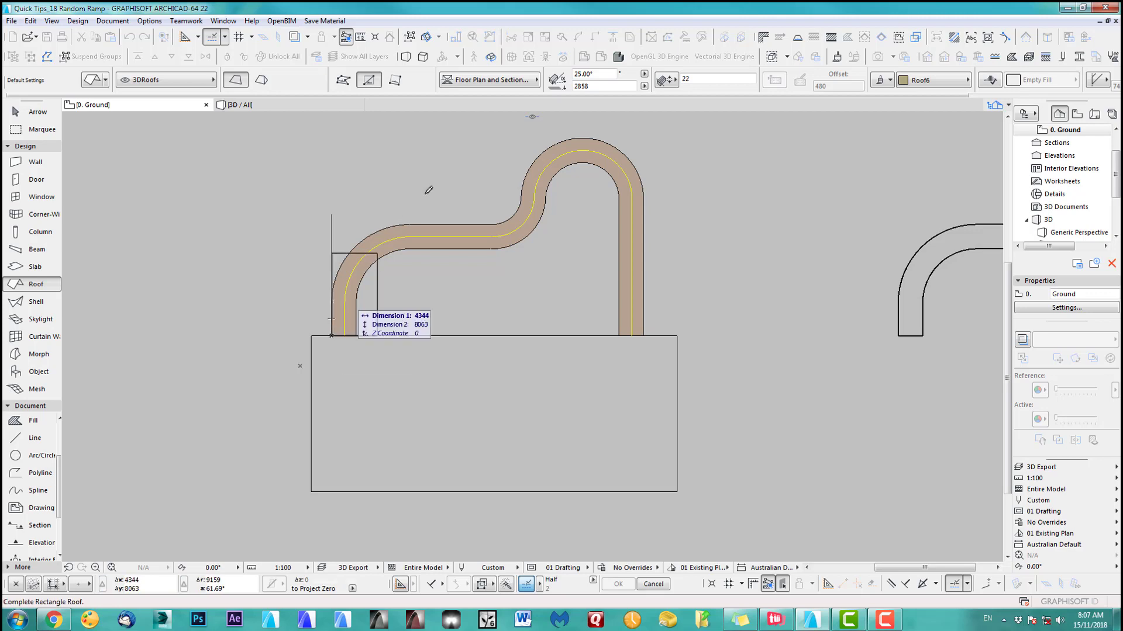
pyautogui.click(643, 215)
# Complete the rectangular roof across the ramp's full width and offset its far edge outward past the ramp's outermost curve.
pyautogui.keyDown('shift'); pyautogui.click(616, 215); pyautogui.keyUp('shift')
pyautogui.click(613, 214)
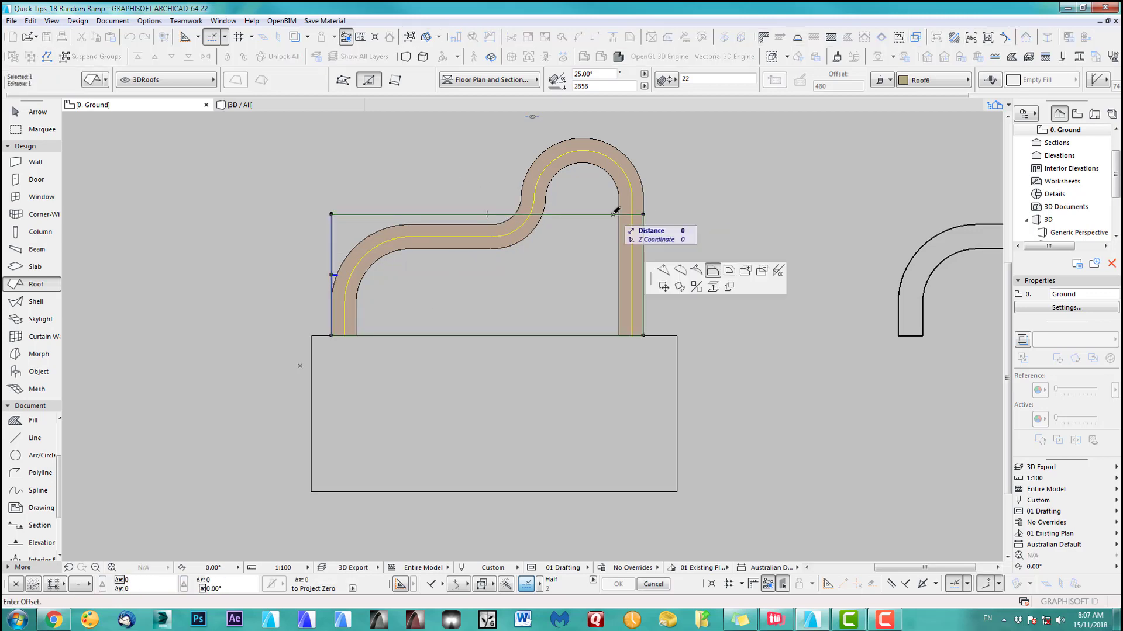
pyautogui.click(616, 123)
pyautogui.press('Escape')
# In the 3D view, lower the roof vertically so its pivot-edge corner meets the lower slab.
pyautogui.press('F3')
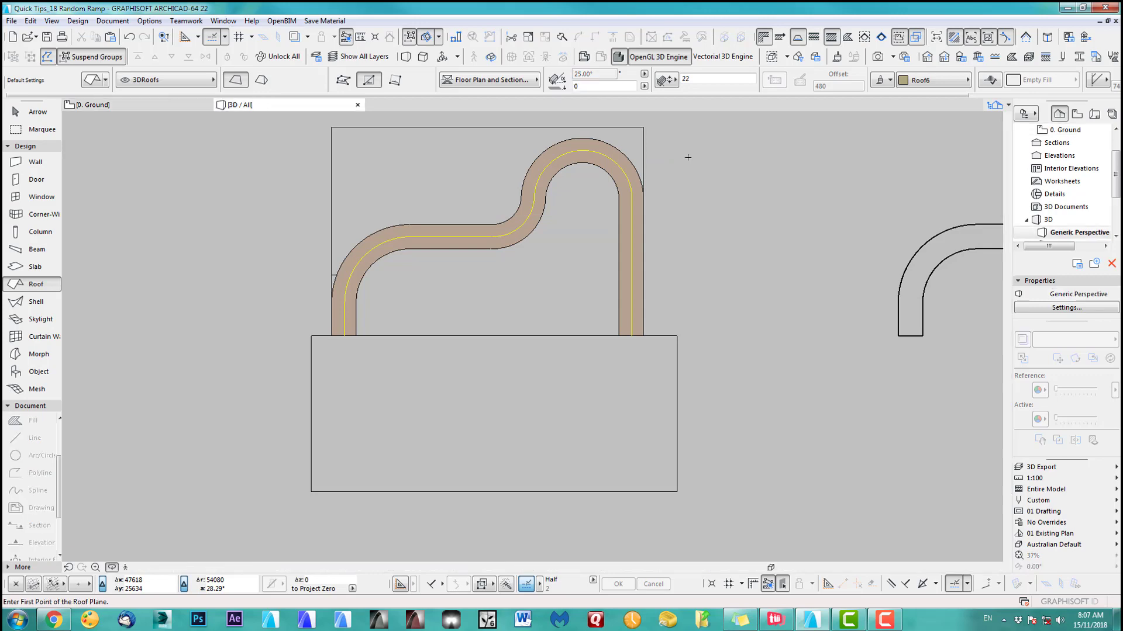
pyautogui.keyDown('shift'); pyautogui.moveTo(684, 158); pyautogui.dragTo(431, 272, button='middle'); pyautogui.keyUp('shift')
pyautogui.click(42, 115)
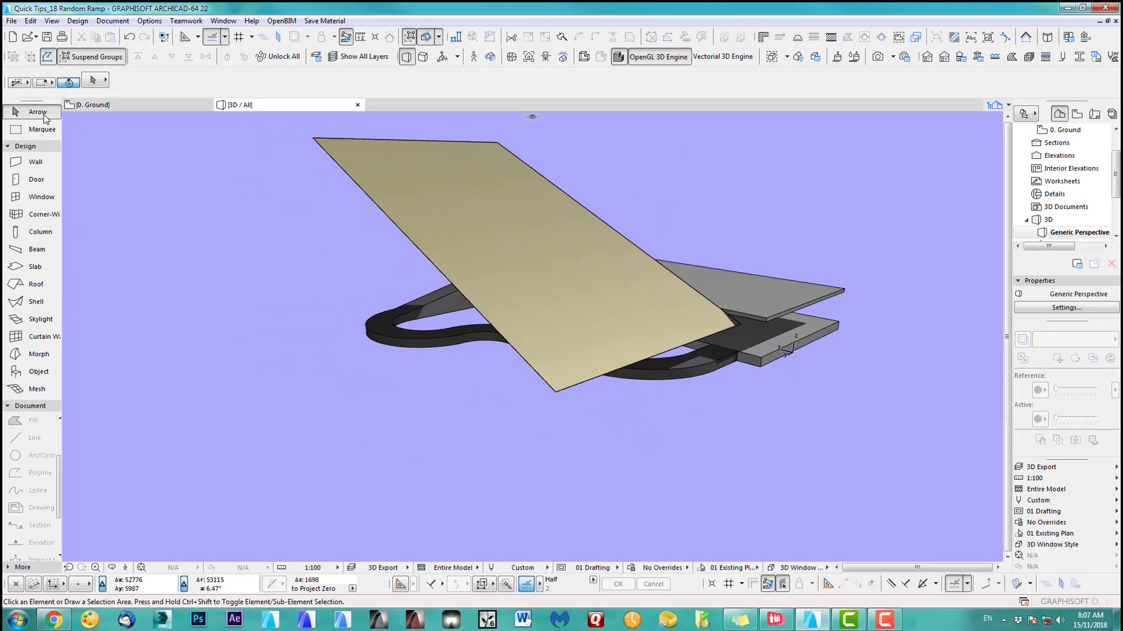
pyautogui.click(731, 325)
pyautogui.scroll(5, 731, 319)
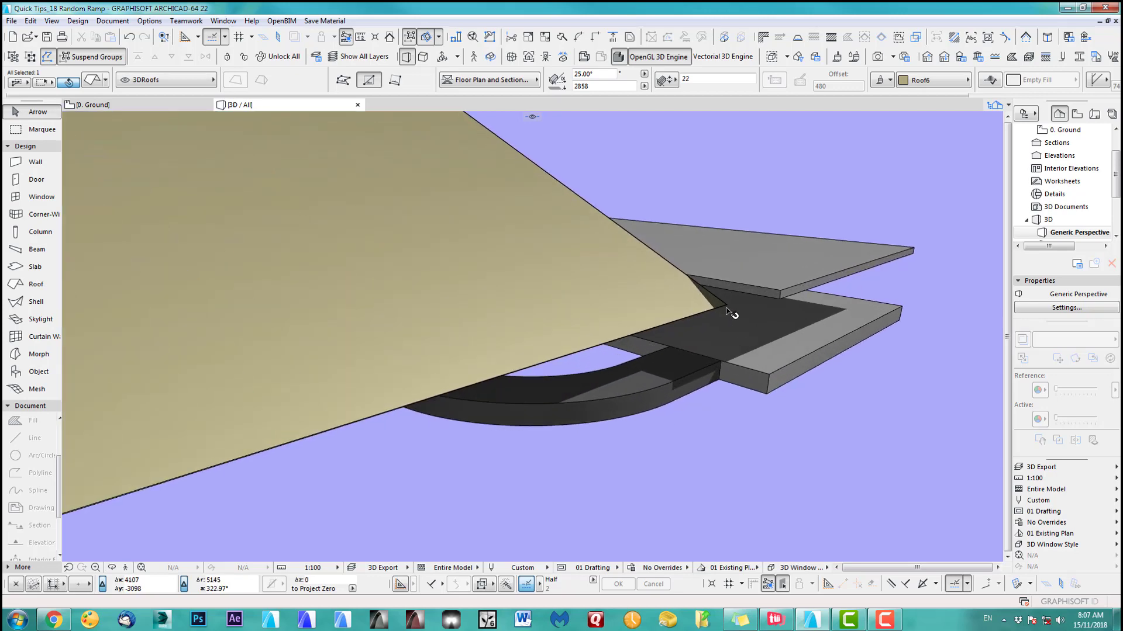
pyautogui.click(727, 309)
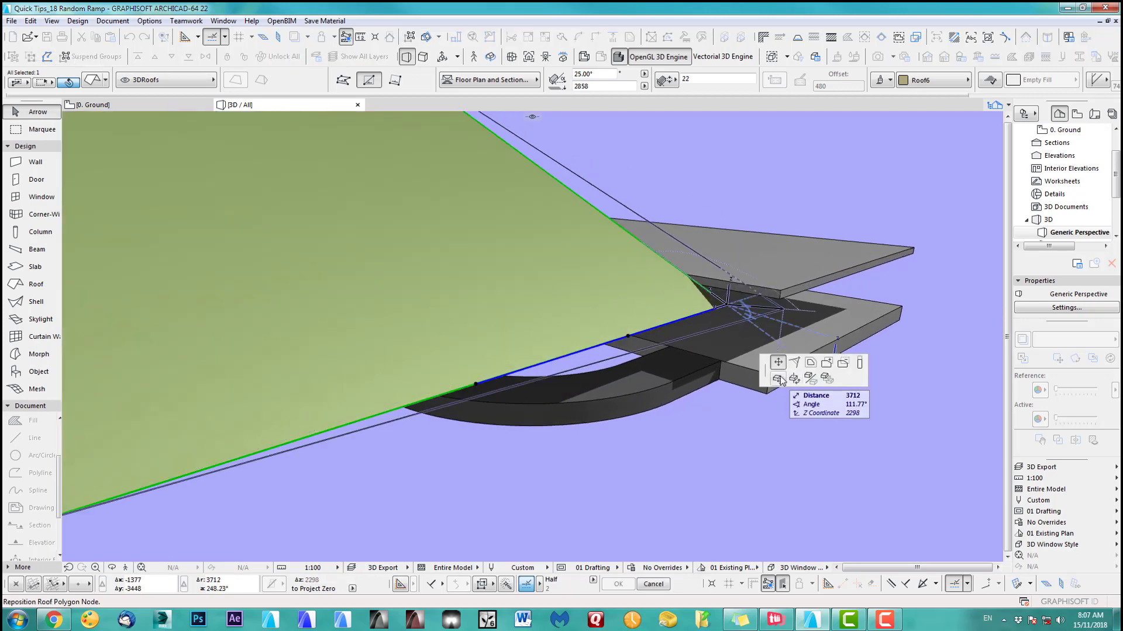
pyautogui.click(760, 366)
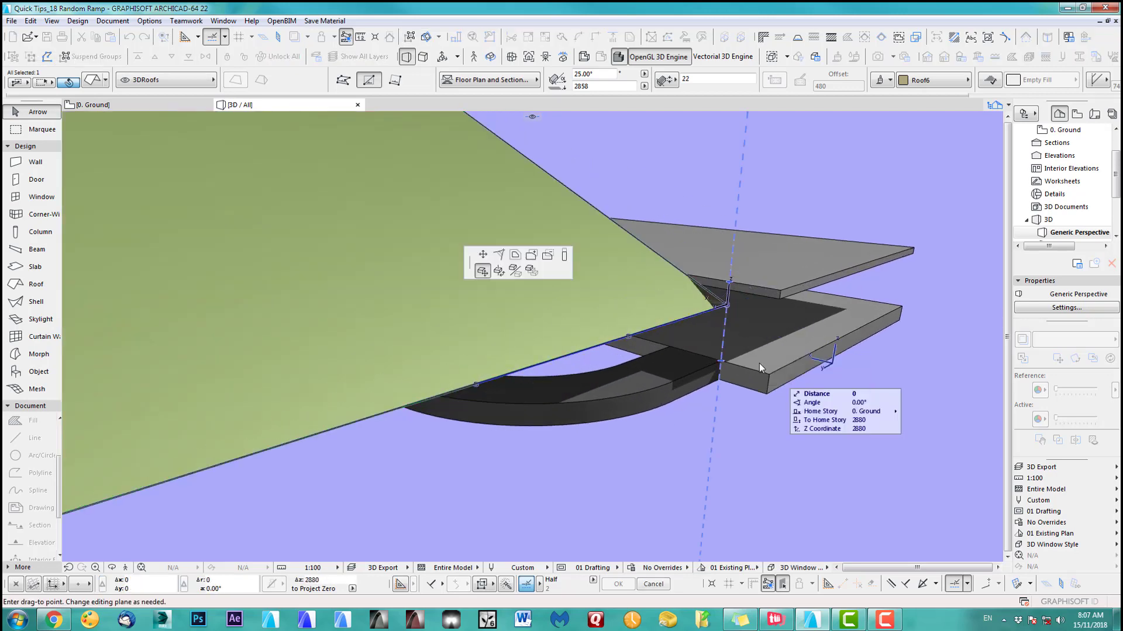
pyautogui.click(721, 363)
# Change the roof's pitch to 5.97° so its high side meets the top end of the ramp at the upper slab.
pyautogui.keyDown('shift'); pyautogui.moveTo(721, 362); pyautogui.dragTo(641, 263, button='middle'); pyautogui.keyUp('shift')
pyautogui.keyDown('shift'); pyautogui.moveTo(624, 316); pyautogui.dragTo(592, 290, button='middle'); pyautogui.keyUp('shift')
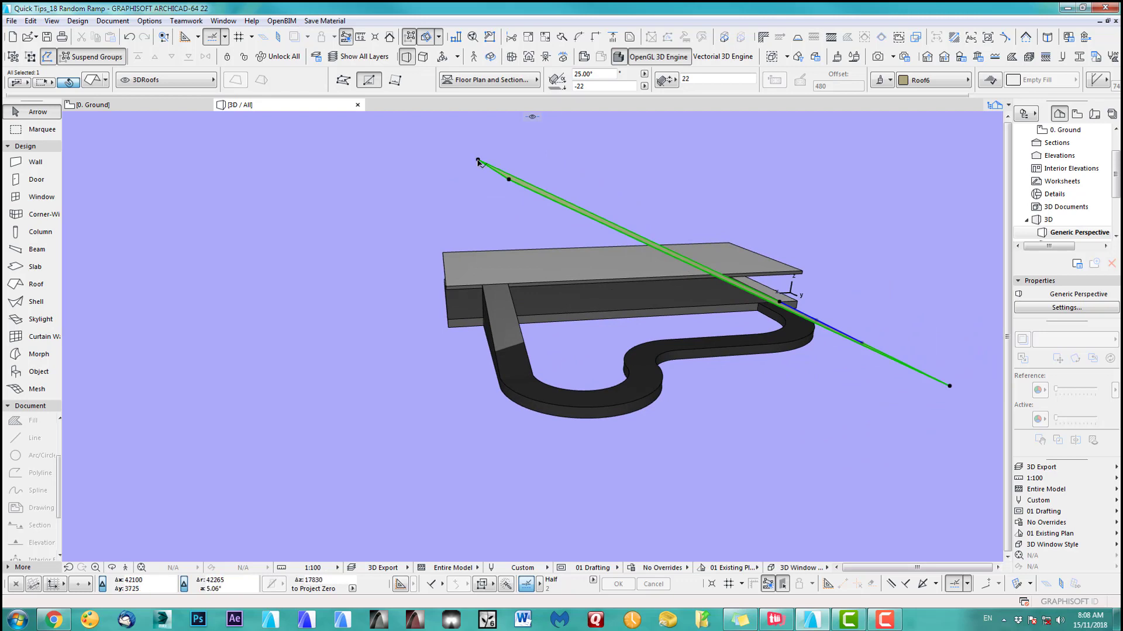
pyautogui.click(478, 162)
pyautogui.click(626, 217)
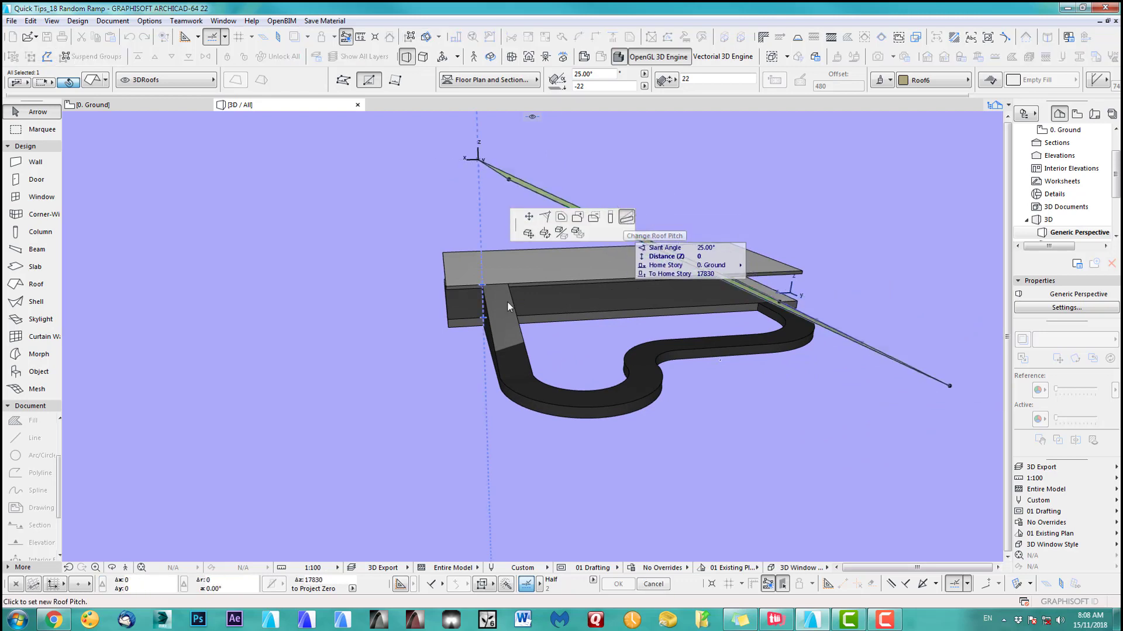
pyautogui.click(761, 396)
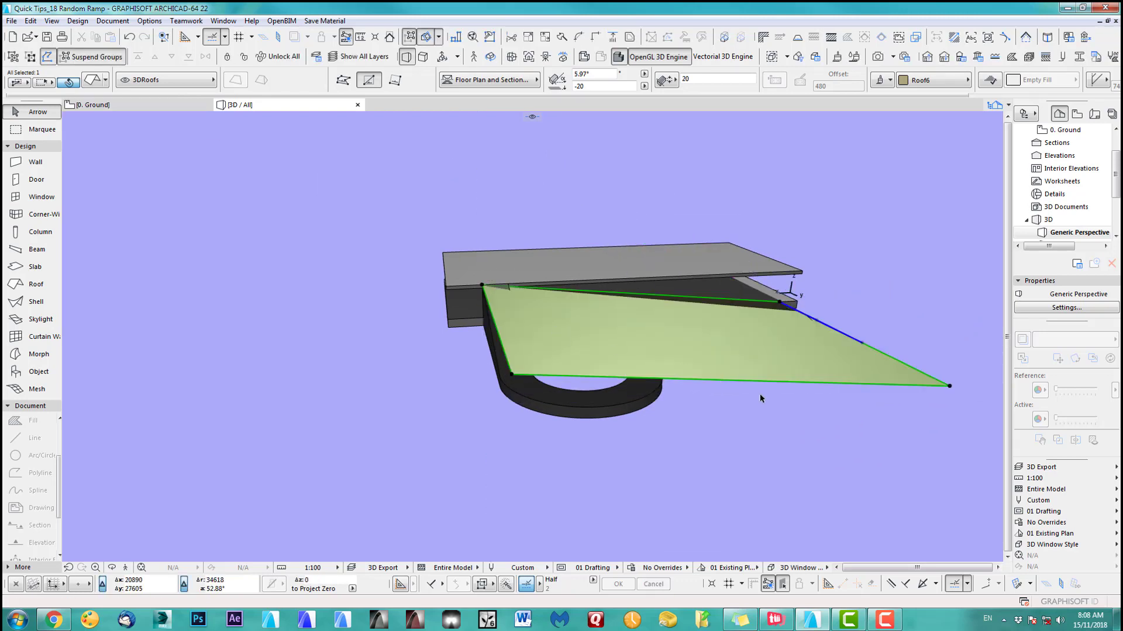
# Raise the ramp mesh's outer node between the upper straight and the large curve to the roof plane.
pyautogui.keyDown('shift'); pyautogui.moveTo(796, 412); pyautogui.dragTo(724, 422, button='middle'); pyautogui.keyUp('shift')
pyautogui.scroll(2, 724, 421)
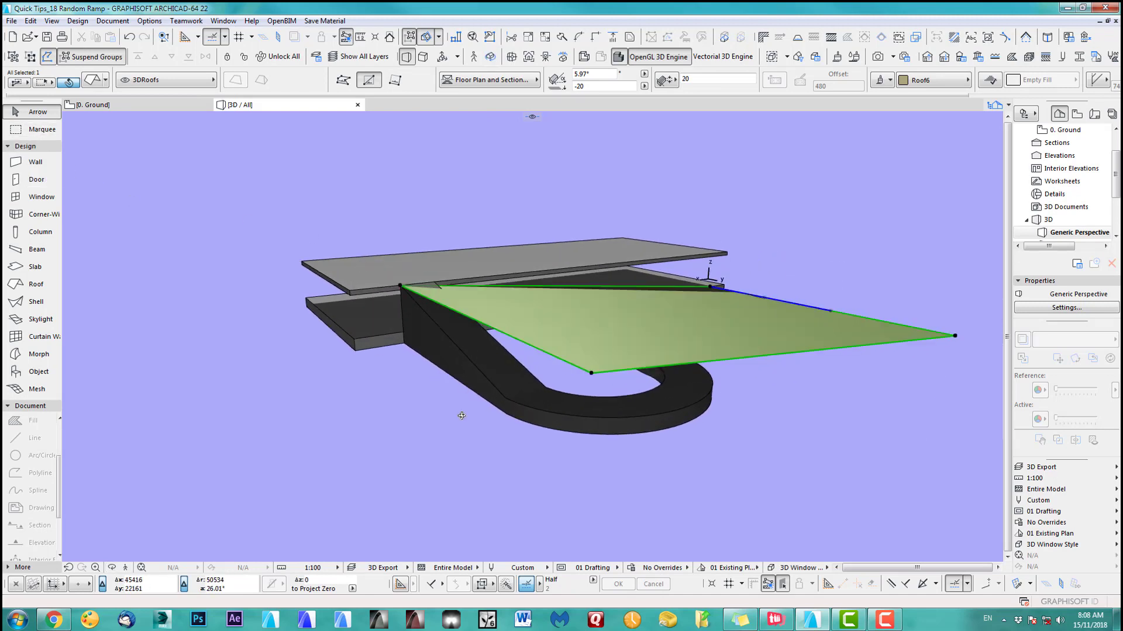
pyautogui.click(511, 406)
pyautogui.click(506, 400)
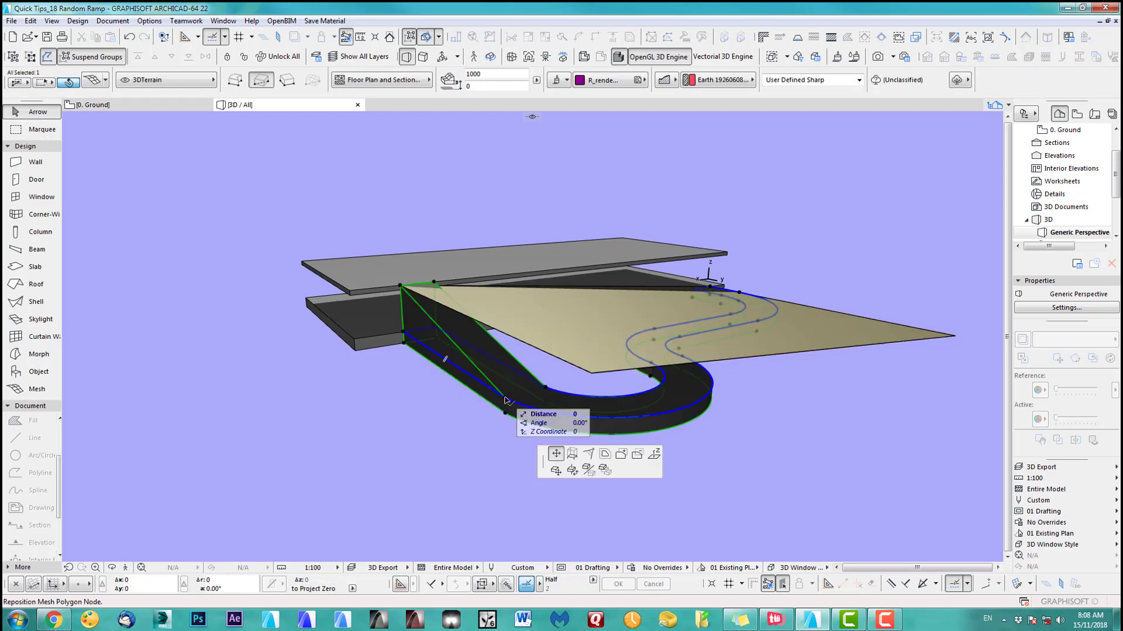
pyautogui.click(653, 454)
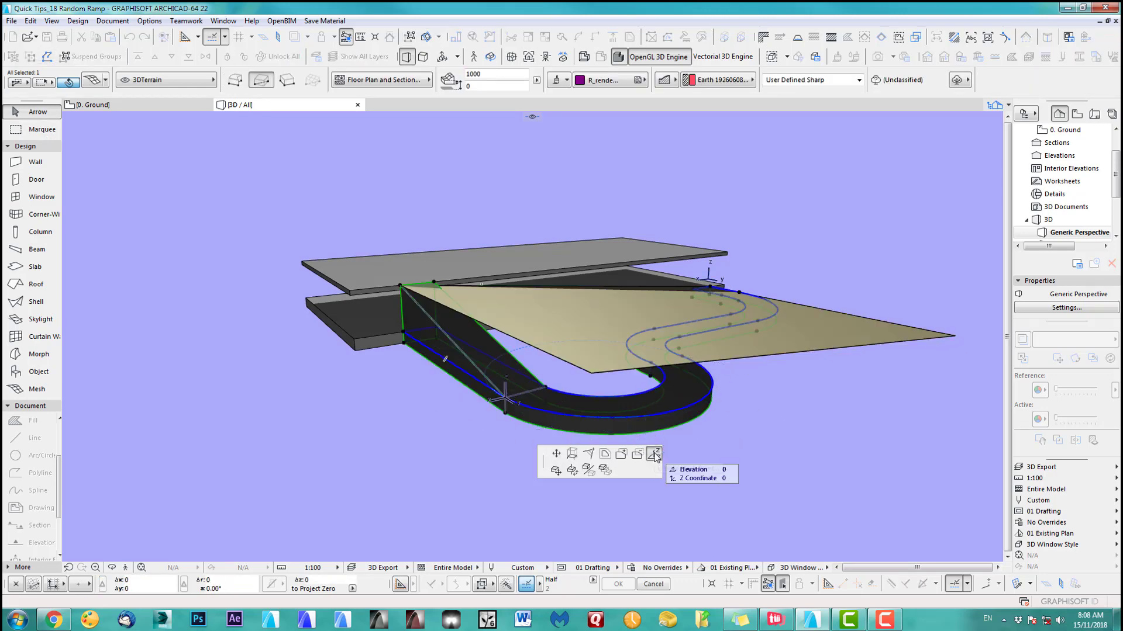
pyautogui.scroll(5, 501, 320)
pyautogui.click(502, 319)
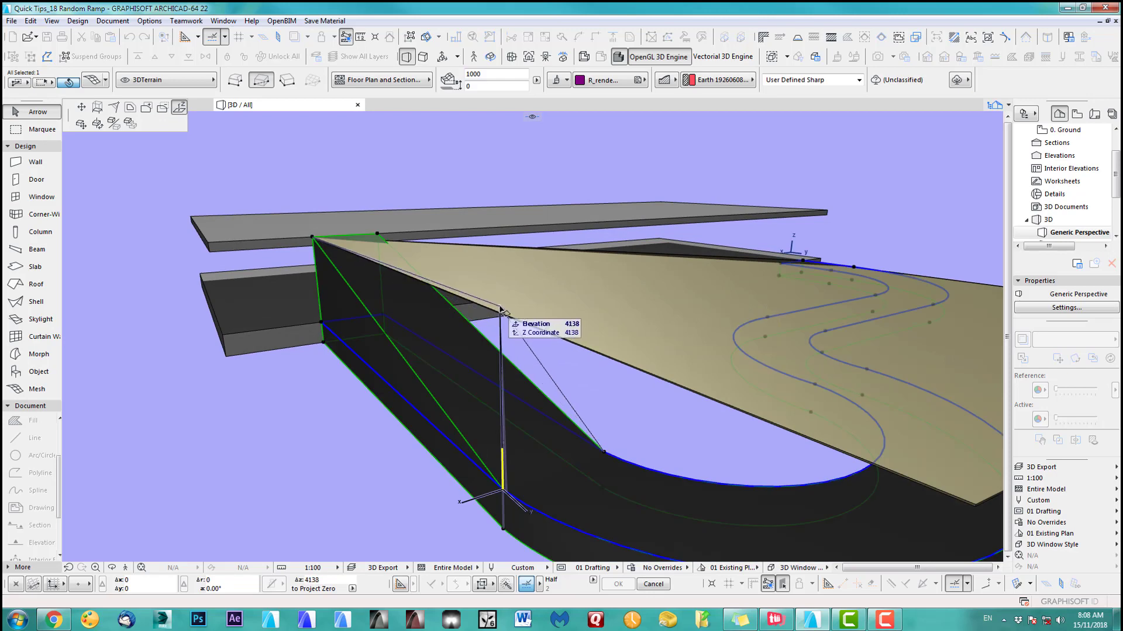
pyautogui.click(502, 316)
# Elevate the ramp mesh's outer node at the lower end of the large curve and adjust it to the roof surface.
pyautogui.keyDown('shift'); pyautogui.moveTo(654, 401); pyautogui.dragTo(327, 322, button='middle'); pyautogui.keyUp('shift')
pyautogui.keyDown('shift'); pyautogui.moveTo(628, 349); pyautogui.dragTo(425, 312, button='middle'); pyautogui.keyUp('shift')
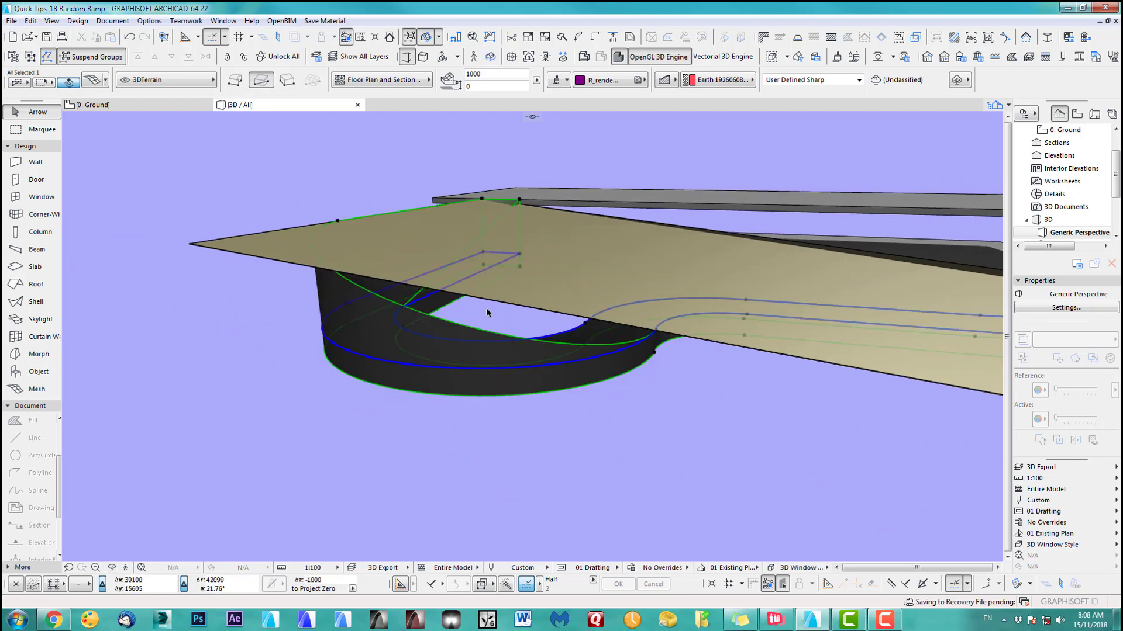
pyautogui.click(657, 330)
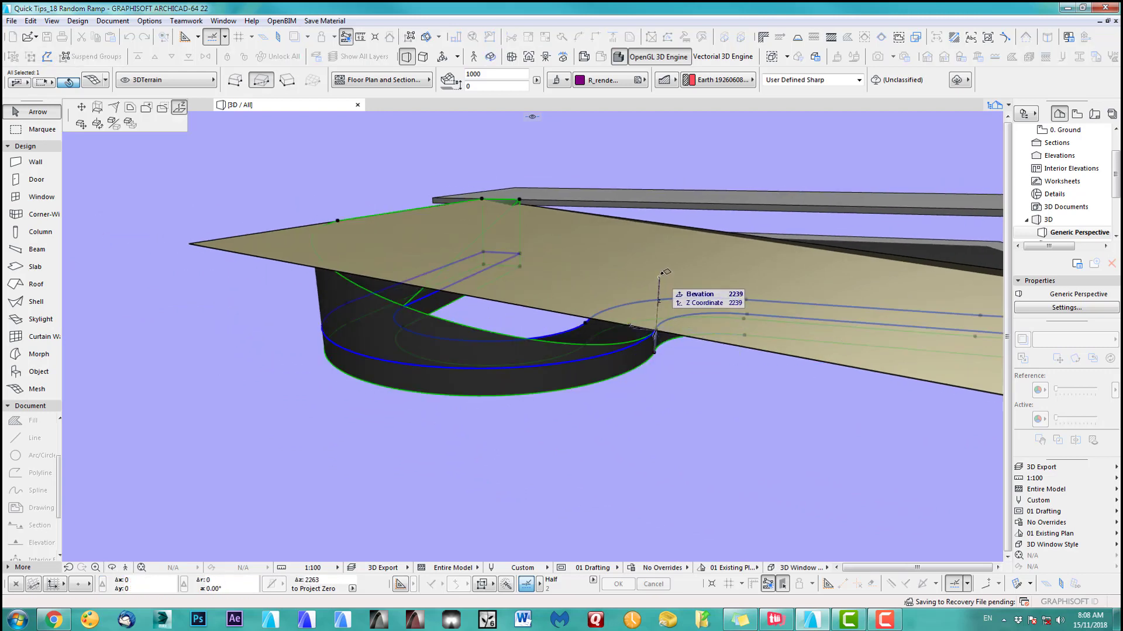
pyautogui.click(661, 270)
pyautogui.scroll(3, 659, 272)
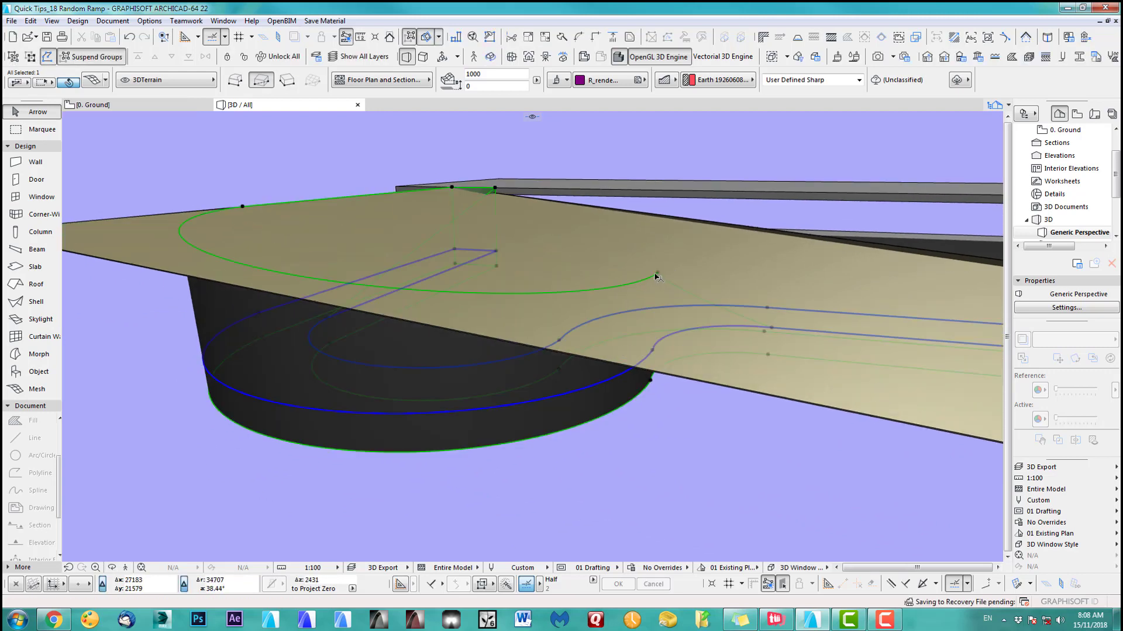
pyautogui.click(657, 273)
pyautogui.click(658, 246)
pyautogui.click(659, 247)
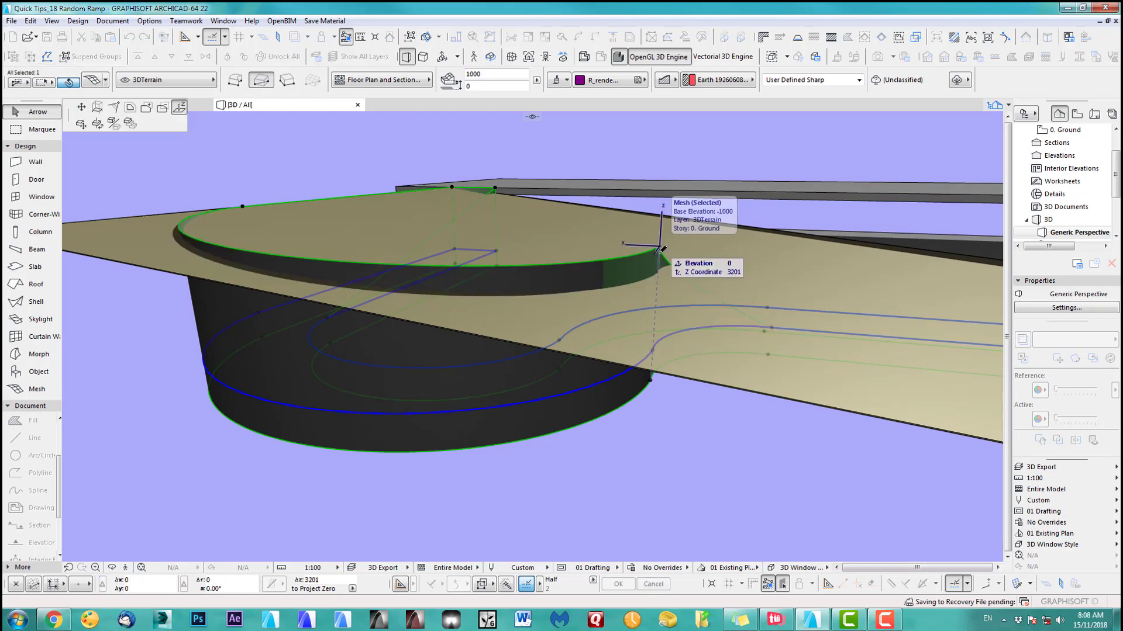
pyautogui.click(659, 270)
pyautogui.scroll(-1, 840, 356)
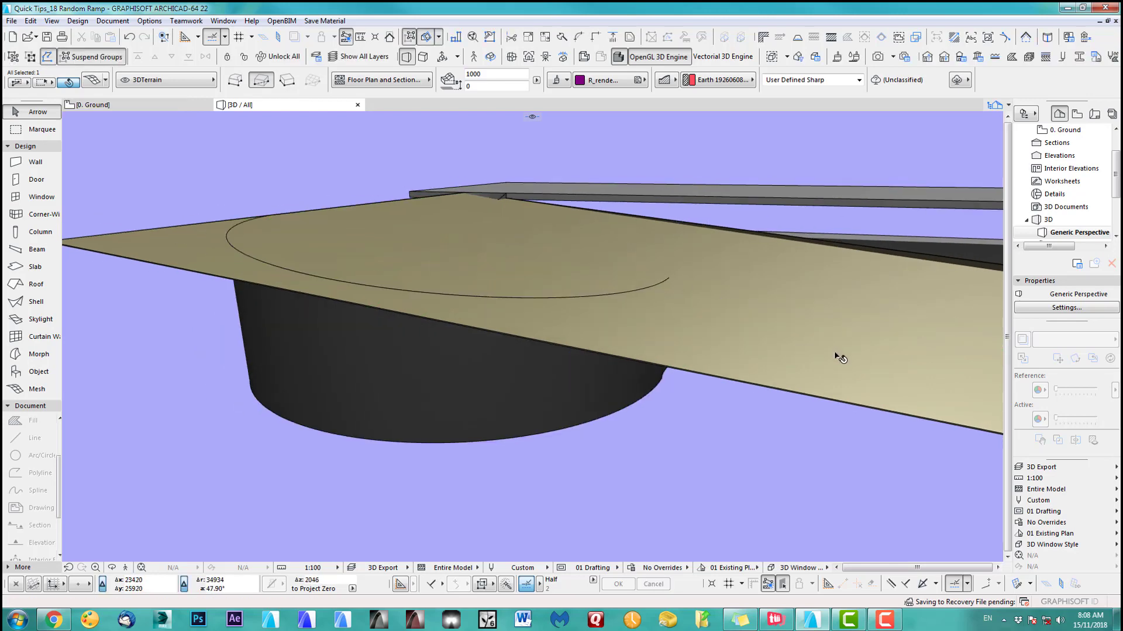
# Raise the ramp mesh's outer node at the start of the middle straight section and level it with the roof surface.
pyautogui.moveTo(840, 355); pyautogui.dragTo(523, 391, button='middle')
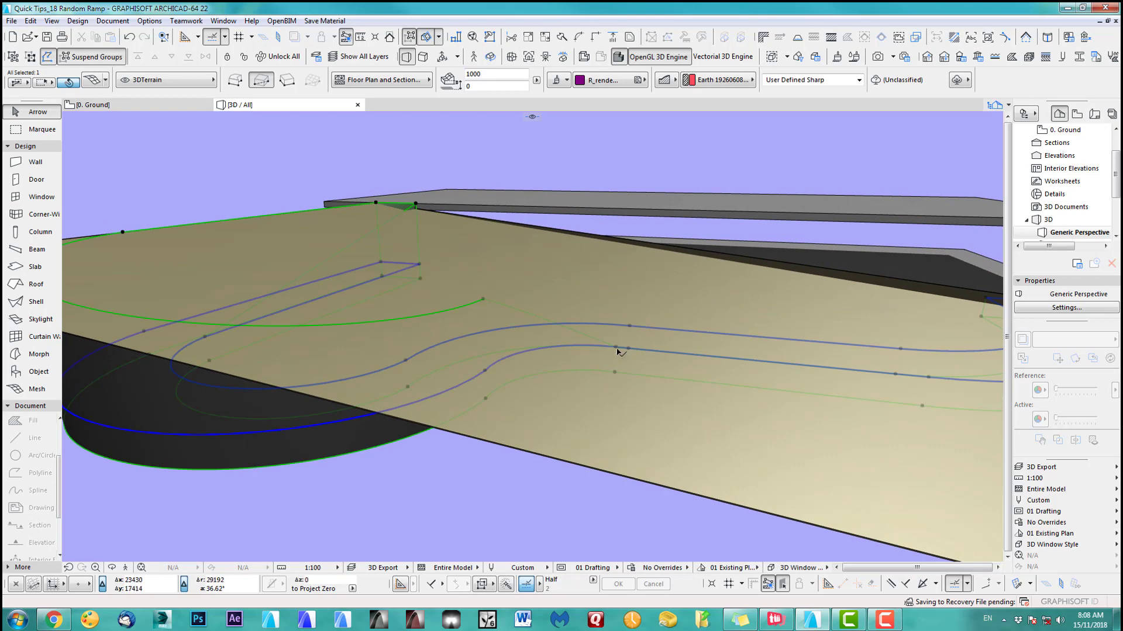
pyautogui.click(618, 351)
pyautogui.click(619, 271)
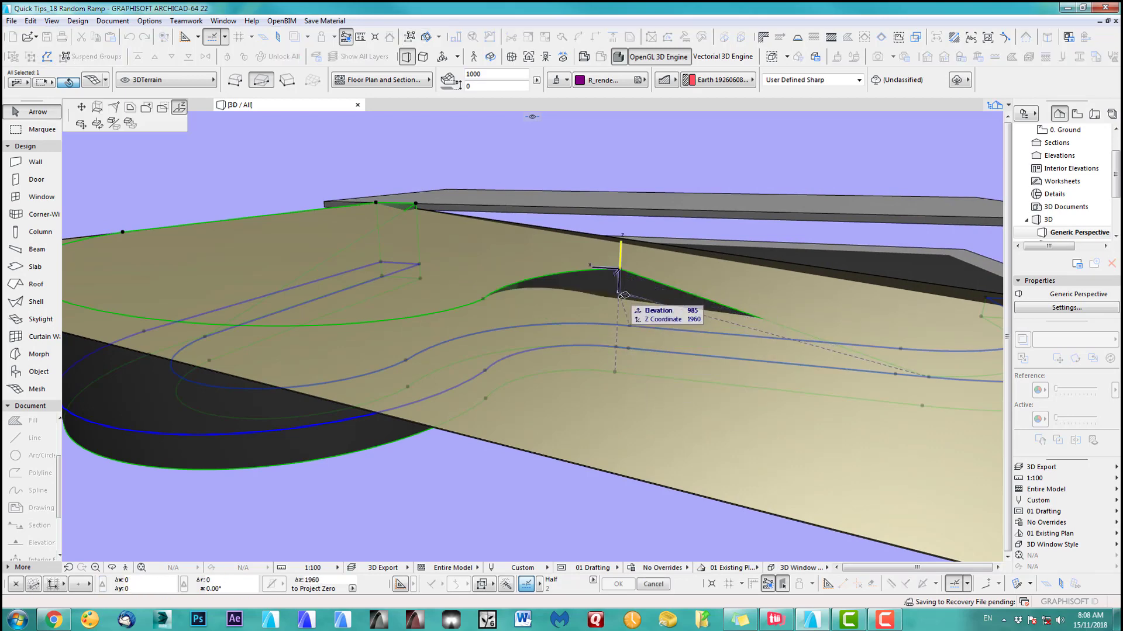
pyautogui.click(619, 299)
pyautogui.scroll(-2, 865, 410)
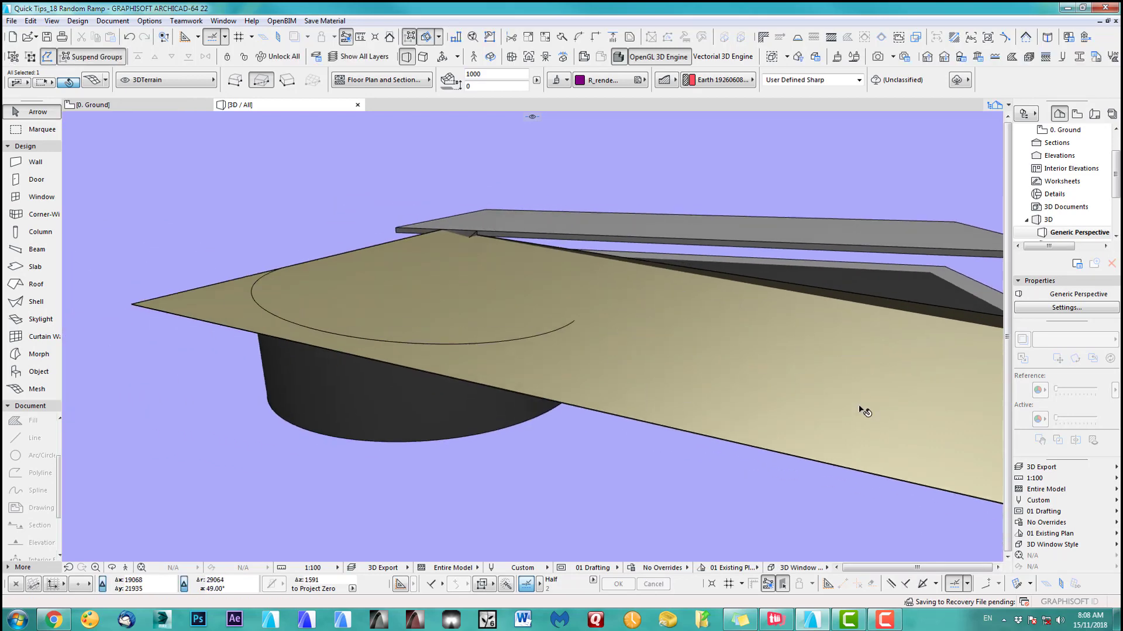
# Raise the outer node at the far end of the middle straight and fine-tune it to about 978 mm on the roof surface.
pyautogui.moveTo(865, 409); pyautogui.dragTo(520, 372, button='middle')
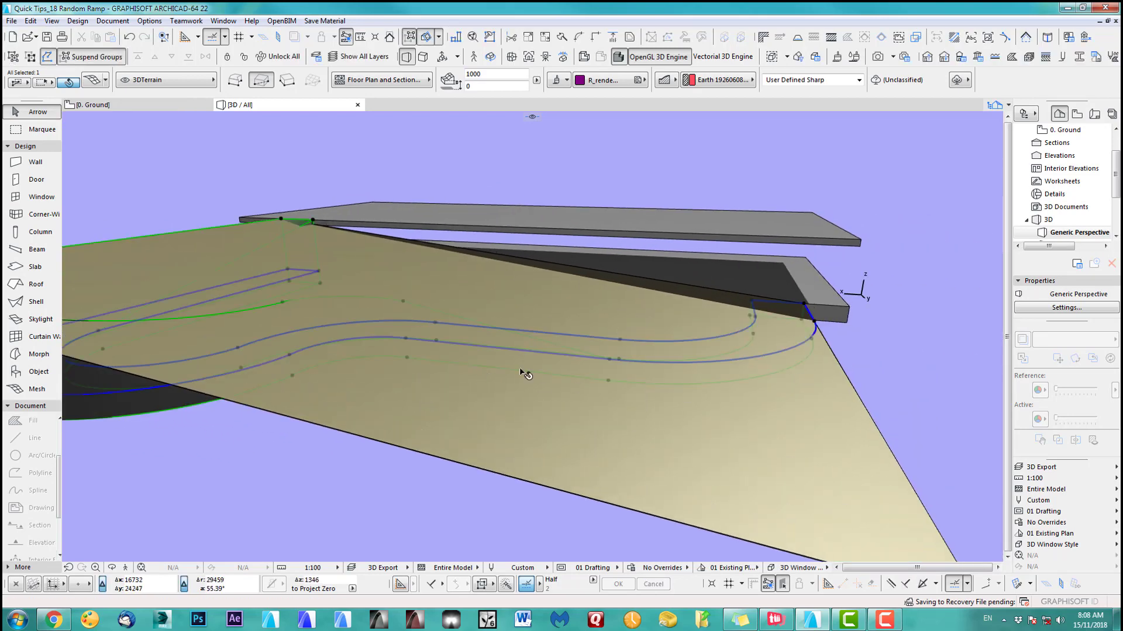
pyautogui.click(610, 362)
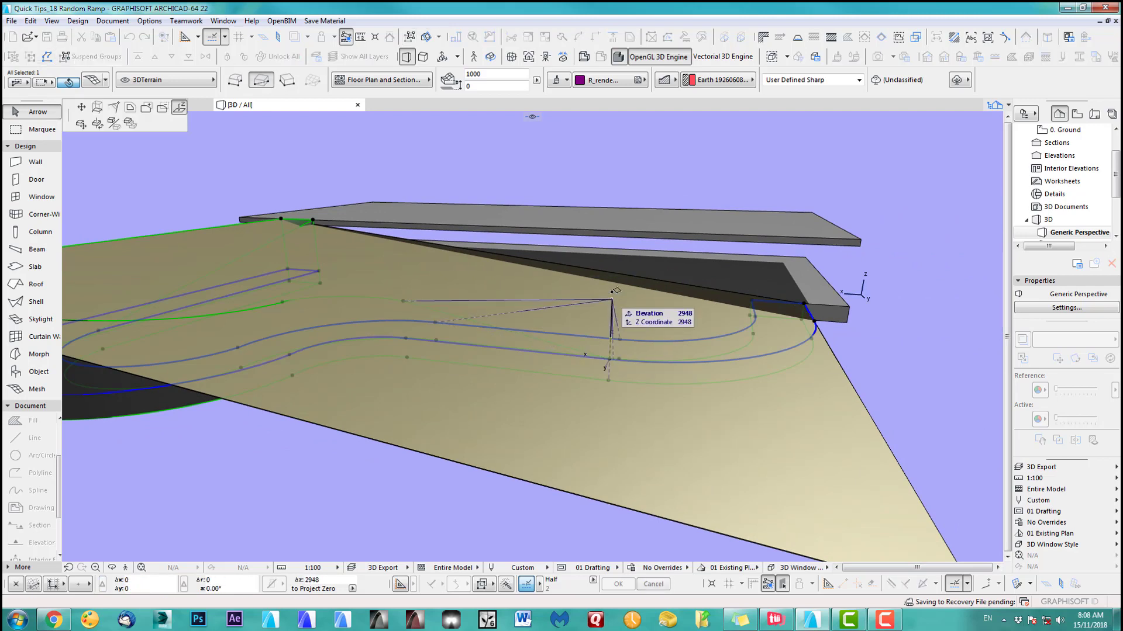
pyautogui.click(612, 350)
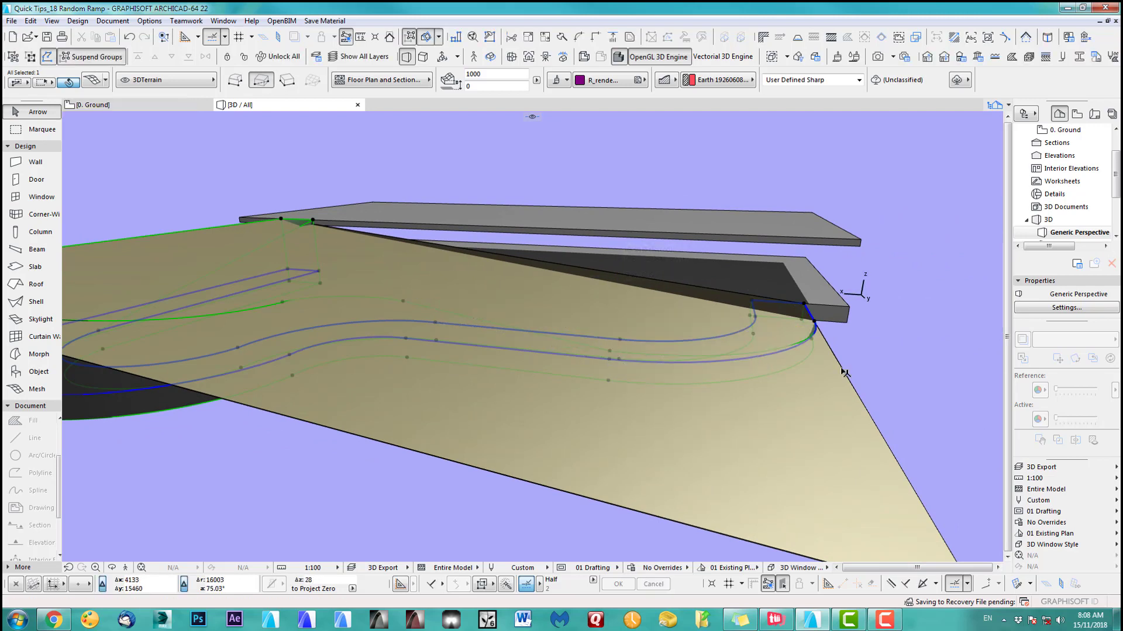
pyautogui.moveTo(845, 373); pyautogui.dragTo(604, 356, button='middle')
pyautogui.scroll(-1, 631, 395)
pyautogui.keyDown('shift'); pyautogui.moveTo(632, 396); pyautogui.dragTo(769, 393, button='middle'); pyautogui.keyUp('shift')
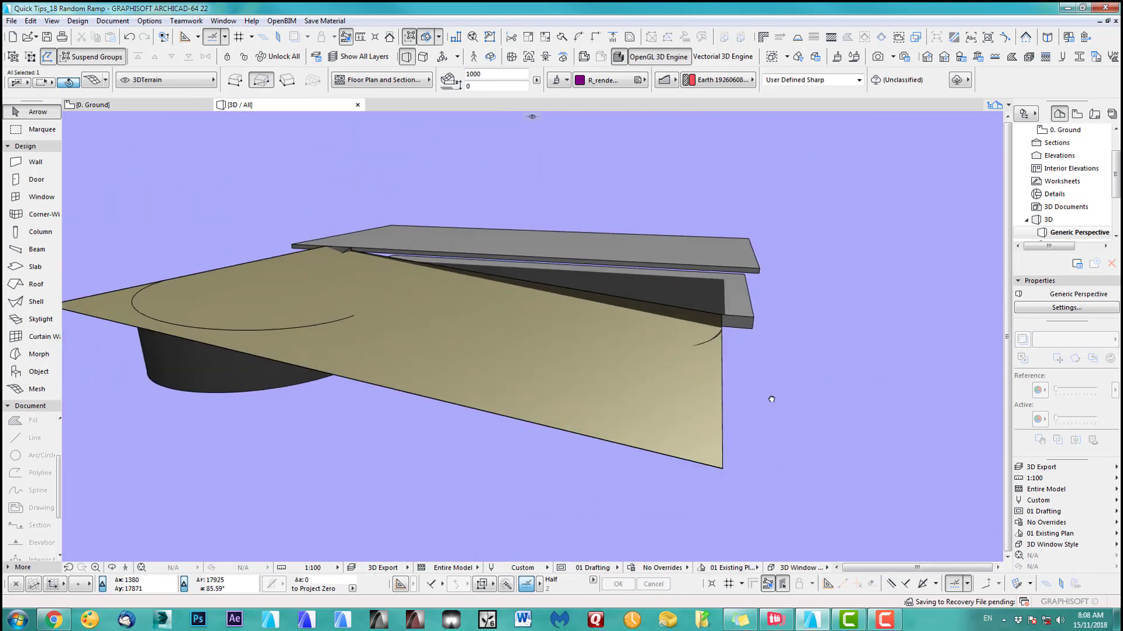
pyautogui.keyDown('shift'); pyautogui.moveTo(571, 355); pyautogui.dragTo(630, 186, button='middle'); pyautogui.keyUp('shift')
pyautogui.click(629, 178)
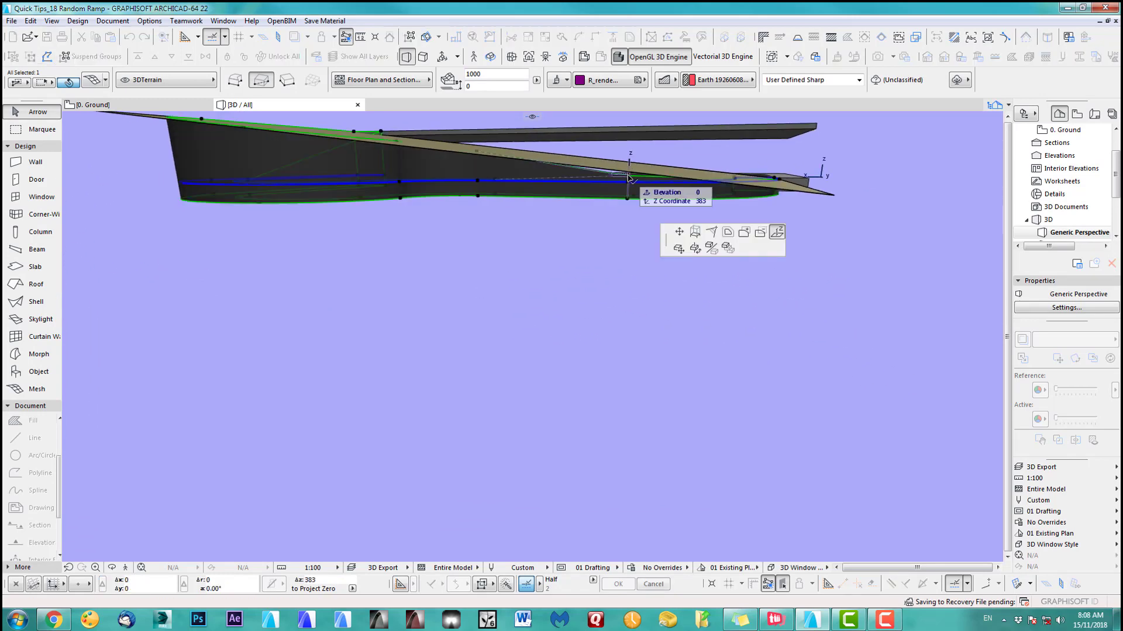
pyautogui.click(630, 154)
pyautogui.keyDown('shift'); pyautogui.moveTo(676, 180); pyautogui.dragTo(515, 358, button='middle'); pyautogui.keyUp('shift')
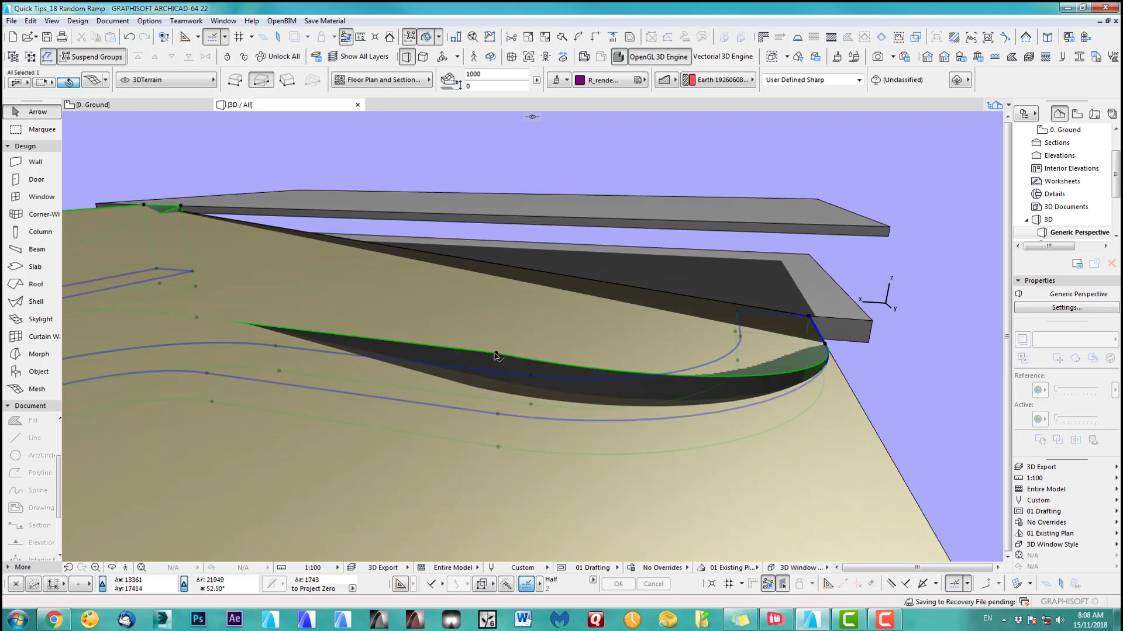
pyautogui.click(496, 356)
pyautogui.click(499, 392)
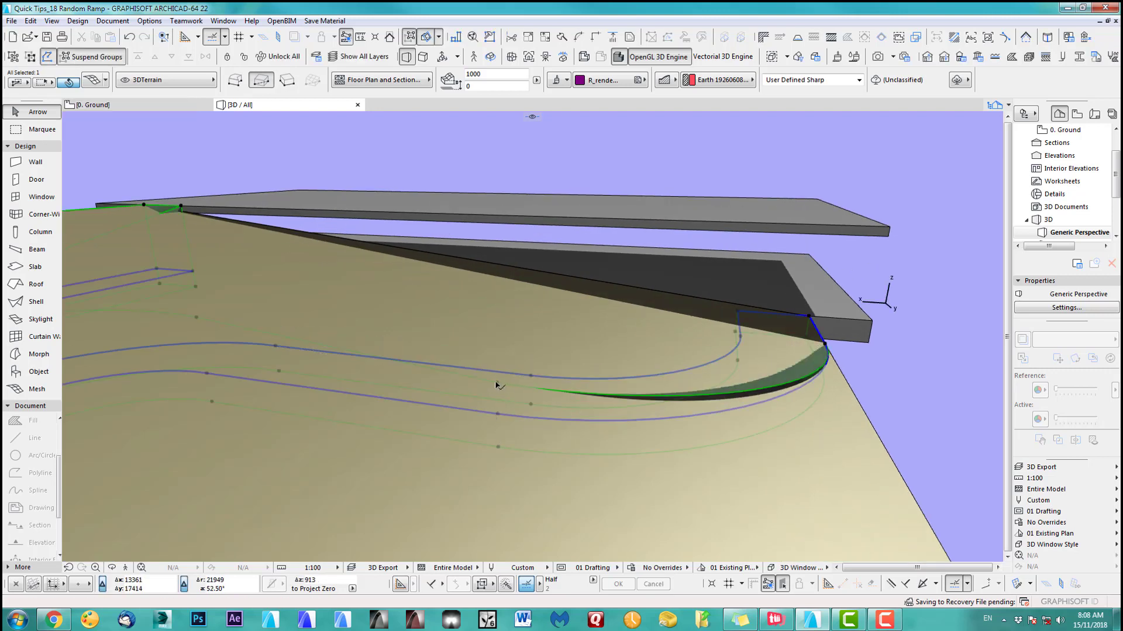
pyautogui.click(495, 385)
pyautogui.click(496, 377)
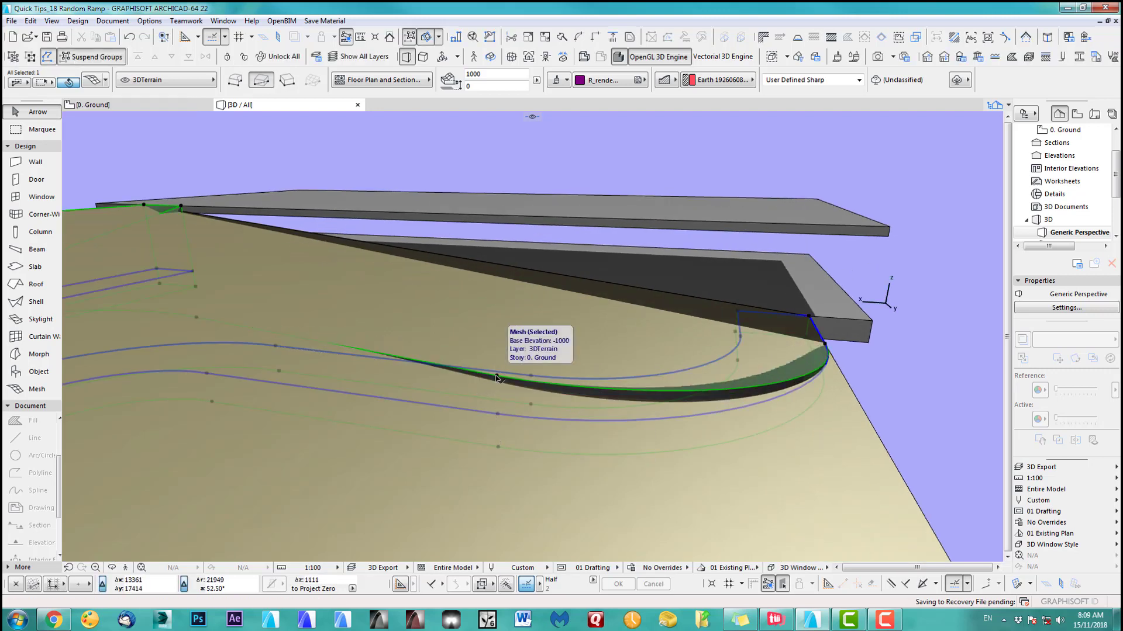
pyautogui.moveTo(495, 378); pyautogui.dragTo(436, 371, button='middle')
pyautogui.click(434, 372)
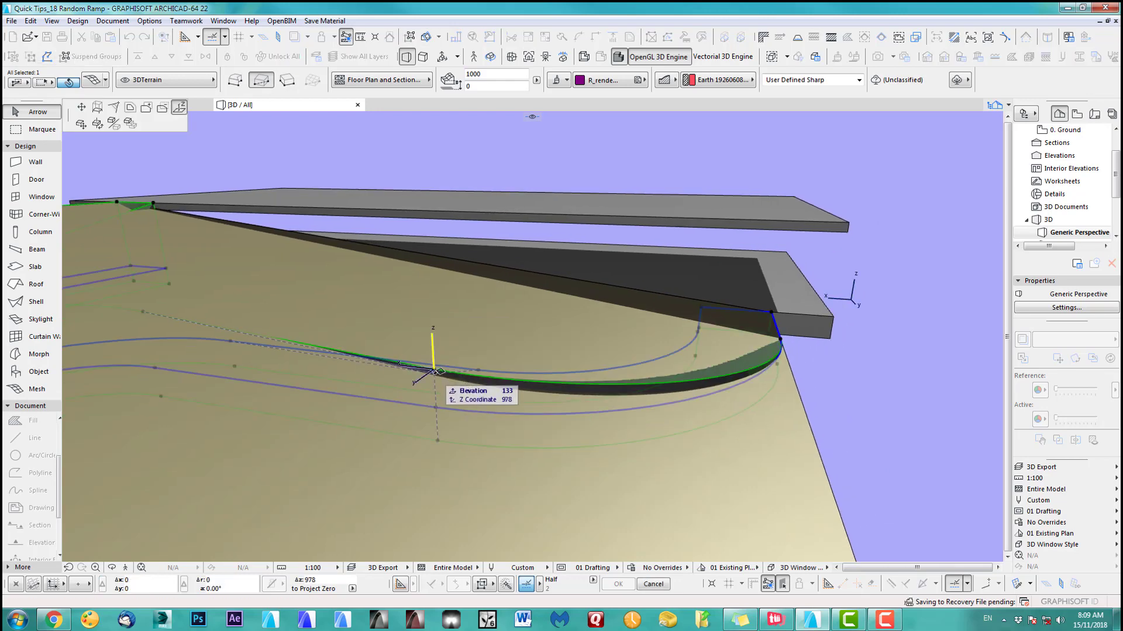
pyautogui.click(436, 372)
# Delete the sloping guide roof above the ramp mesh.
pyautogui.moveTo(651, 371); pyautogui.dragTo(561, 351, button='middle')
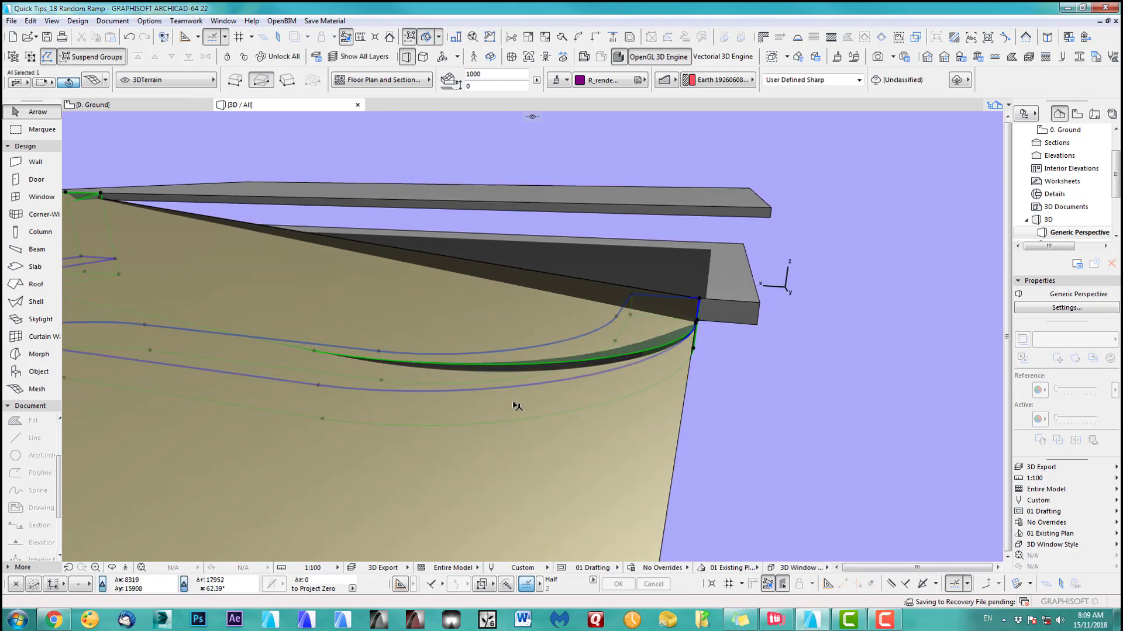
pyautogui.keyDown('shift'); pyautogui.moveTo(517, 406); pyautogui.dragTo(864, 390, button='middle'); pyautogui.keyUp('shift')
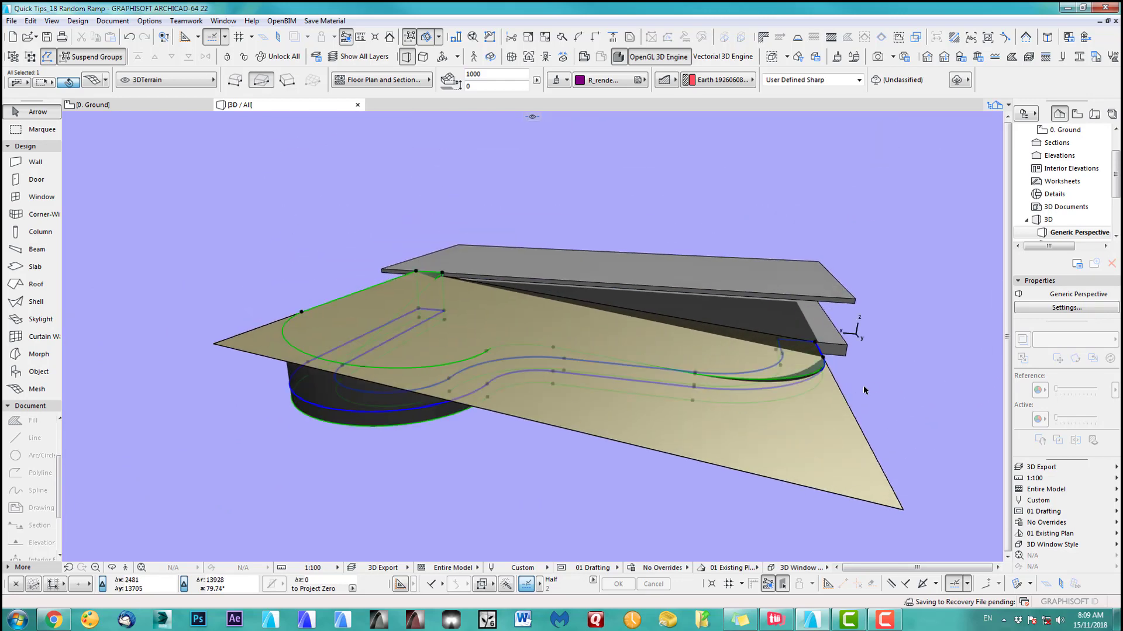
pyautogui.press('Delete')
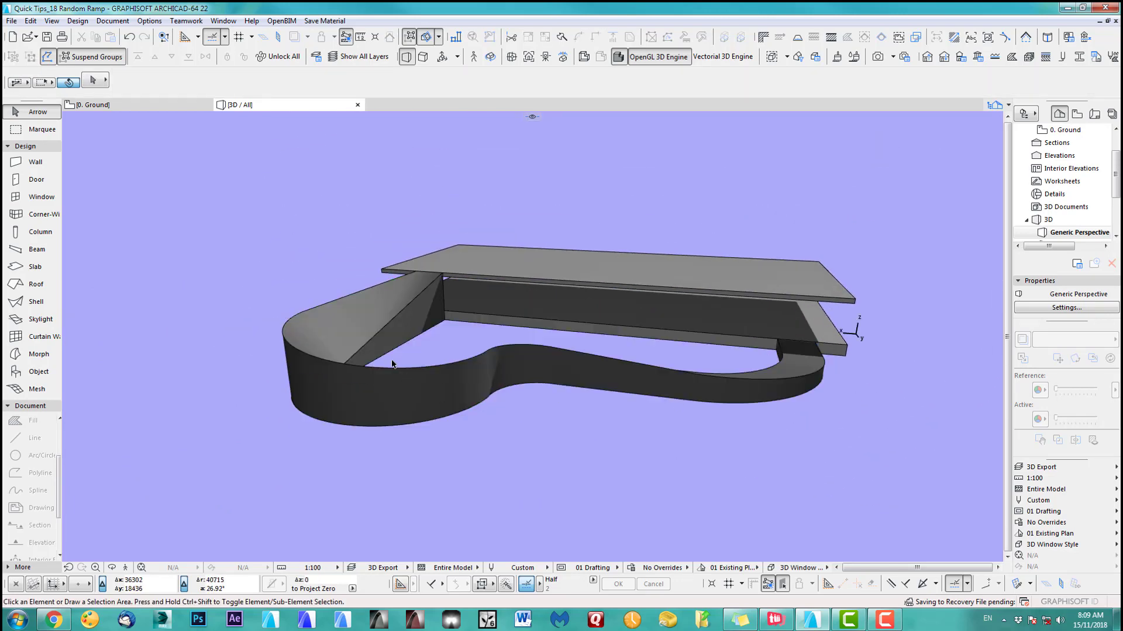
# Raise the ramp mesh's inner node at the upper end of the large curve to the height of the opposite outer node.
pyautogui.click(392, 364)
pyautogui.scroll(3, 347, 479)
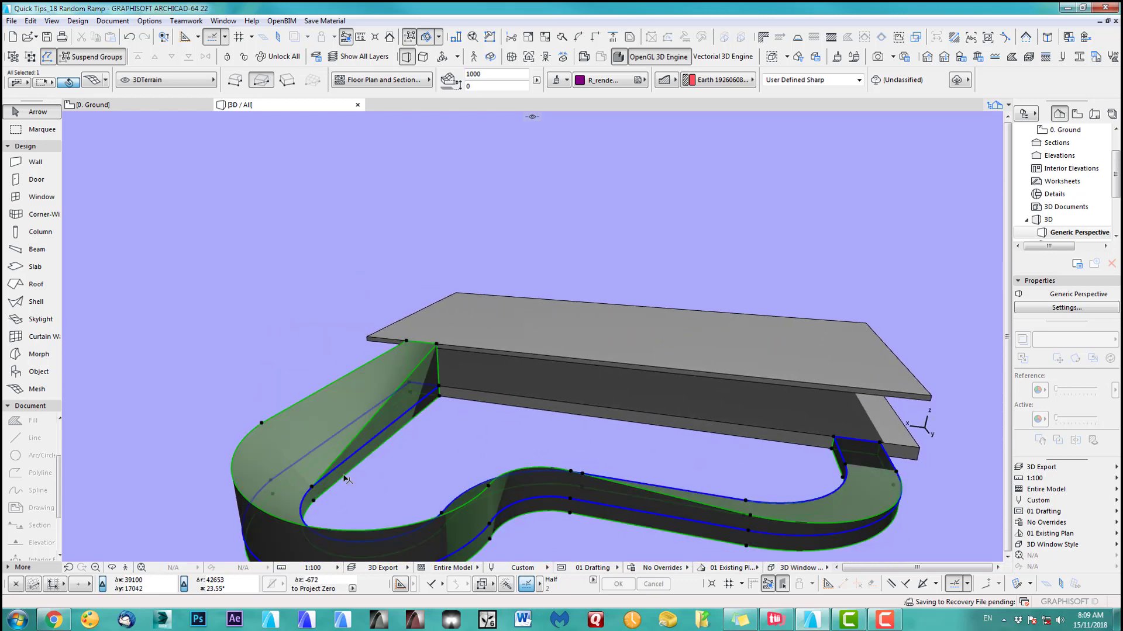
pyautogui.click(312, 490)
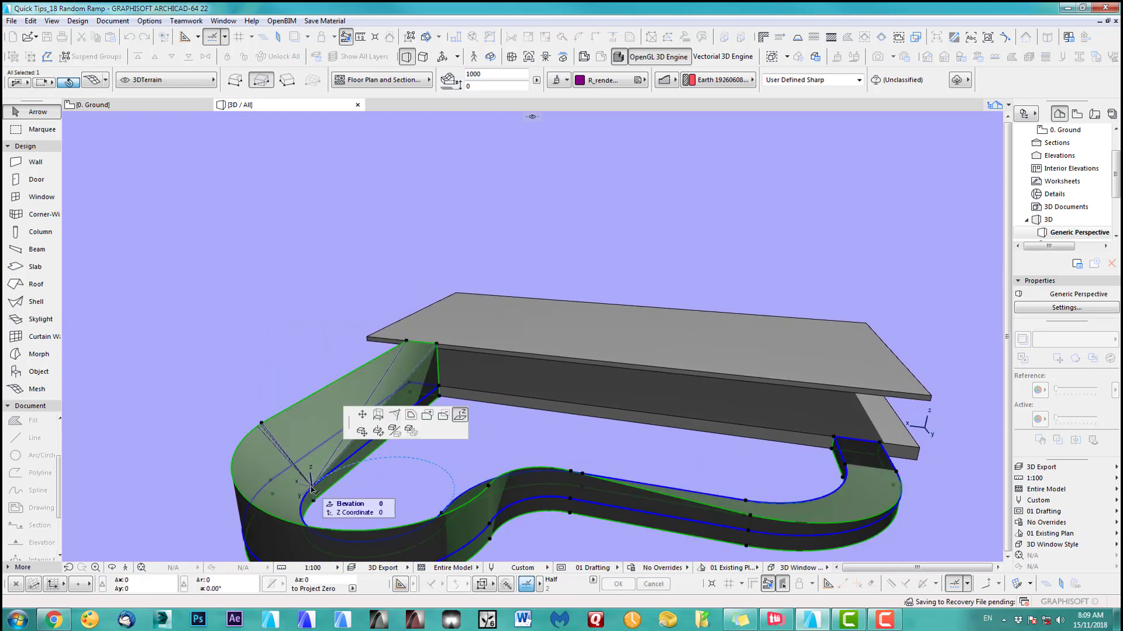
pyautogui.click(262, 423)
pyautogui.moveTo(366, 476); pyautogui.dragTo(355, 389, button='middle')
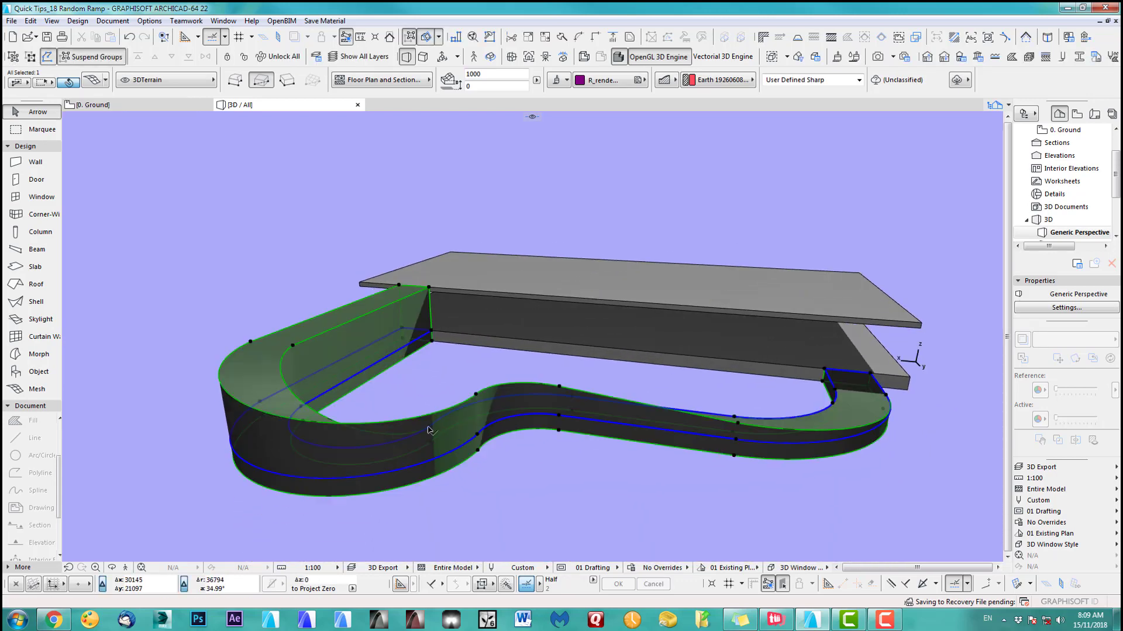
# Raise the inner nodes at the lower end of the large curve and the start of the middle straight to match their opposite outer nodes.
pyautogui.click(430, 427)
pyautogui.click(475, 395)
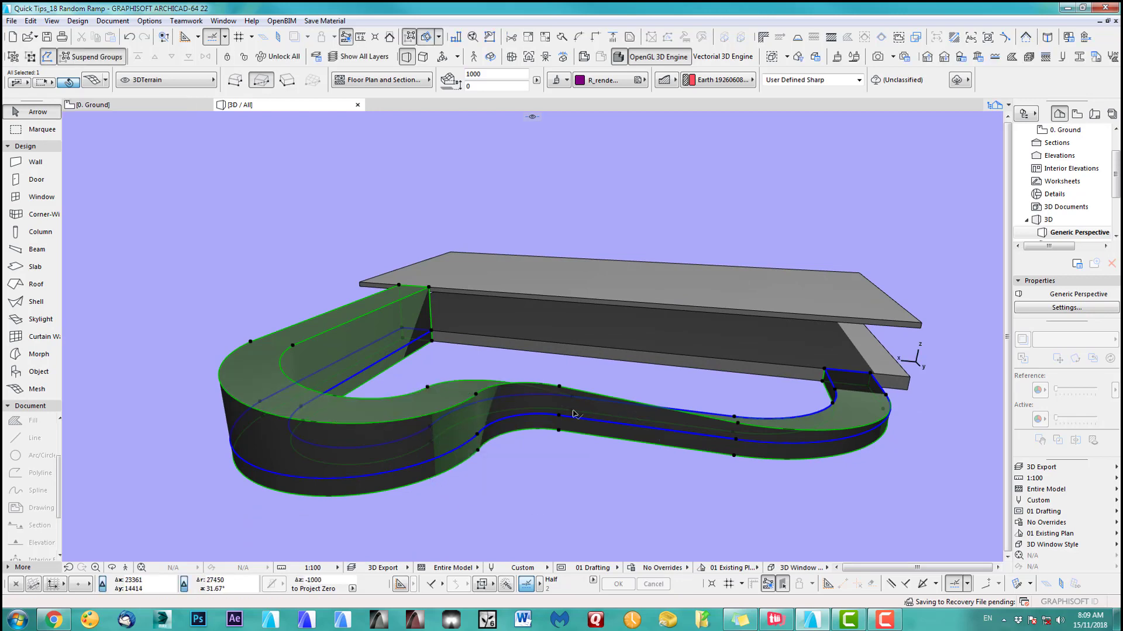
pyautogui.click(571, 401)
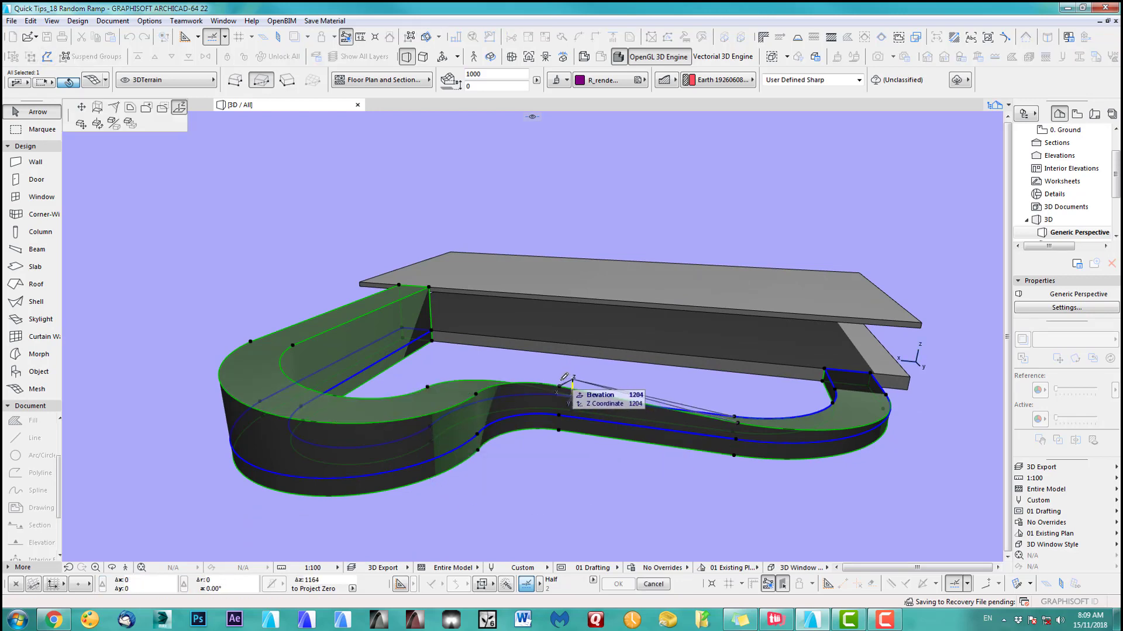
pyautogui.click(559, 387)
# Raise the ramp mesh's inner node at the far end of the middle straight to match the opposite outer node.
pyautogui.moveTo(742, 409); pyautogui.dragTo(520, 417, button='middle')
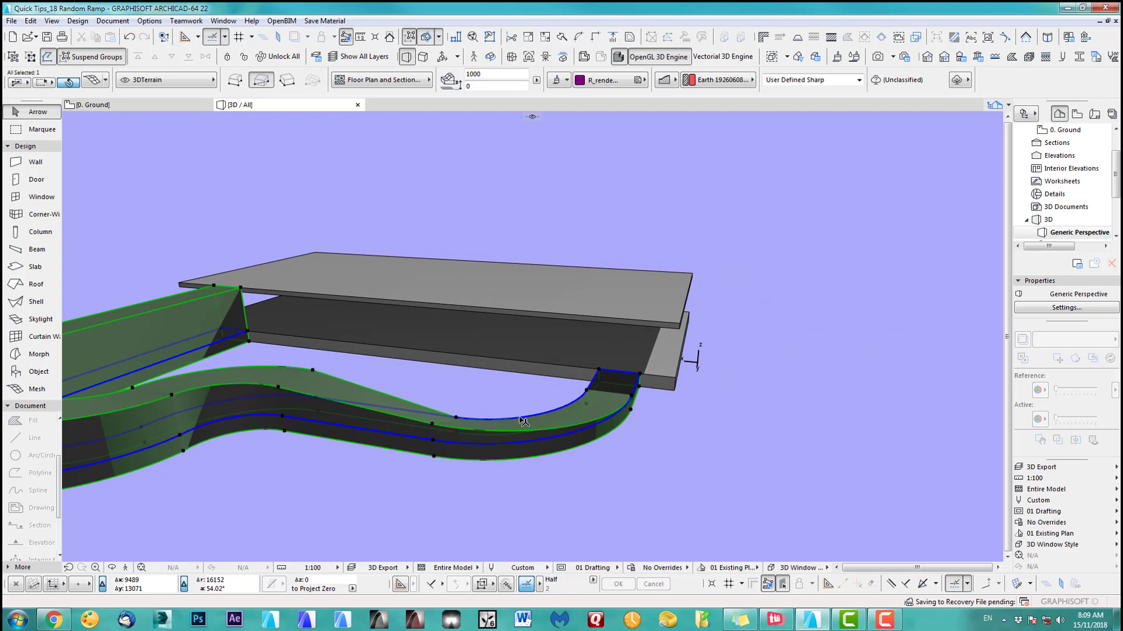
pyautogui.click(457, 419)
pyautogui.click(457, 402)
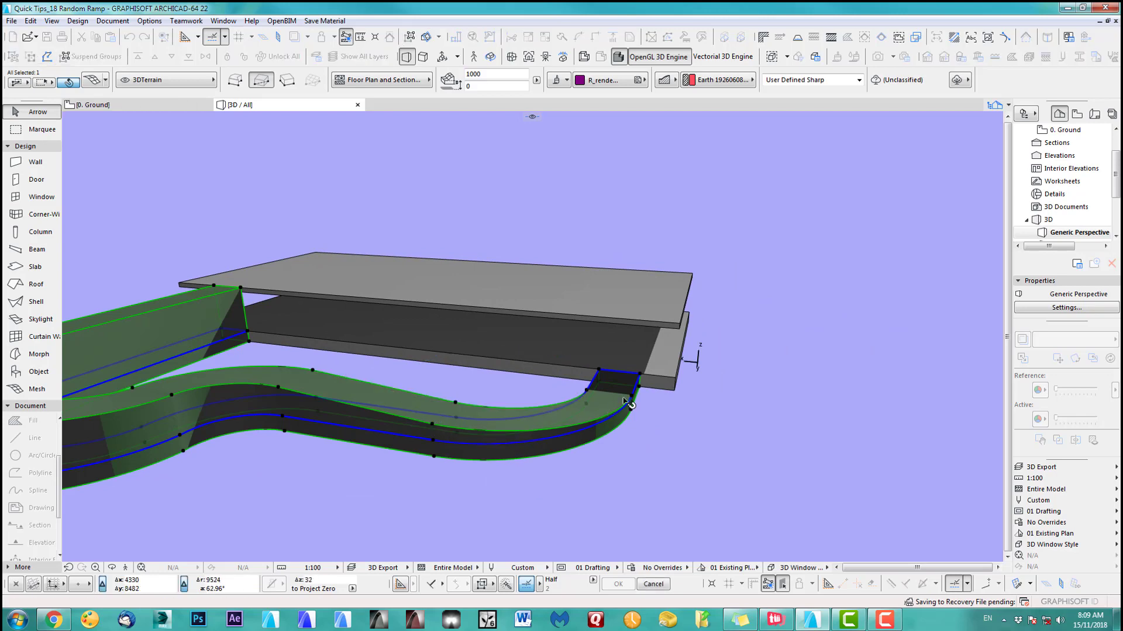
pyautogui.moveTo(624, 399); pyautogui.dragTo(880, 286, button='middle')
pyautogui.scroll(-2, 644, 335)
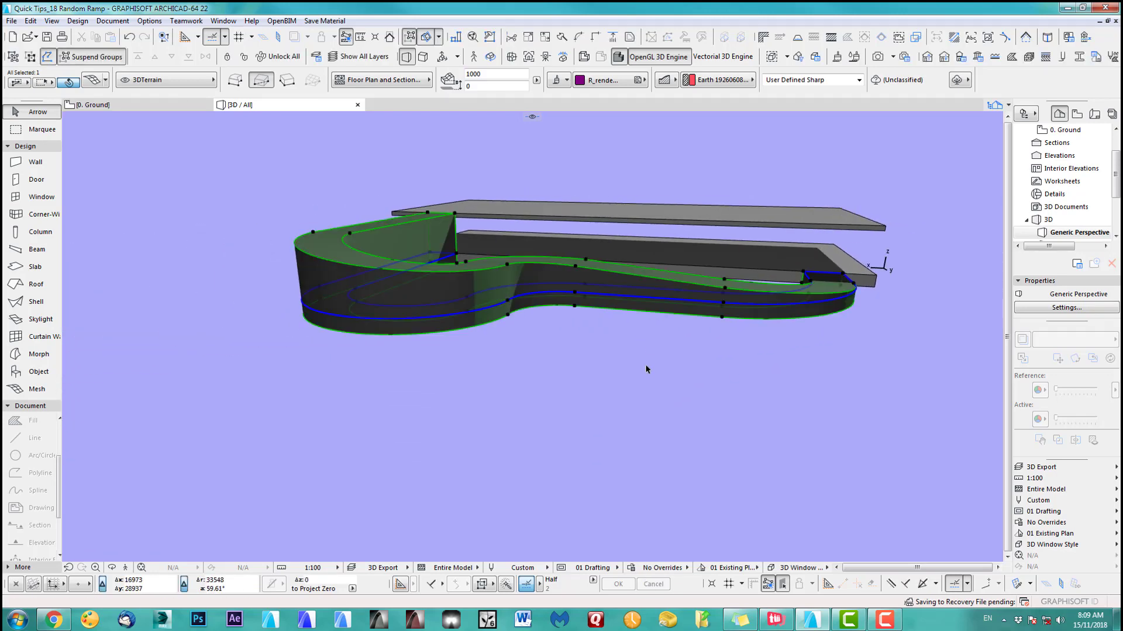
# Lower the outer node at the upper end of the large curve to about 3592 mm and match the inner node to it.
pyautogui.keyDown('shift'); pyautogui.moveTo(707, 328); pyautogui.dragTo(352, 255, button='middle'); pyautogui.keyUp('shift')
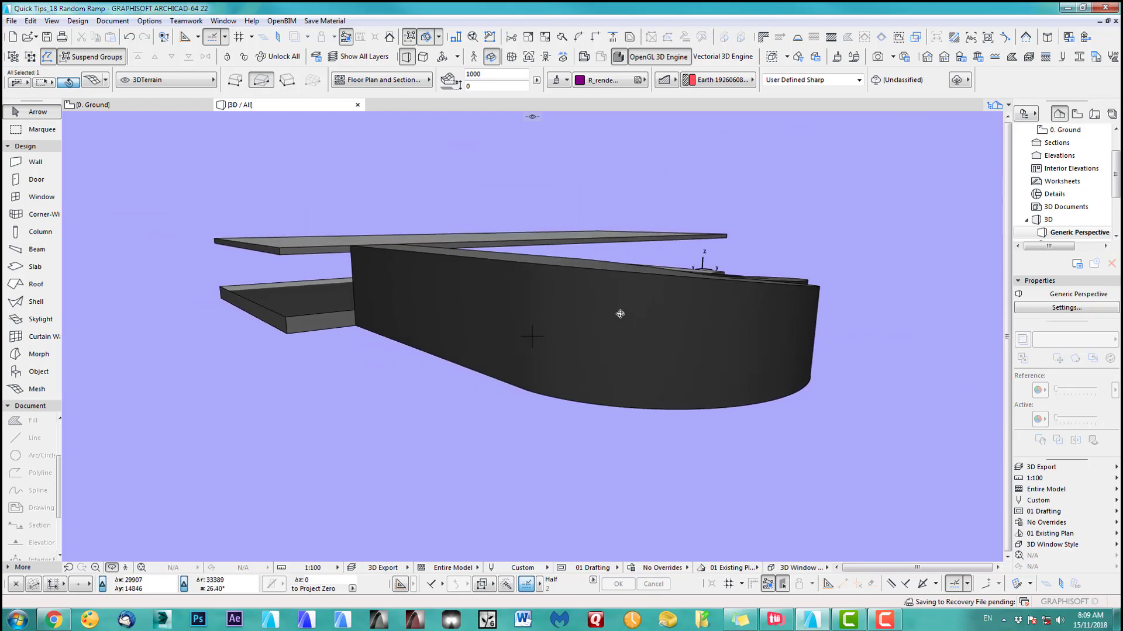
pyautogui.keyDown('shift'); pyautogui.moveTo(619, 314); pyautogui.dragTo(464, 395, button='middle'); pyautogui.keyUp('shift')
pyautogui.click(452, 362)
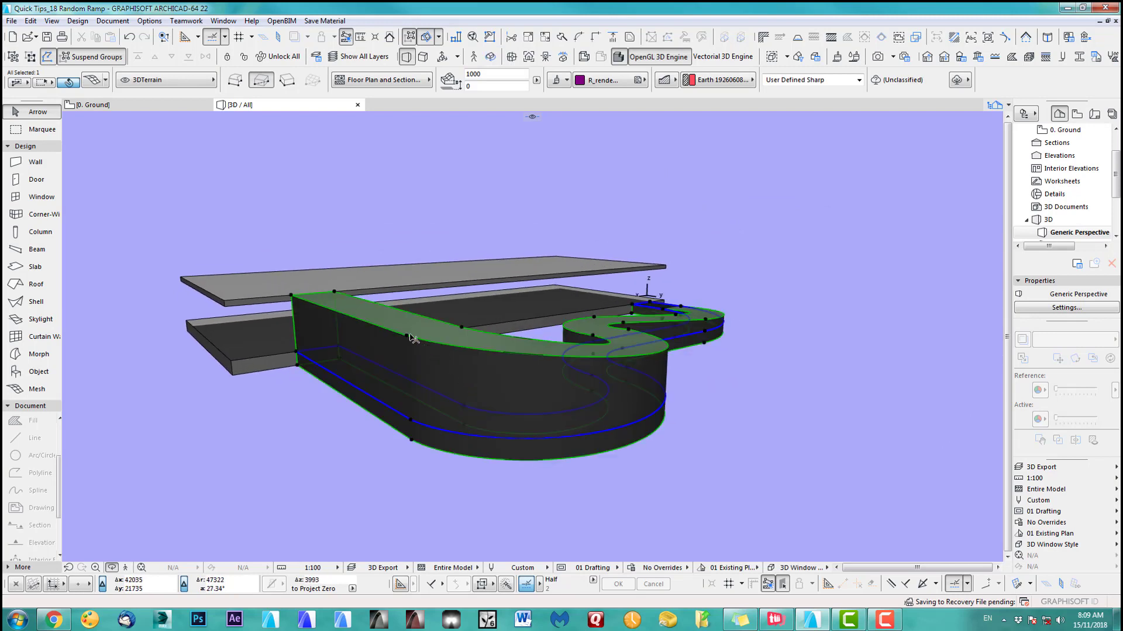
pyautogui.click(407, 337)
pyautogui.click(408, 345)
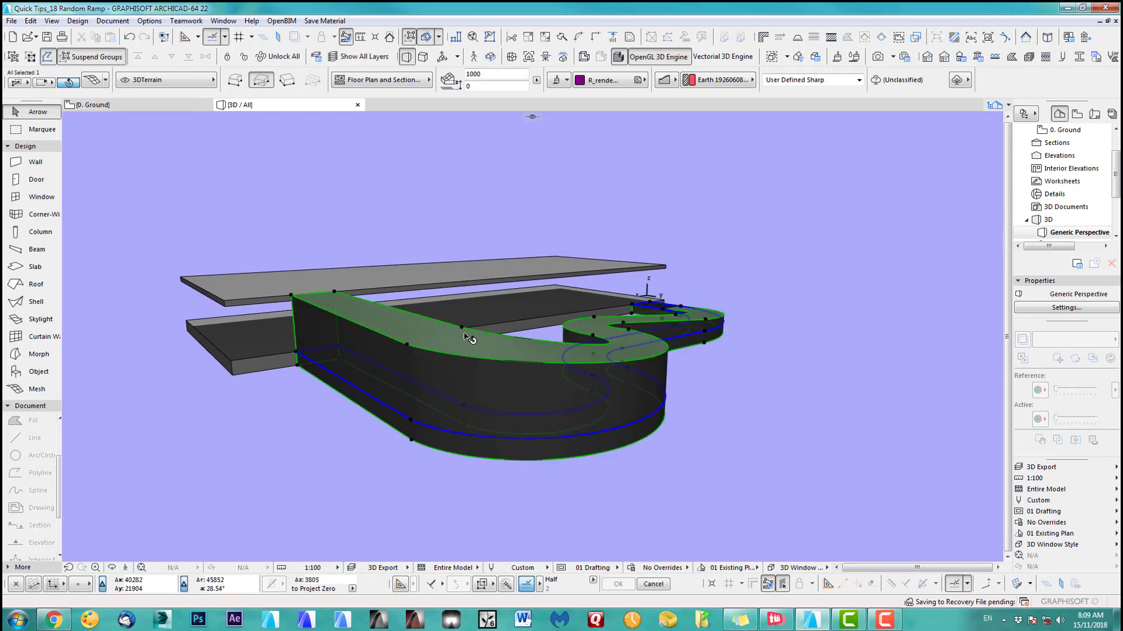
pyautogui.click(462, 328)
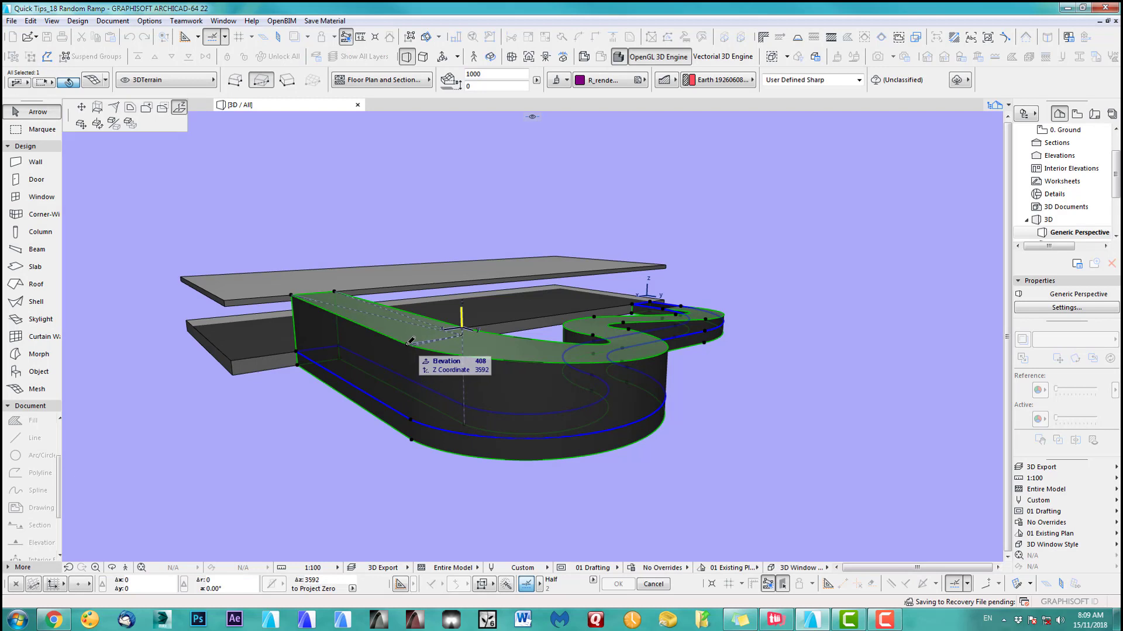
pyautogui.click(408, 345)
# Lower the outer node at the upper end of the large curve to about 3287 mm and match the opposite inner node to it.
pyautogui.moveTo(553, 369); pyautogui.dragTo(409, 304, button='middle')
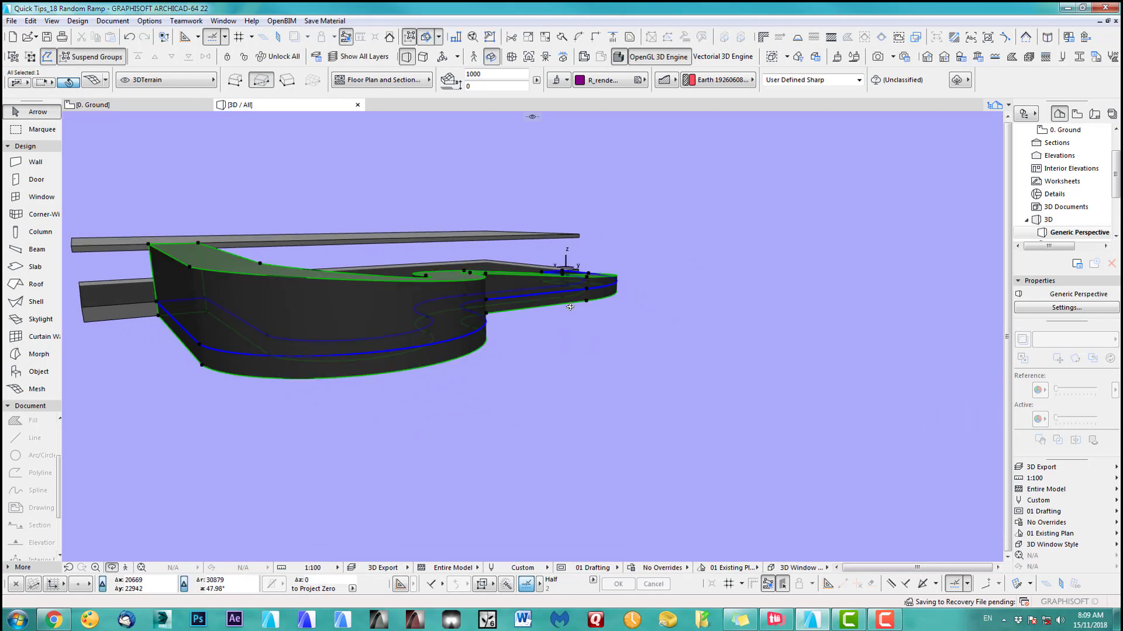
pyautogui.keyDown('shift'); pyautogui.moveTo(570, 307); pyautogui.dragTo(544, 339, button='middle'); pyautogui.keyUp('shift')
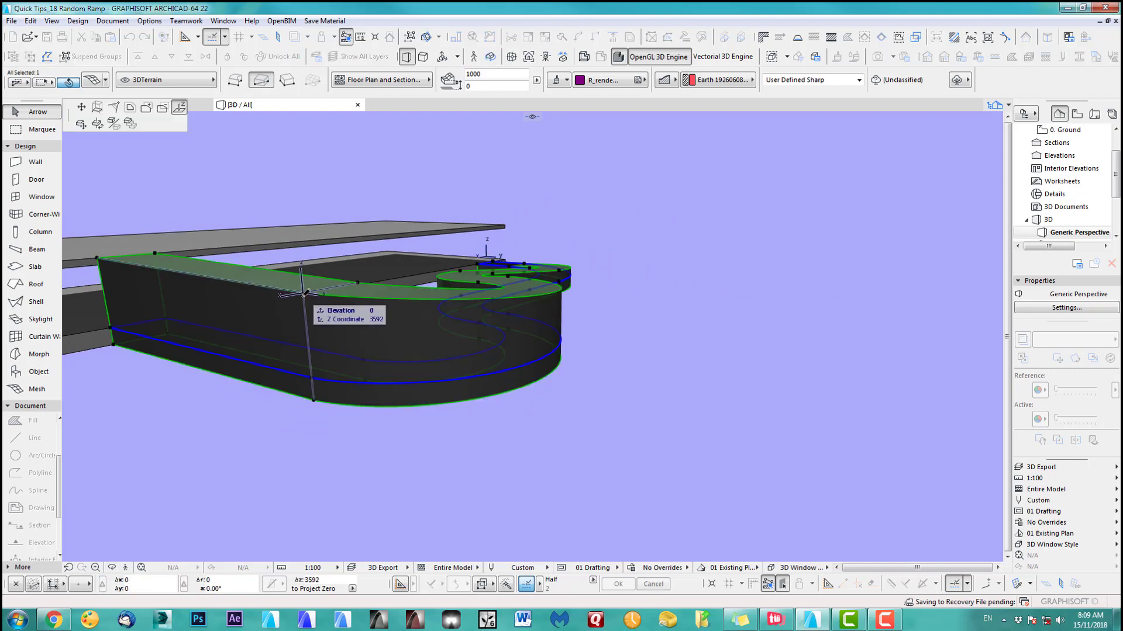
pyautogui.click(358, 284)
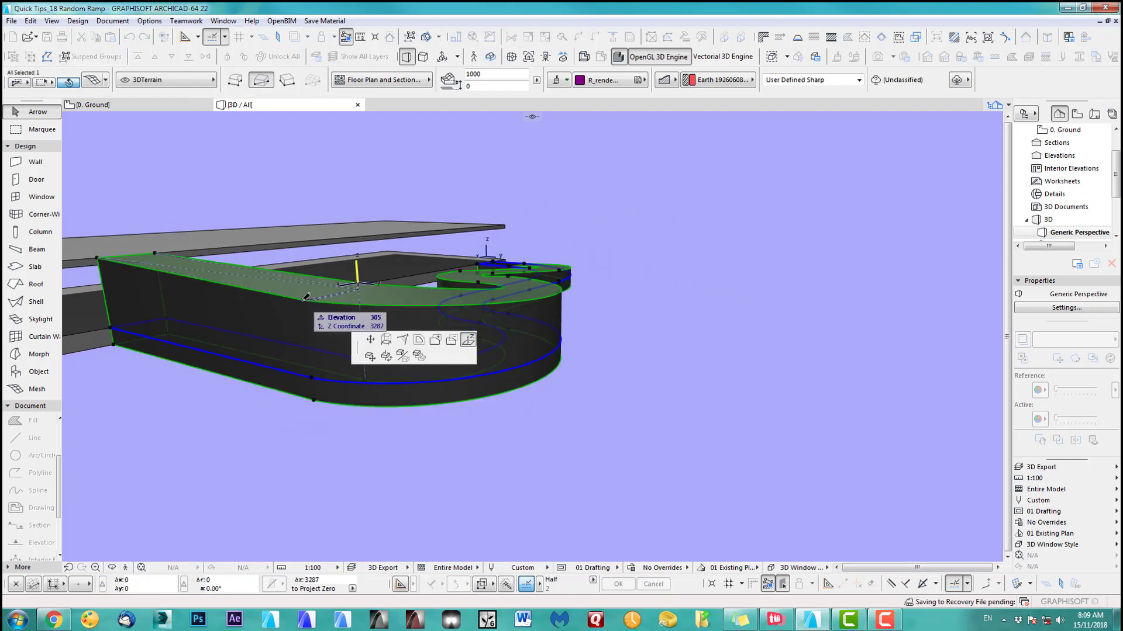
pyautogui.click(303, 300)
pyautogui.keyDown('shift'); pyautogui.moveTo(542, 326); pyautogui.dragTo(729, 353, button='middle'); pyautogui.keyUp('shift')
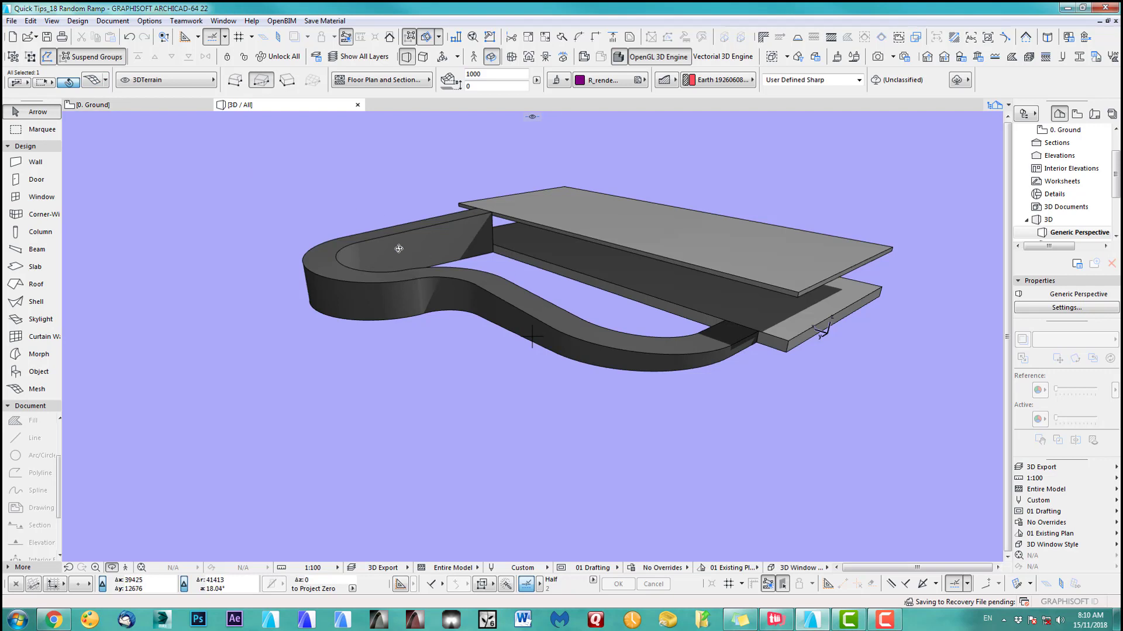
pyautogui.click(31, 115)
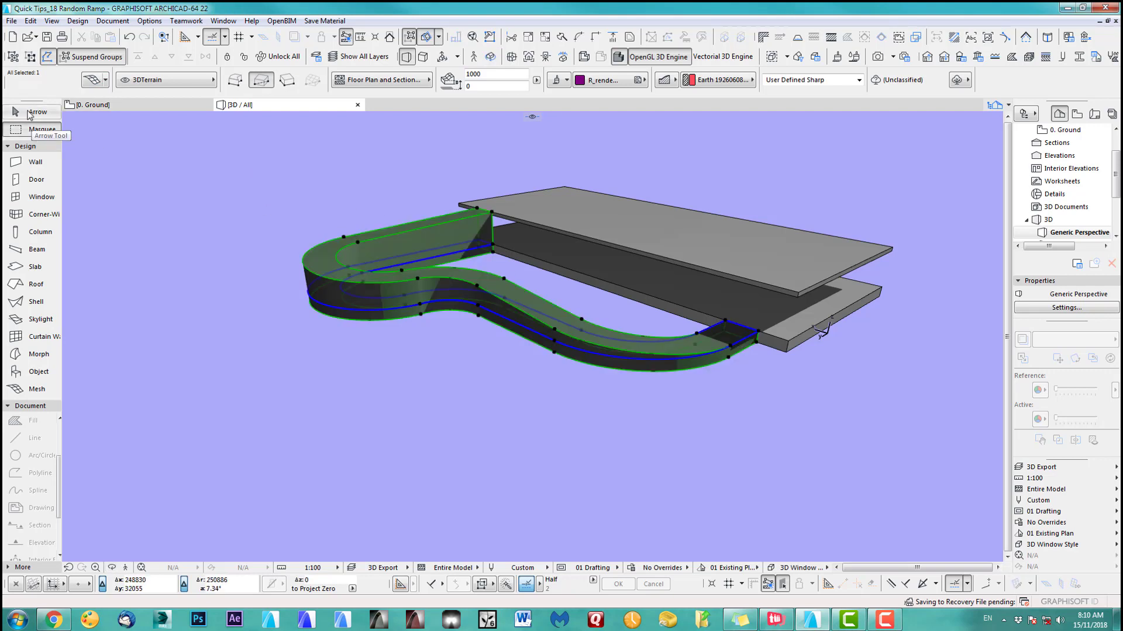
pyautogui.click(421, 316)
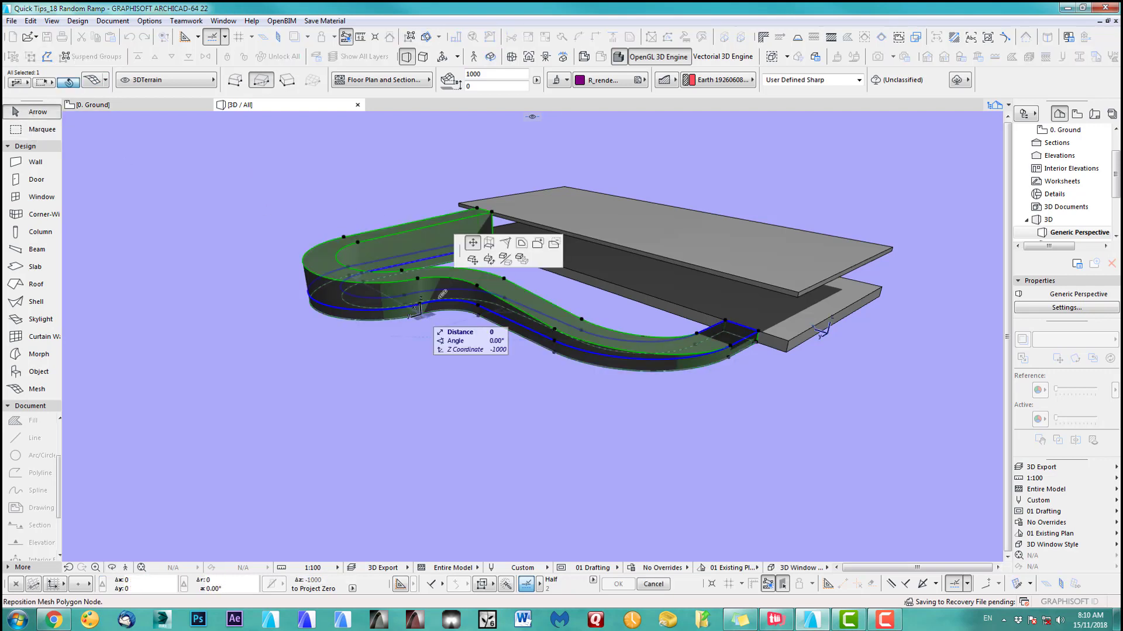
pyautogui.click(489, 243)
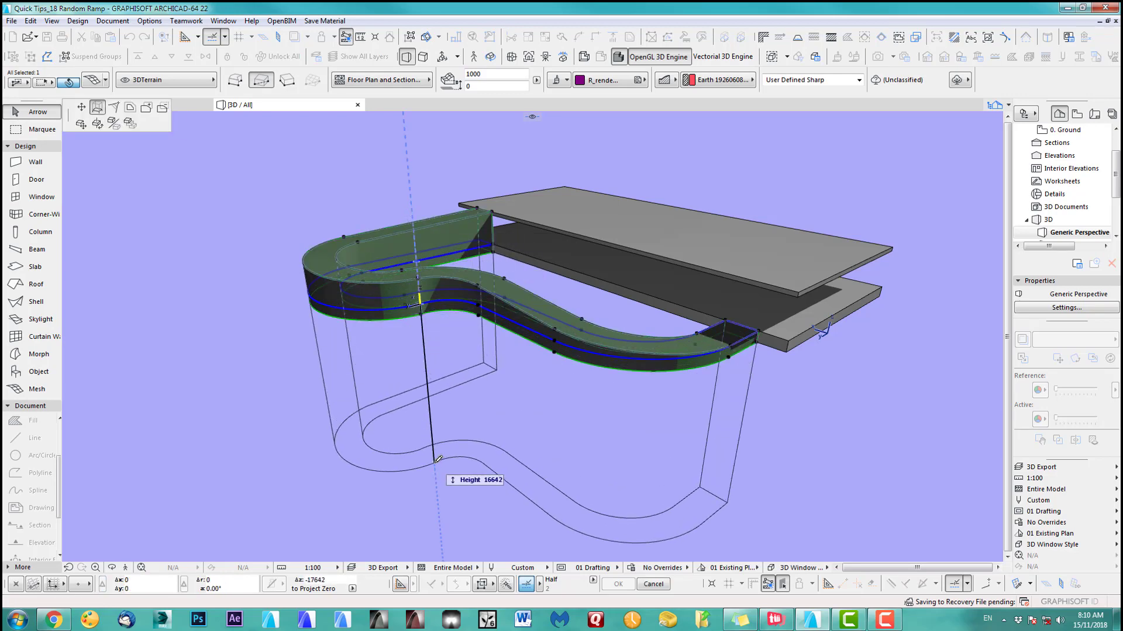
pyautogui.click(405, 234)
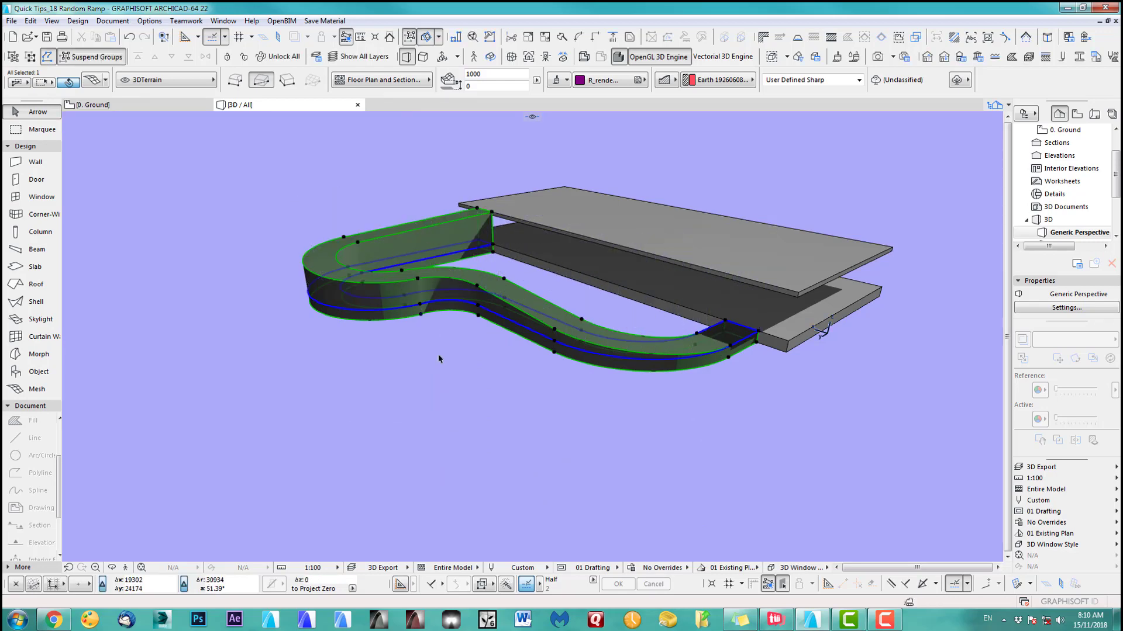
pyautogui.moveTo(576, 384); pyautogui.dragTo(473, 380, button='middle')
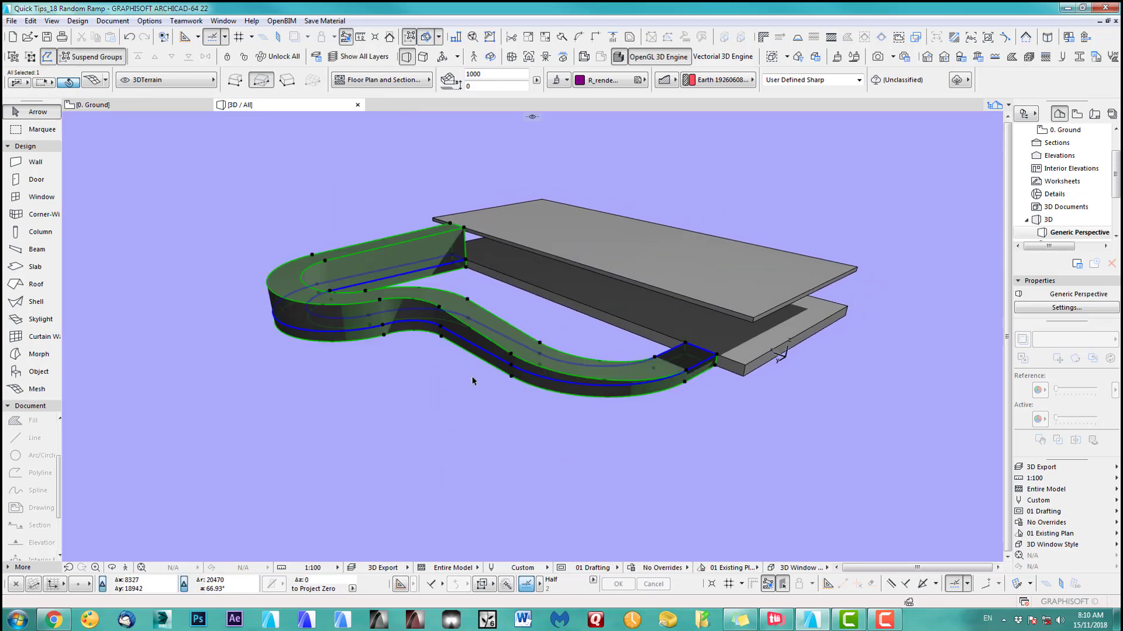
pyautogui.click(411, 396)
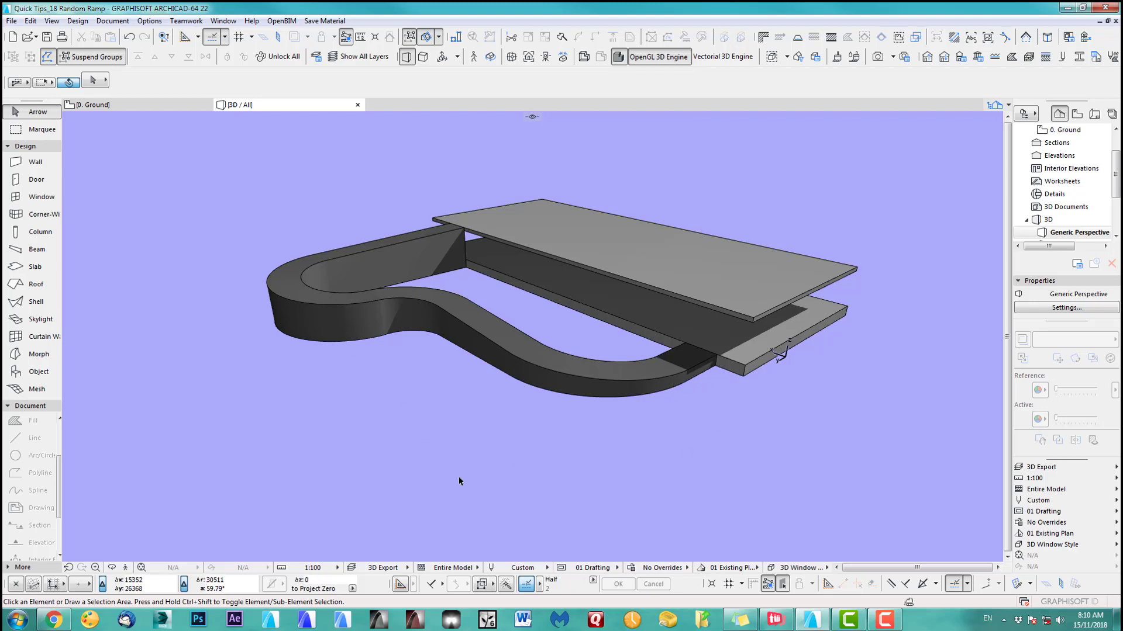
# Open the ground floor plan and place a copy of the ramp mesh horizontally to the left of the slabs.
pyautogui.moveTo(463, 436); pyautogui.dragTo(481, 437, button='middle')
pyautogui.press('F2')
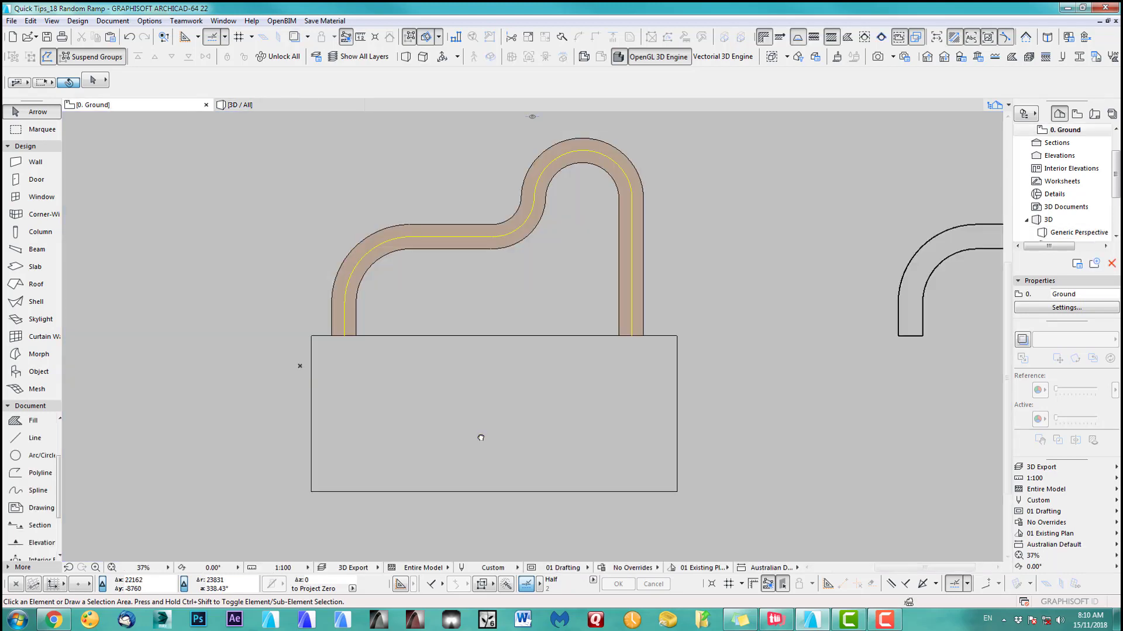
pyautogui.scroll(-3, 588, 350)
pyautogui.moveTo(605, 397); pyautogui.dragTo(622, 426, button='middle')
pyautogui.scroll(2, 670, 337)
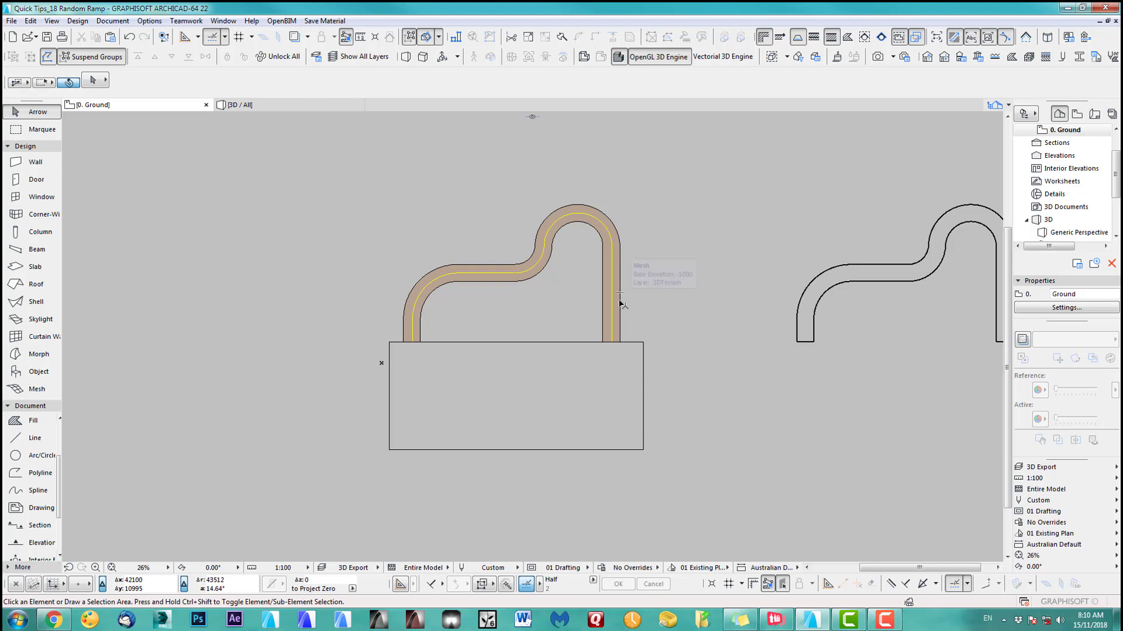
pyautogui.click(621, 303)
pyautogui.moveTo(523, 411); pyautogui.dragTo(646, 430, button='middle')
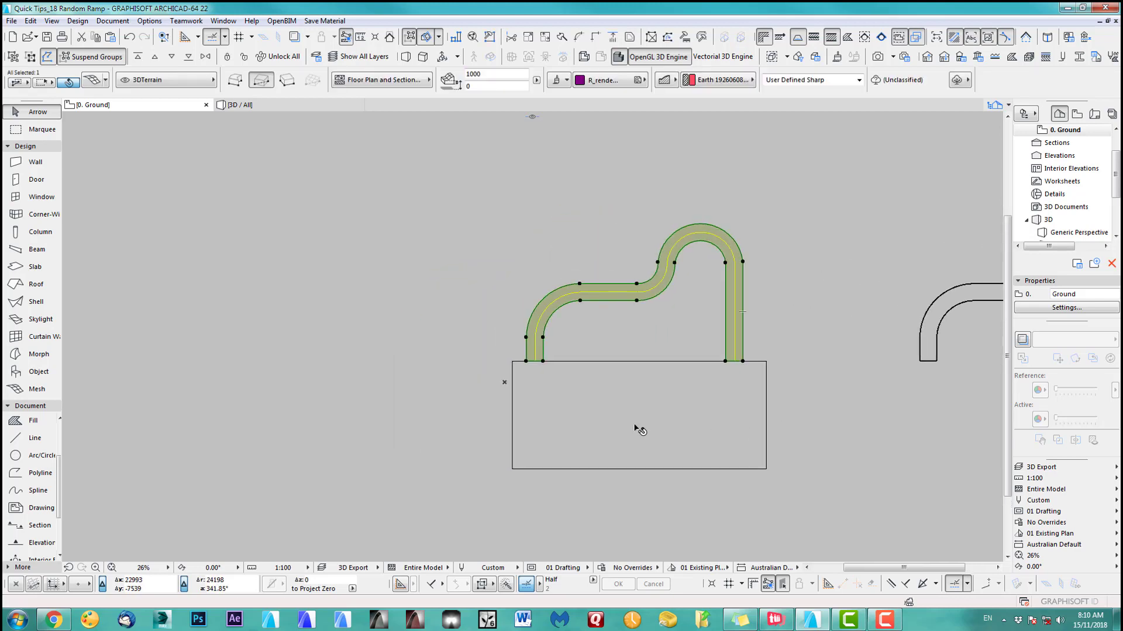
pyautogui.hotkey('ctrl', 'shift', 'd')
pyautogui.click(658, 333)
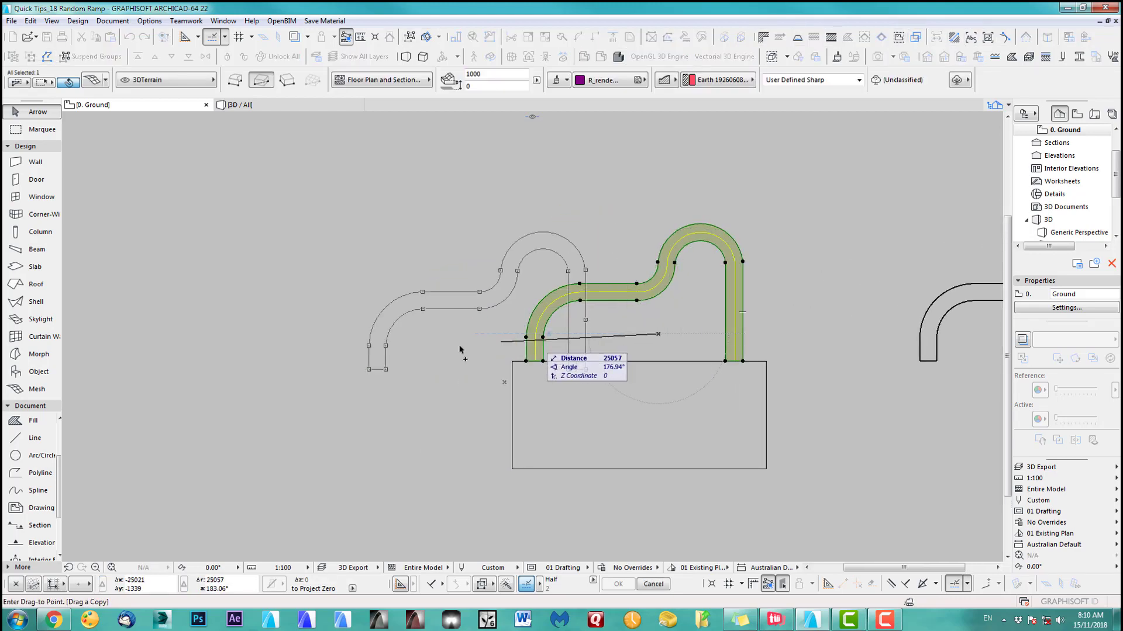
pyautogui.click(327, 334)
pyautogui.moveTo(353, 412); pyautogui.dragTo(474, 423, button='middle')
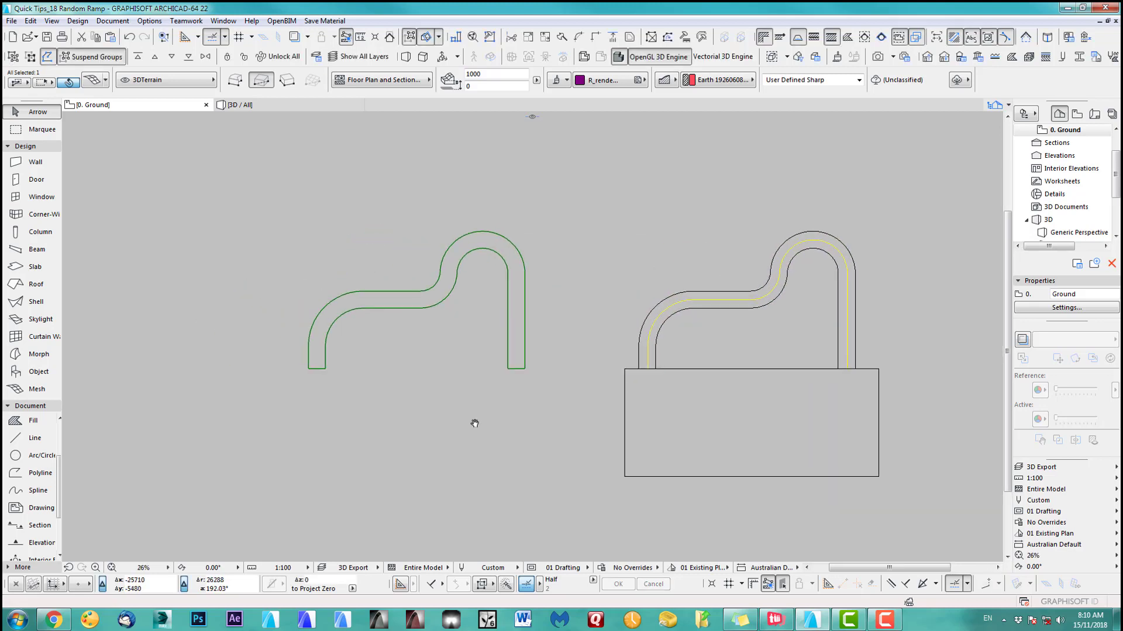
# Check which design extras are available for working with the copied ramp mesh.
pyautogui.scroll(2, 386, 325)
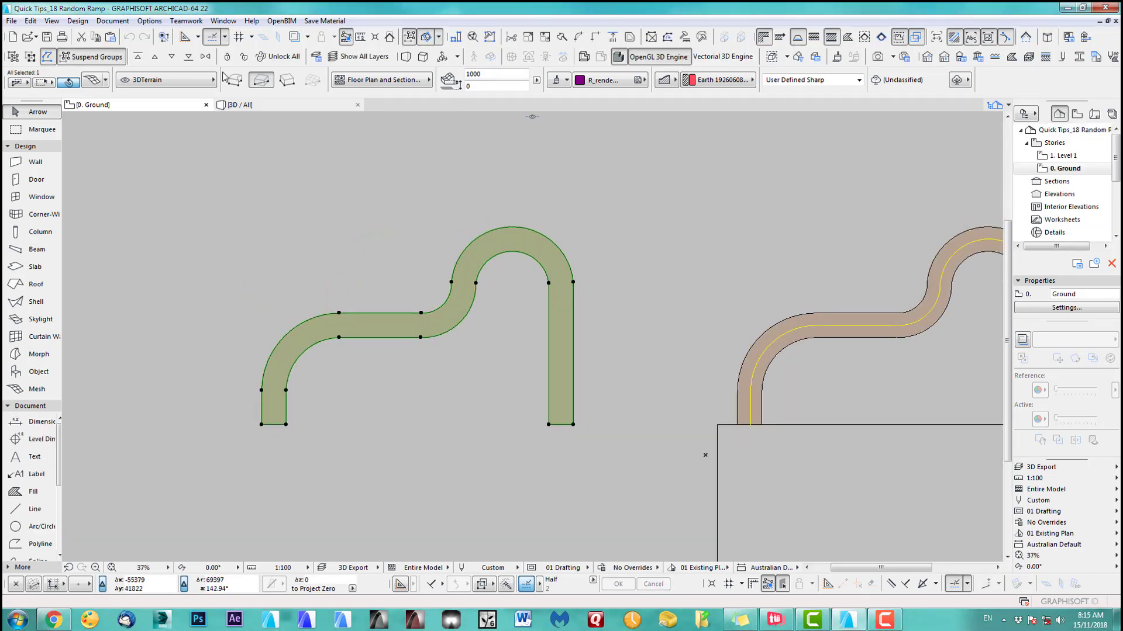
pyautogui.click(77, 21)
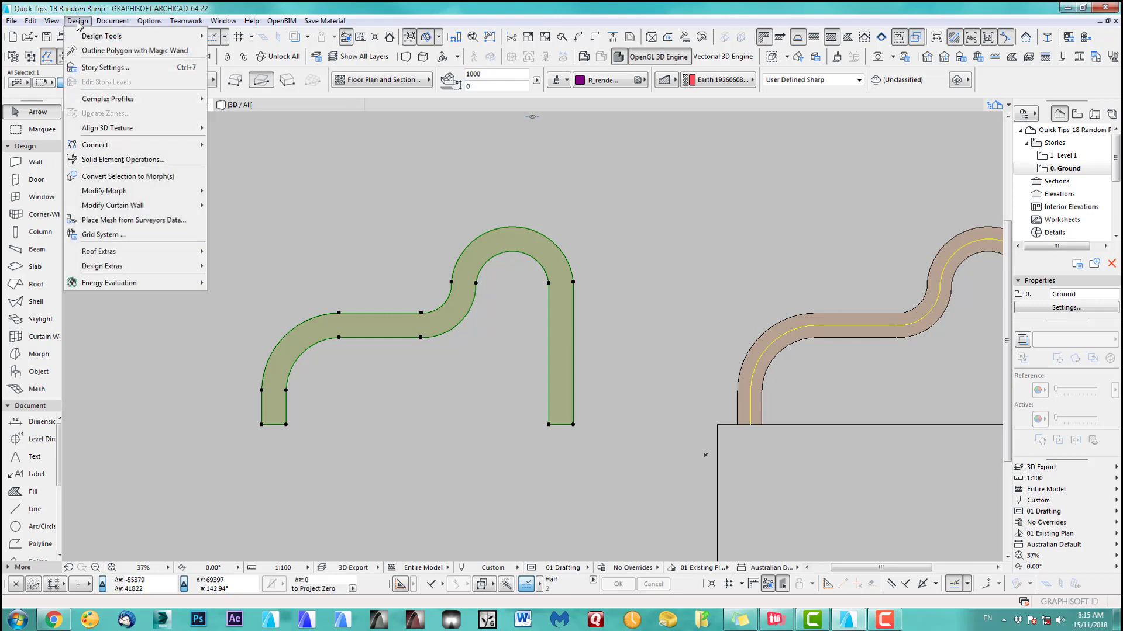
pyautogui.moveTo(108, 268)
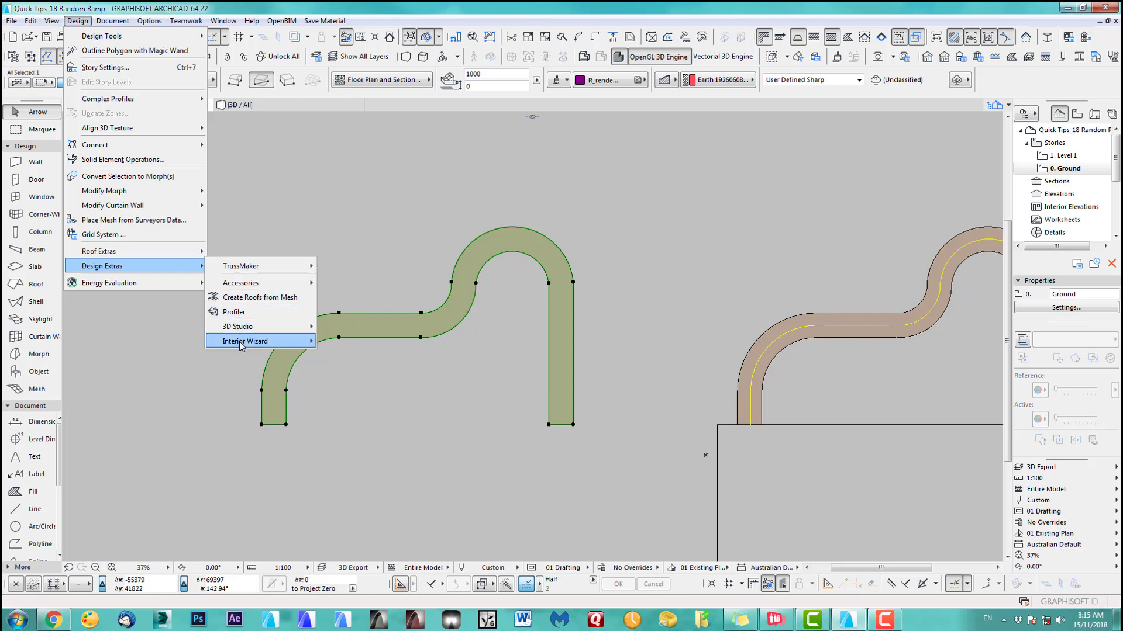
pyautogui.moveTo(238, 268)
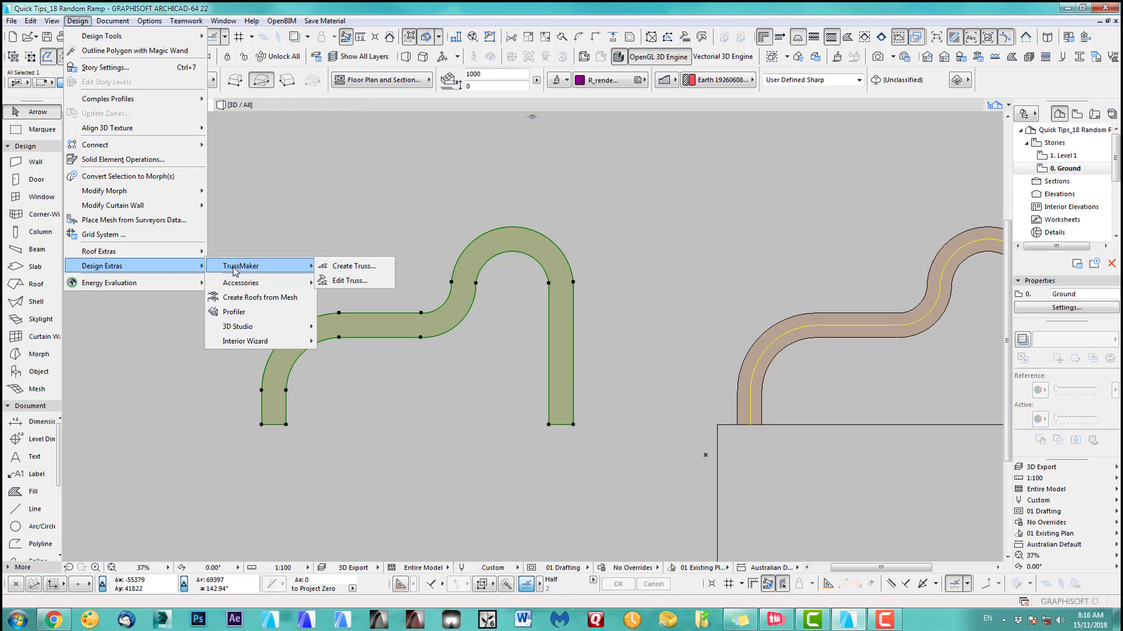
pyautogui.click(301, 218)
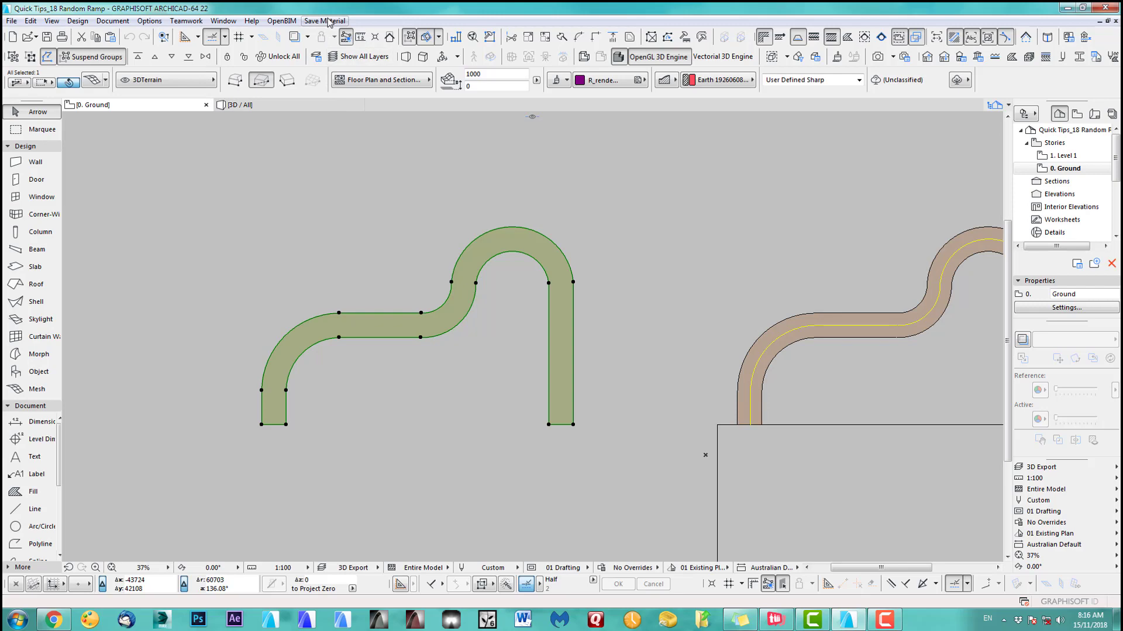
# Open the ARCHICAD downloads page in the web browser and find its Add-Ons section.
pyautogui.click(248, 22)
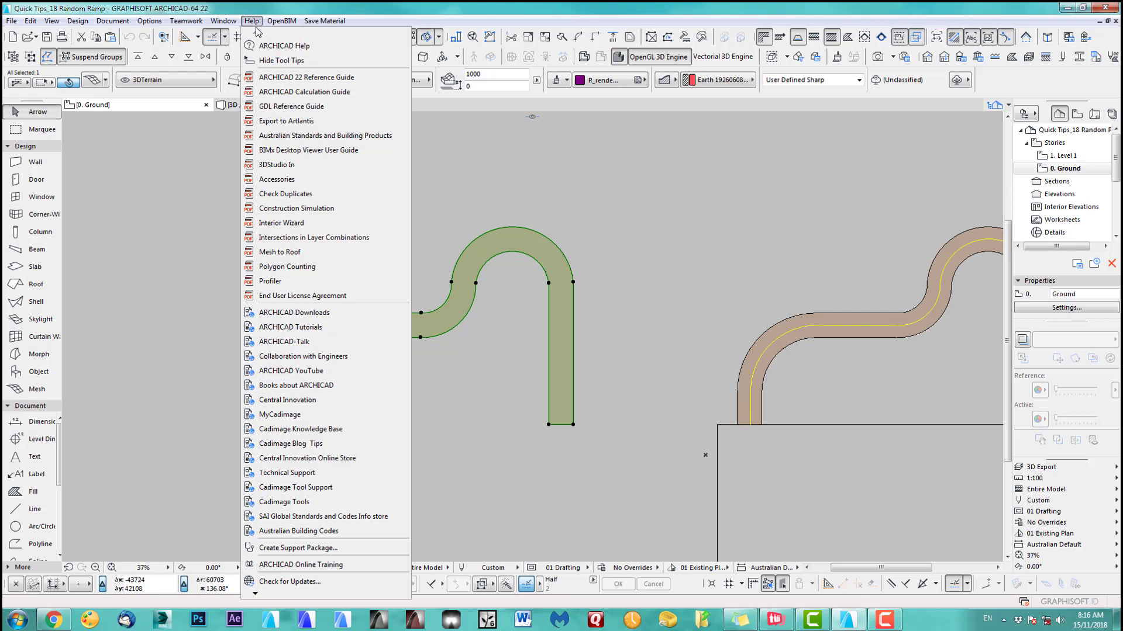
pyautogui.click(302, 314)
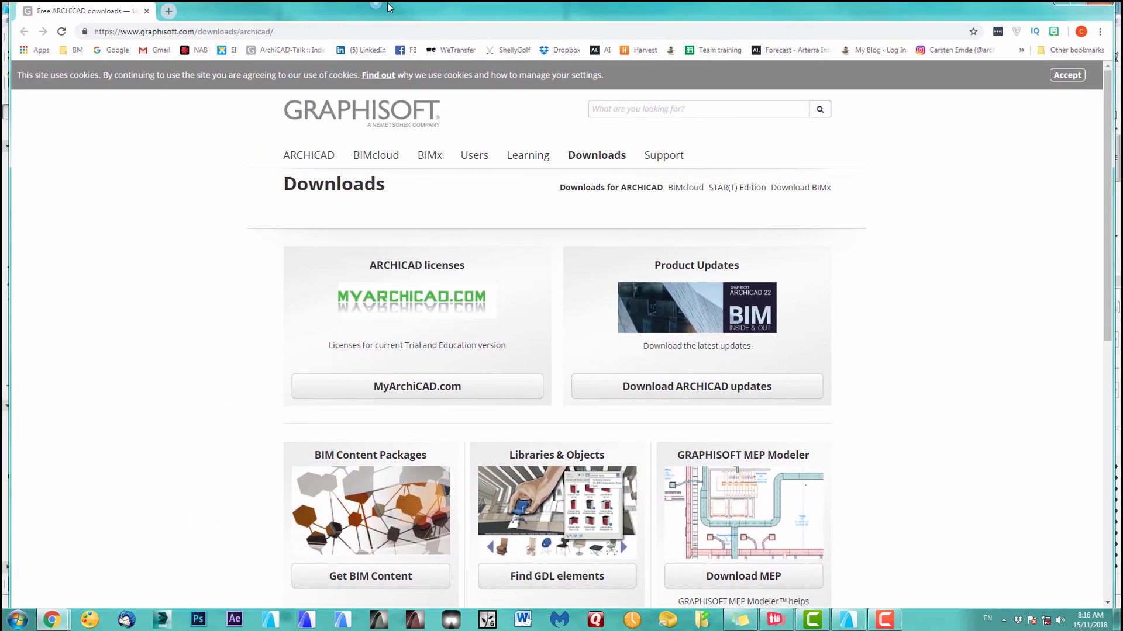
pyautogui.scroll(-8, 887, 294)
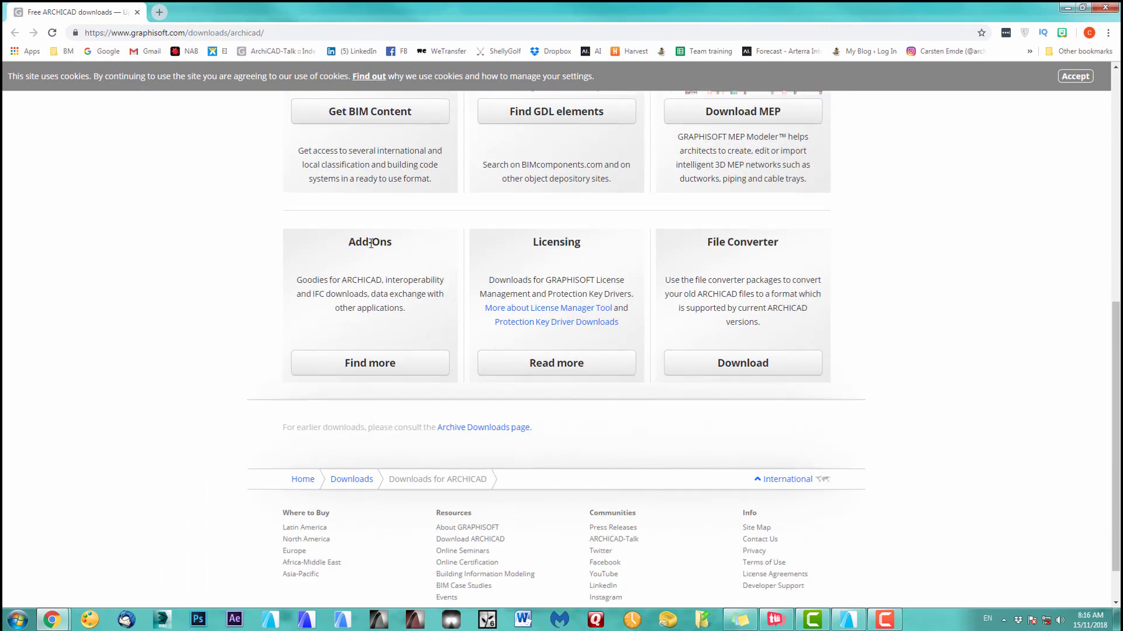
# Open the Goodies add-on download page for the Australian ARCHICAD version, then close the browser to return to ARCHICAD.
pyautogui.click(375, 369)
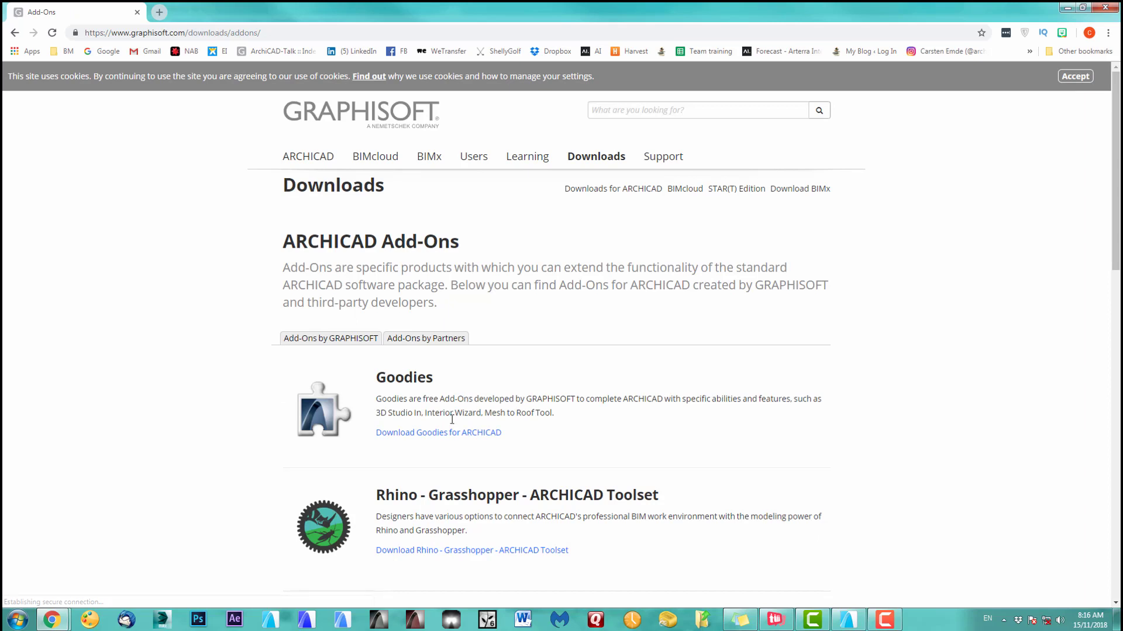
pyautogui.click(439, 433)
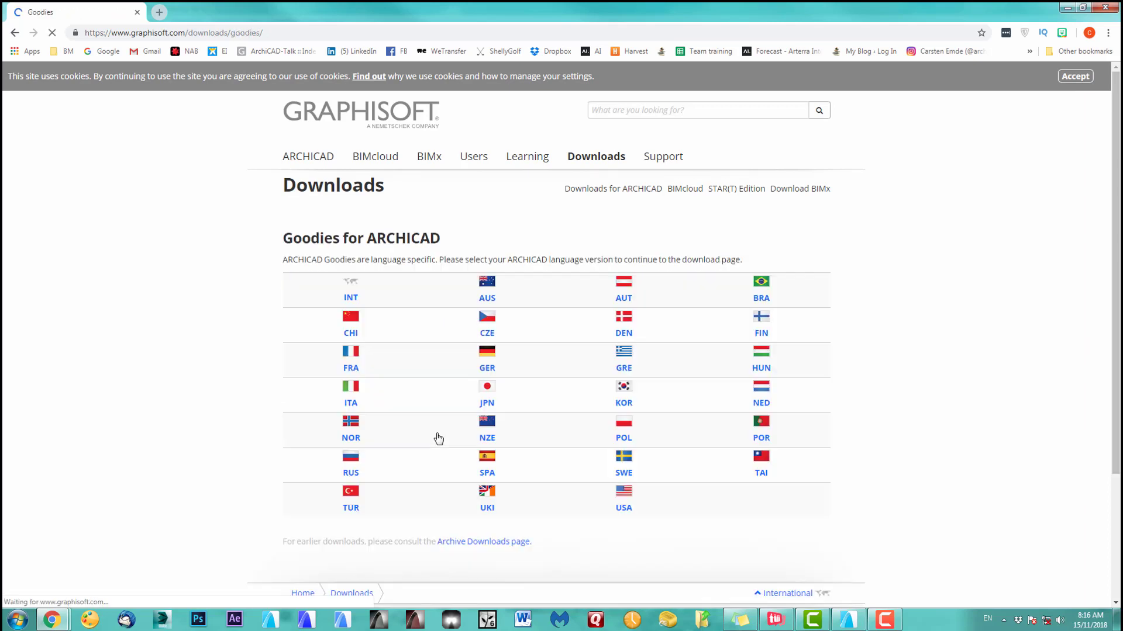
pyautogui.click(487, 289)
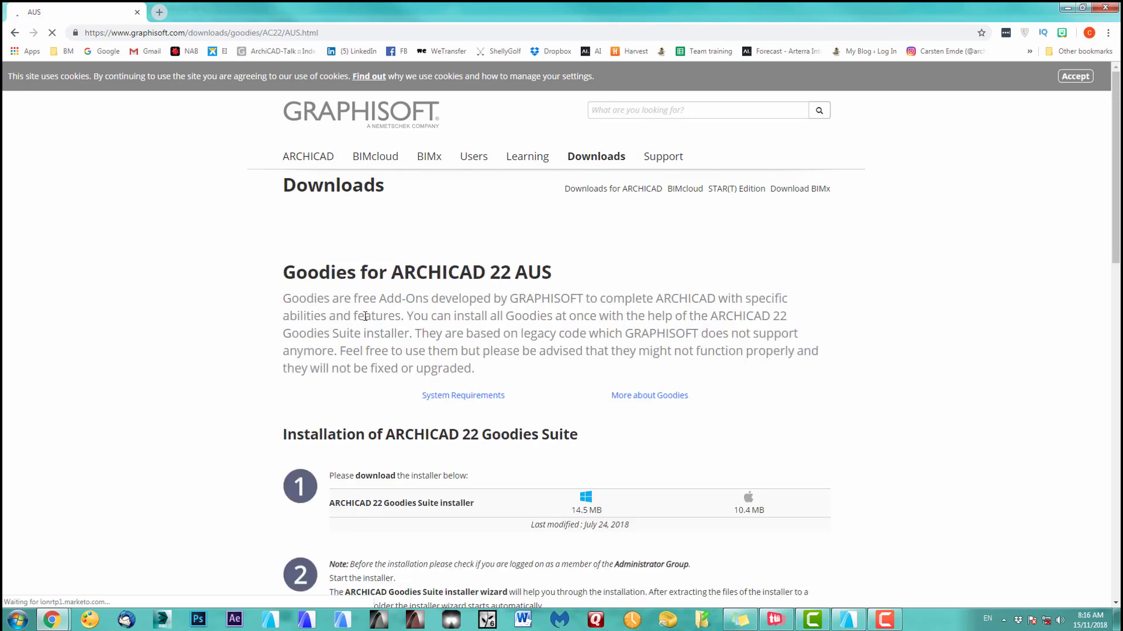
pyautogui.scroll(-1, 320, 242)
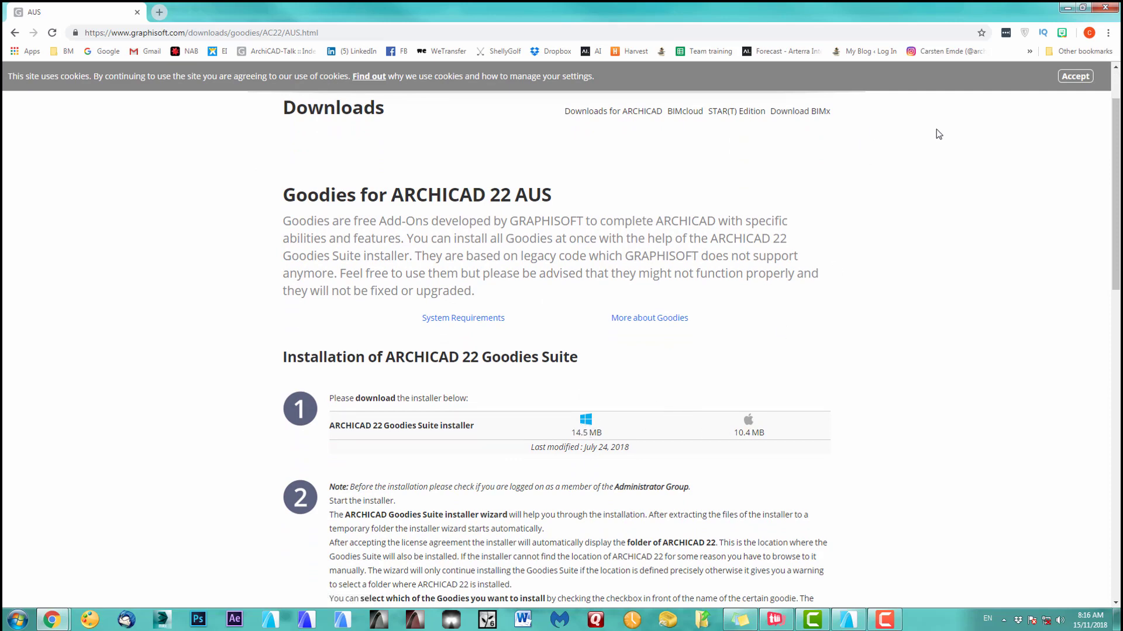
pyautogui.click(1105, 9)
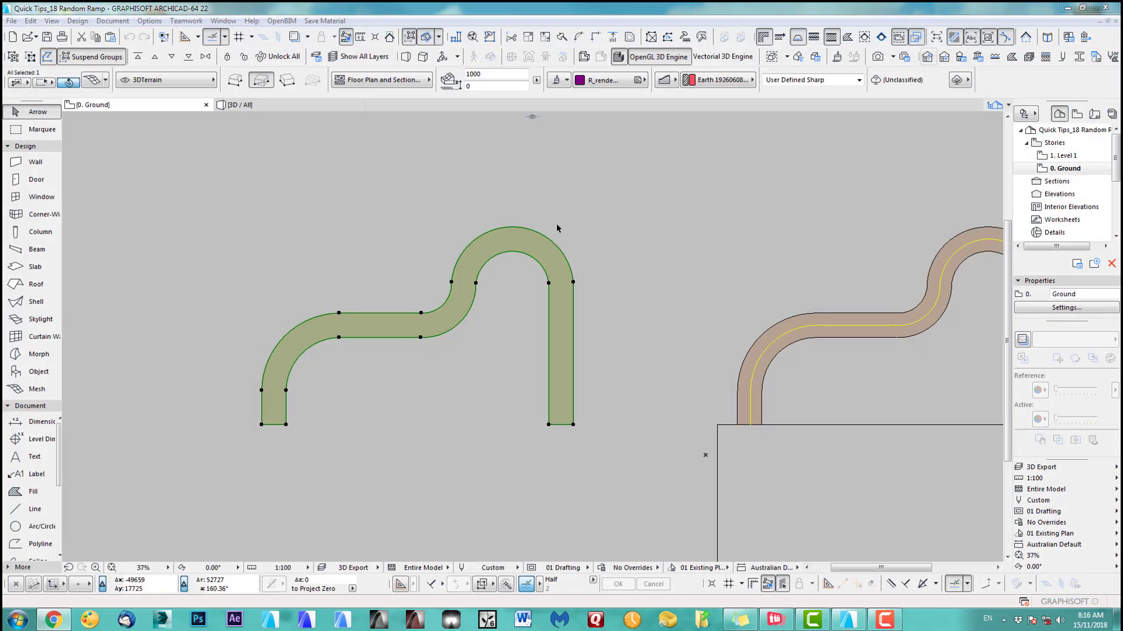
# Convert the selected ramp mesh copy with Create Roofs from Mesh and clear the selection.
pyautogui.click(77, 20)
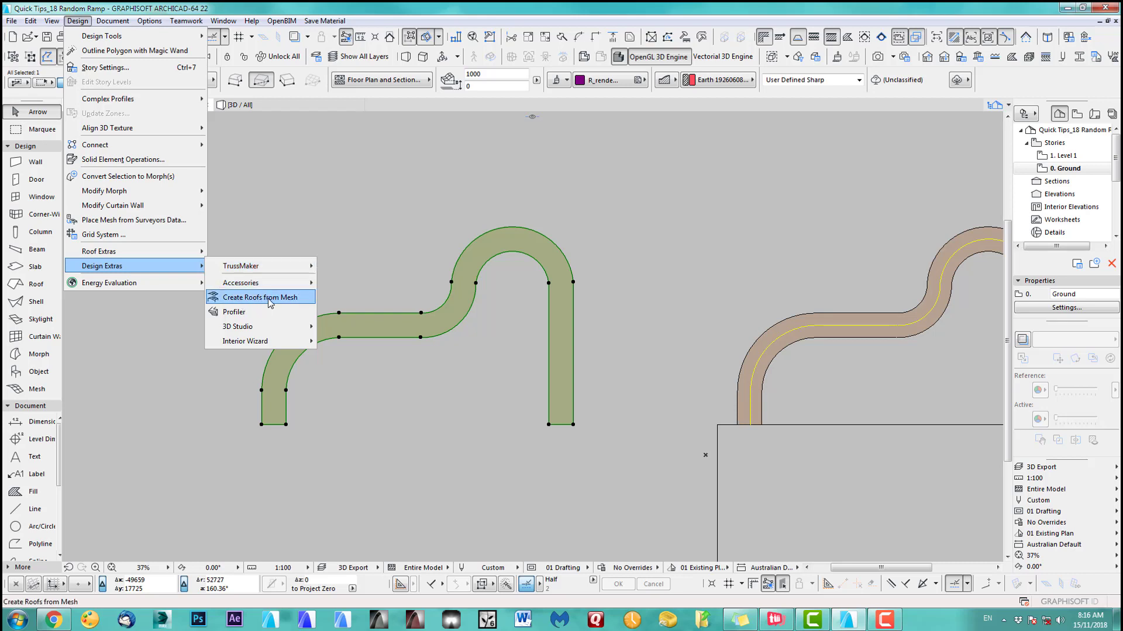
pyautogui.click(286, 300)
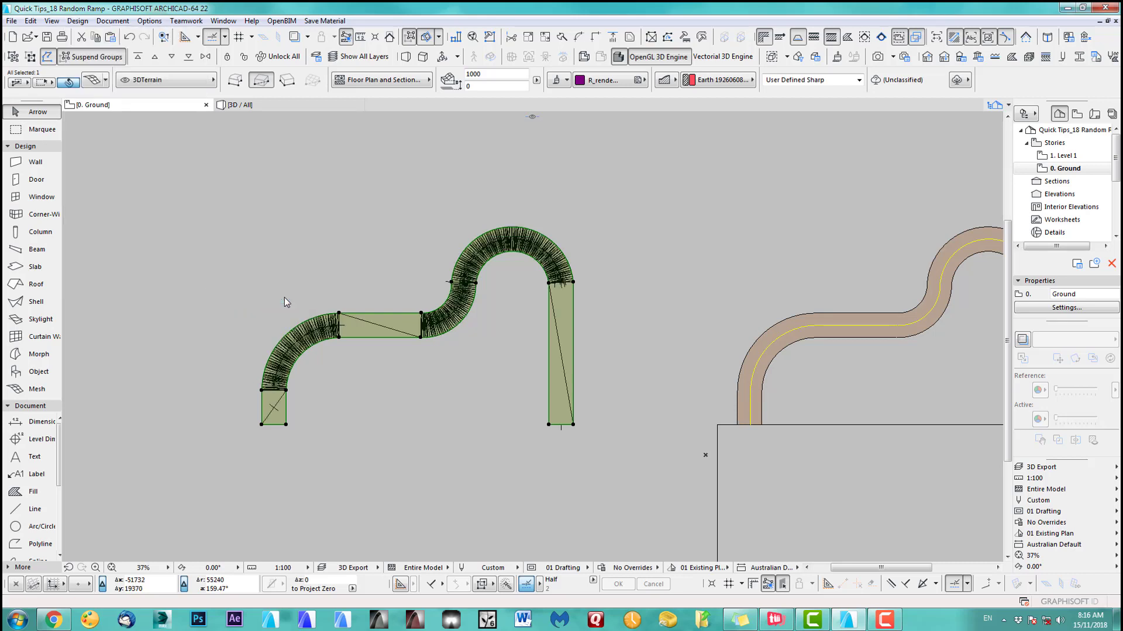
pyautogui.click(238, 210)
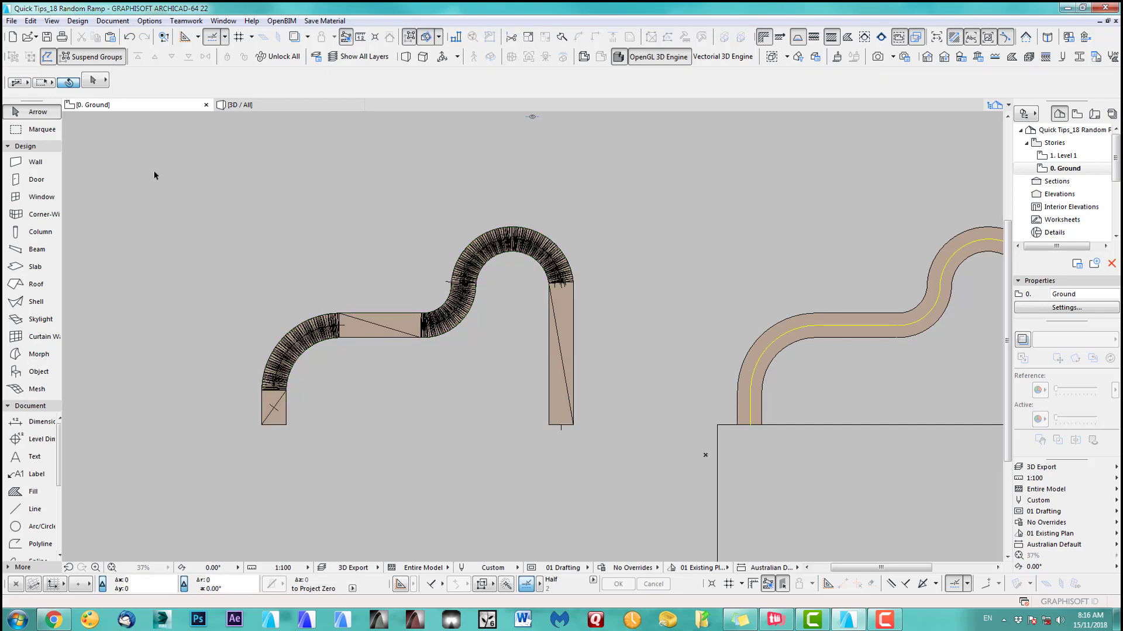
# Select the whole ramp copy with its new roof segments on the plan and show only that selection in 3D.
pyautogui.moveTo(156, 173); pyautogui.dragTo(621, 468)
pyautogui.press('F5')
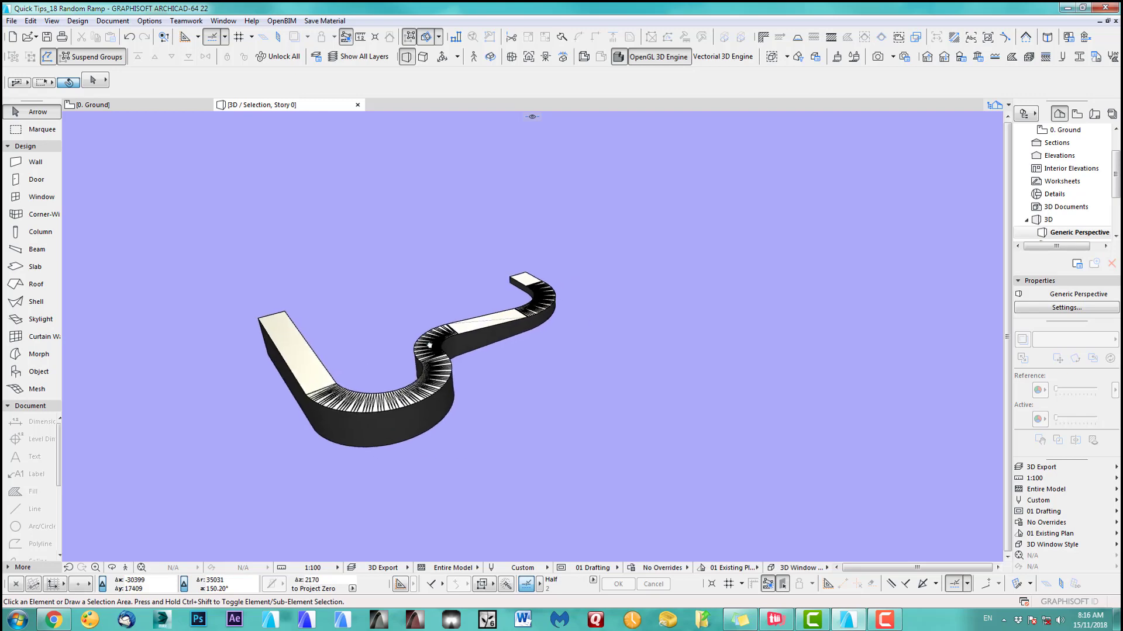
pyautogui.scroll(2, 497, 312)
pyautogui.moveTo(497, 311); pyautogui.dragTo(623, 228, button='middle')
pyautogui.scroll(2, 623, 229)
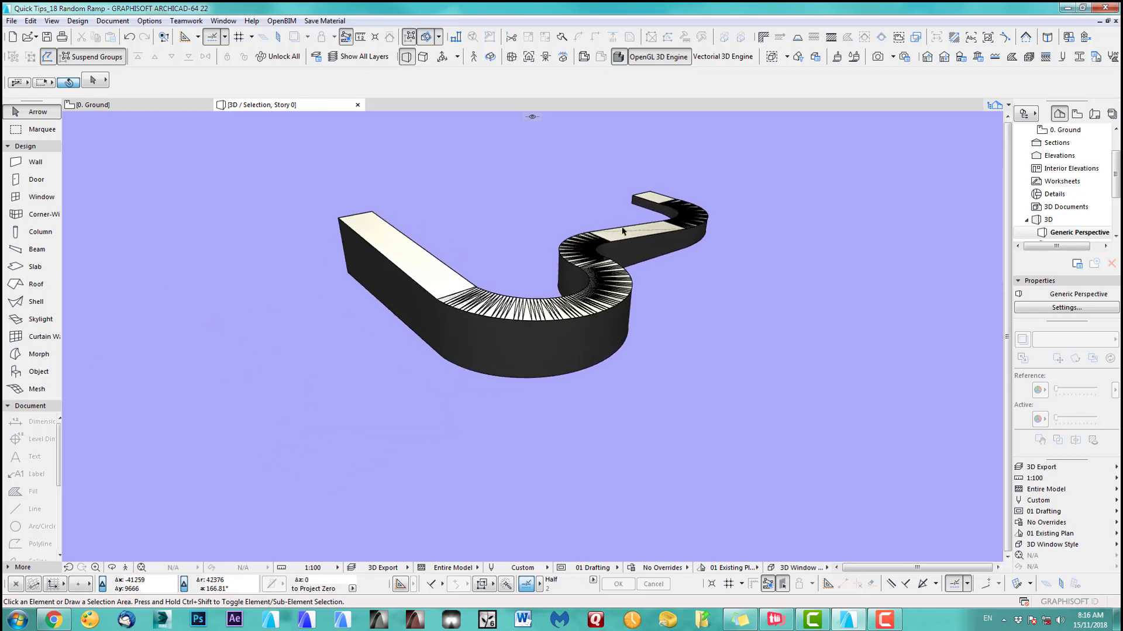
pyautogui.moveTo(714, 187); pyautogui.dragTo(689, 268, button='middle')
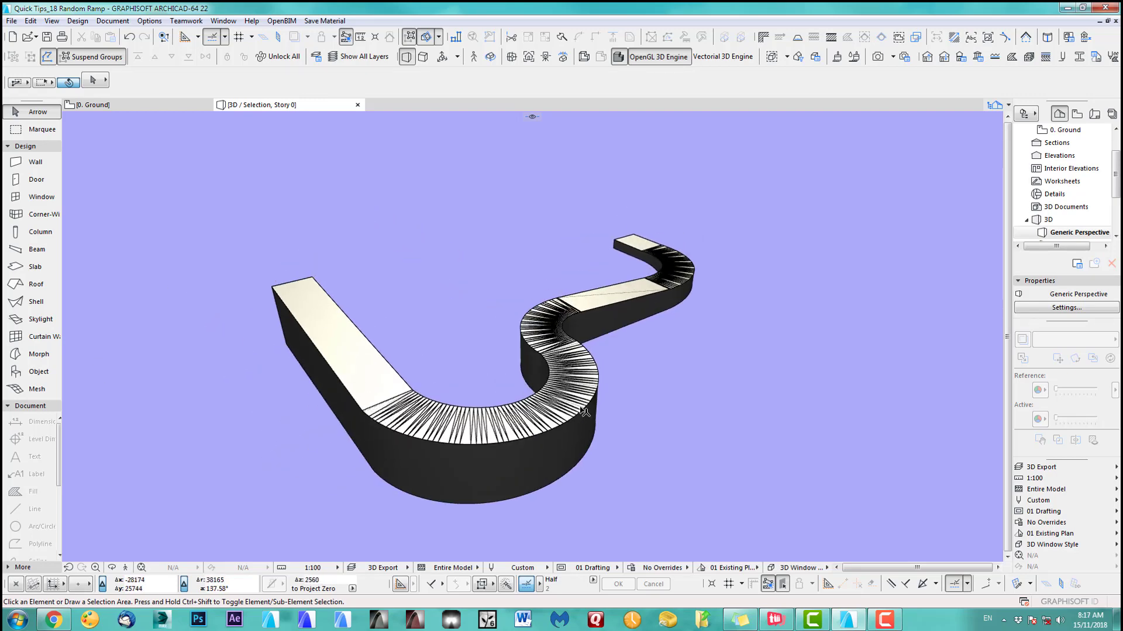
# Delete the solid mesh beneath the roof segments of the ramp copy.
pyautogui.click(449, 481)
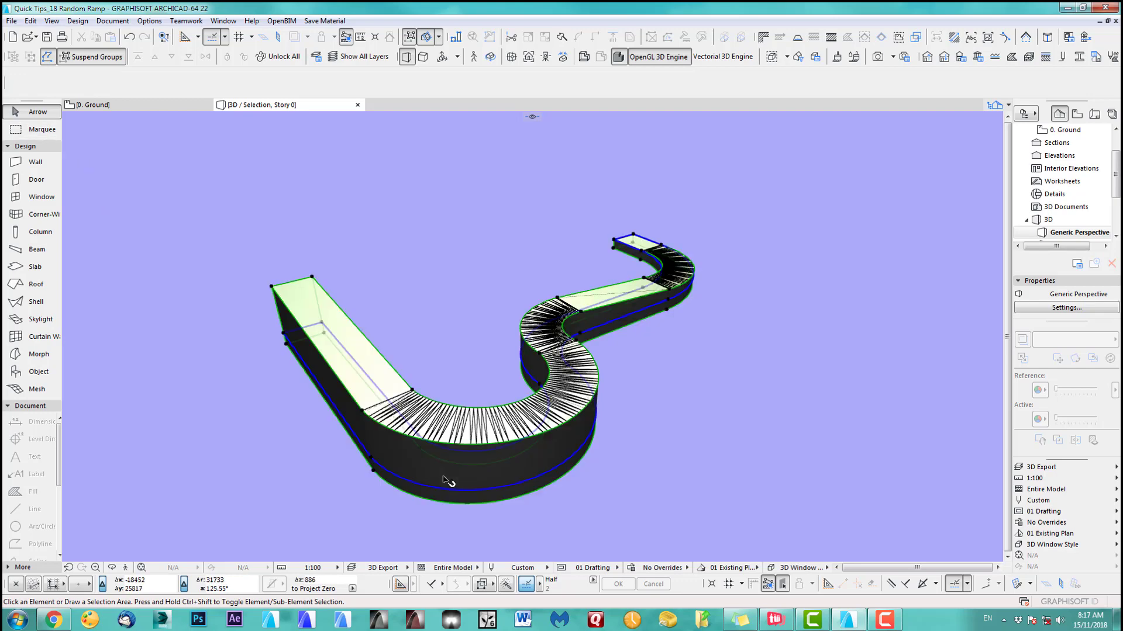
pyautogui.press('Delete')
pyautogui.moveTo(539, 427); pyautogui.dragTo(518, 393, button='middle')
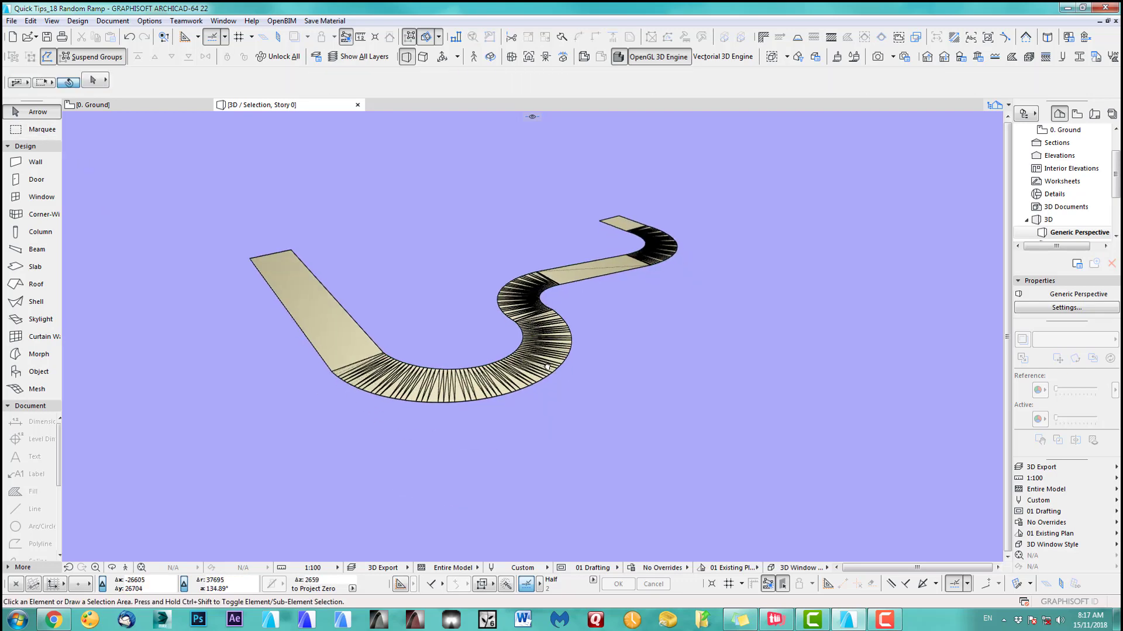
pyautogui.keyDown('shift'); pyautogui.moveTo(681, 321); pyautogui.dragTo(468, 293, button='middle'); pyautogui.keyUp('shift')
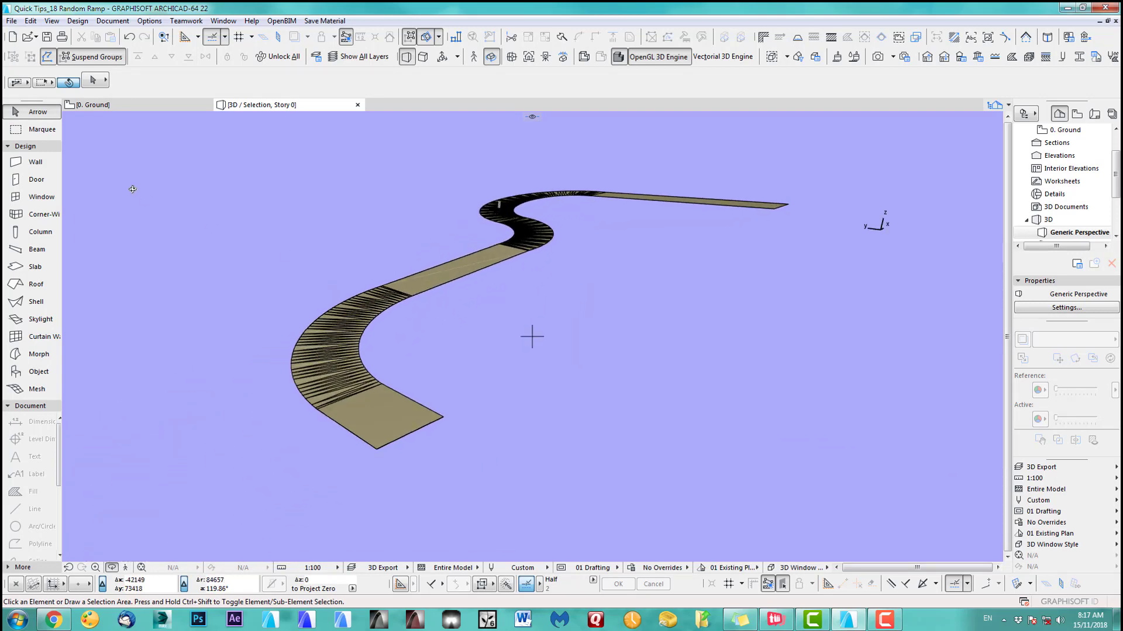
# Select all roof segments of the ramp and set their thickness to 200 mm.
pyautogui.click(34, 133)
pyautogui.click(31, 115)
pyautogui.moveTo(177, 131); pyautogui.dragTo(830, 491)
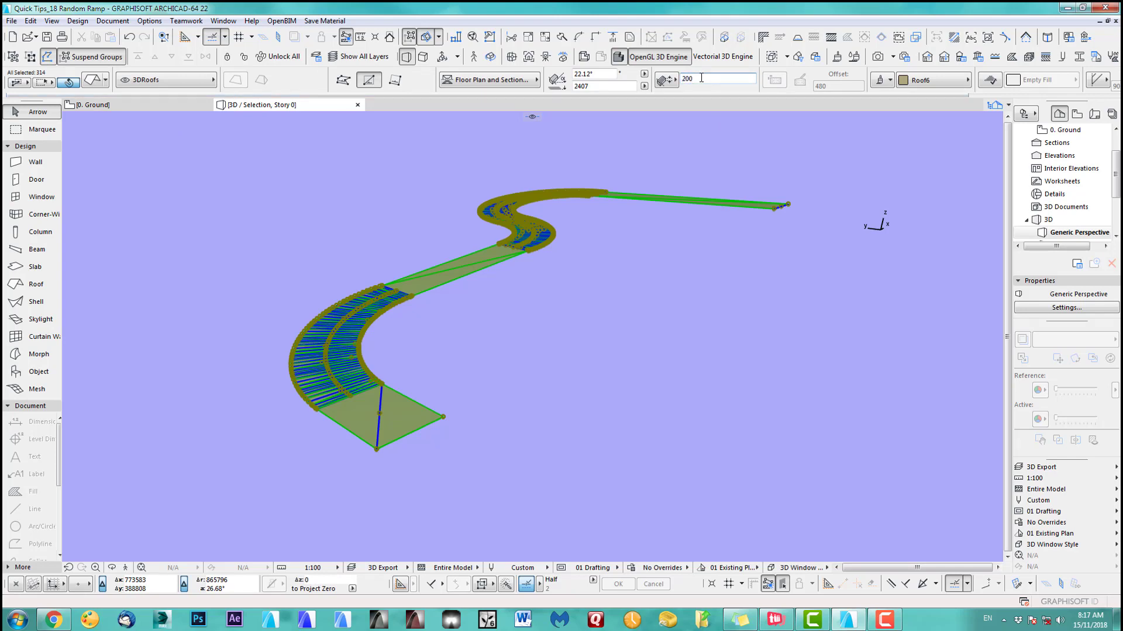
pyautogui.keyDown('shift'); pyautogui.moveTo(466, 441); pyautogui.dragTo(438, 379, button='middle'); pyautogui.keyUp('shift')
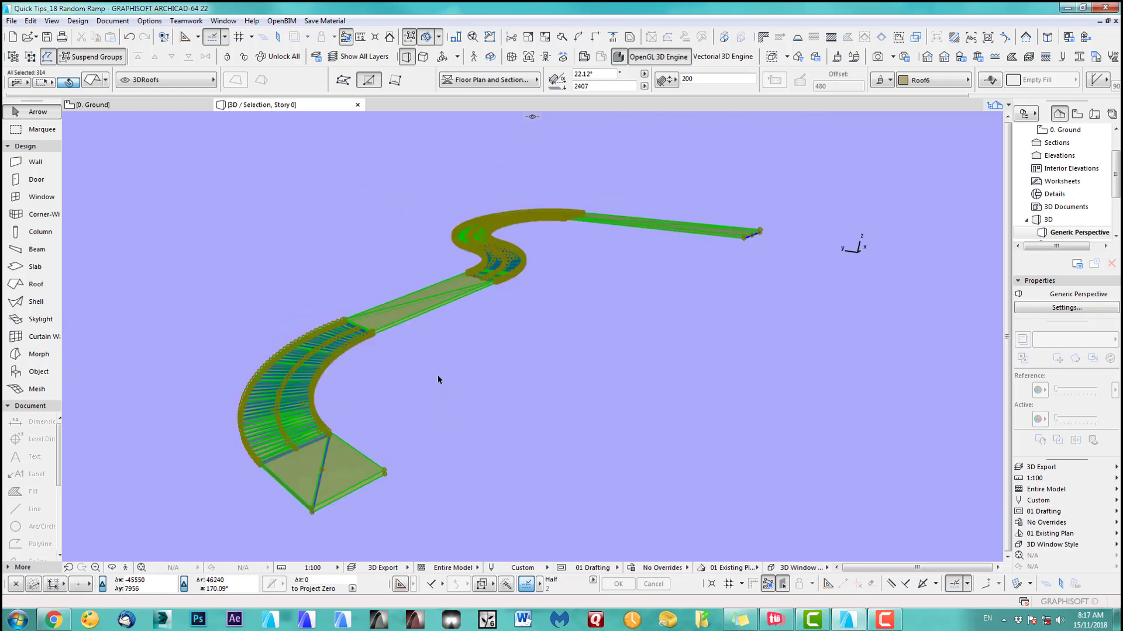
# On the ground floor plan, move all roof segments by their lower-left corner onto the matching corner of the original ramp at the slab edge.
pyautogui.press('F2')
pyautogui.press('Escape')
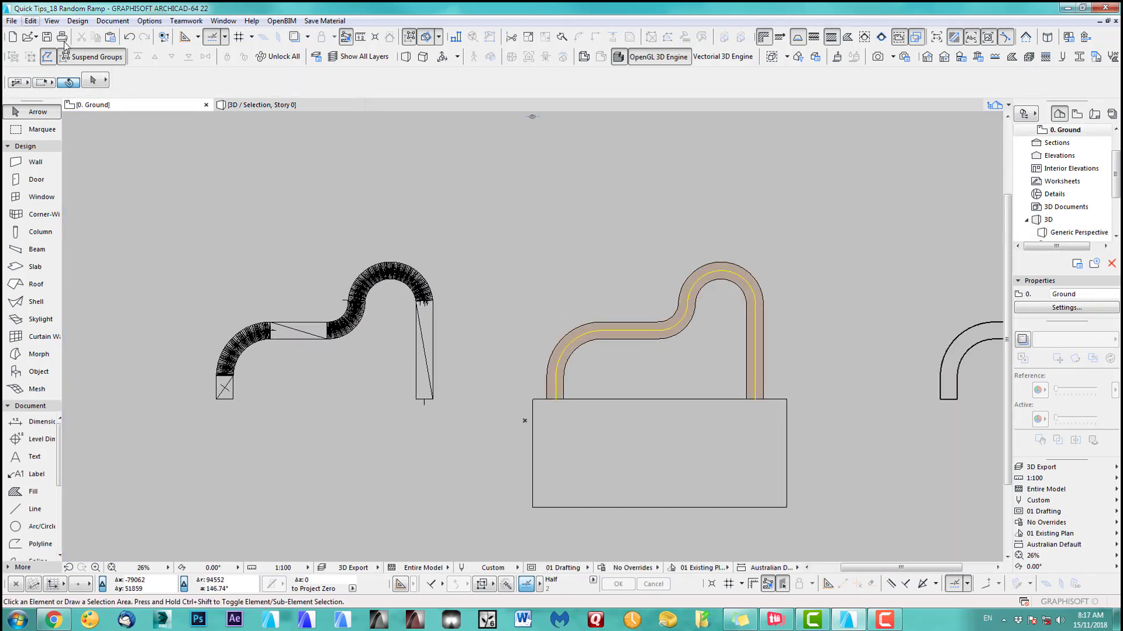
pyautogui.click(216, 400)
pyautogui.hotkey('ctrl', 'd')
pyautogui.click(216, 400)
pyautogui.scroll(5, 527, 393)
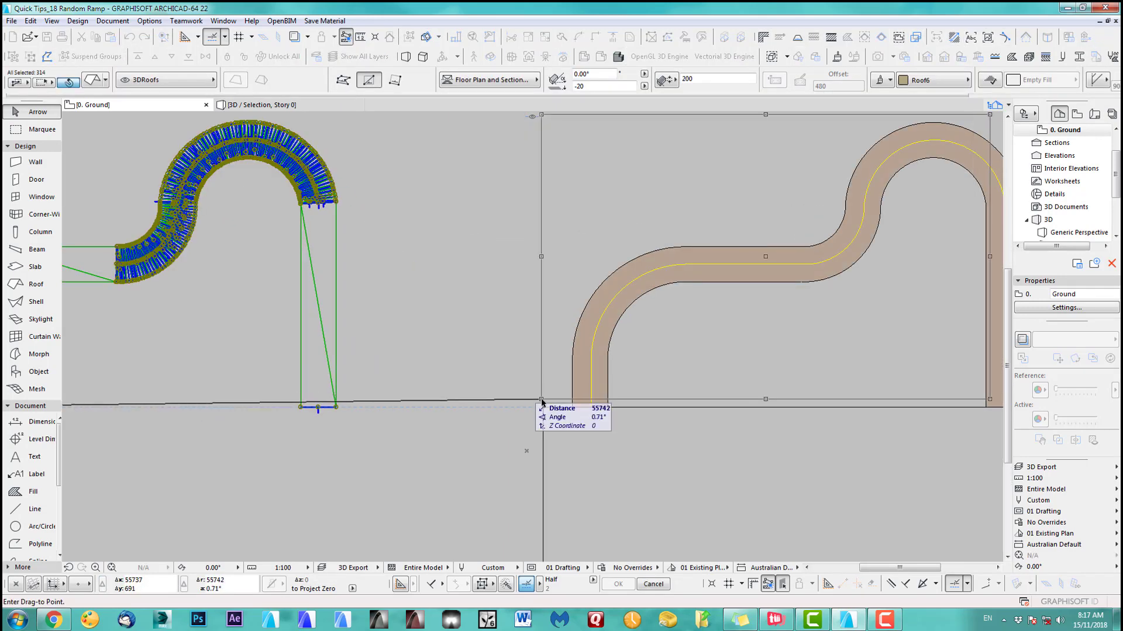
pyautogui.click(572, 408)
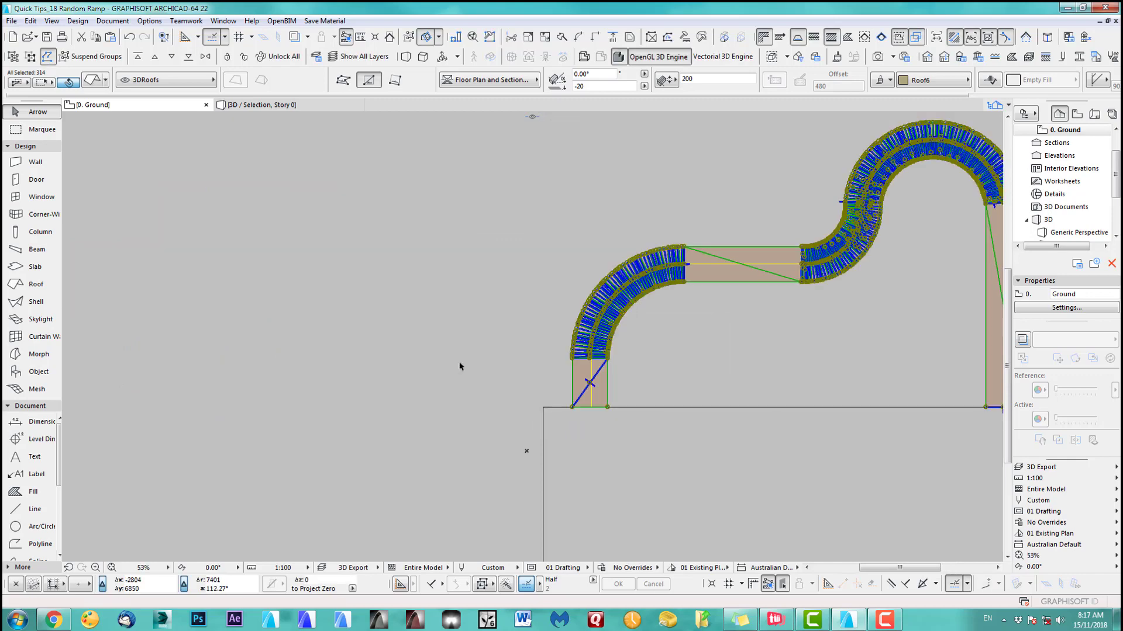
pyautogui.scroll(-5, 374, 362)
pyautogui.click(363, 320)
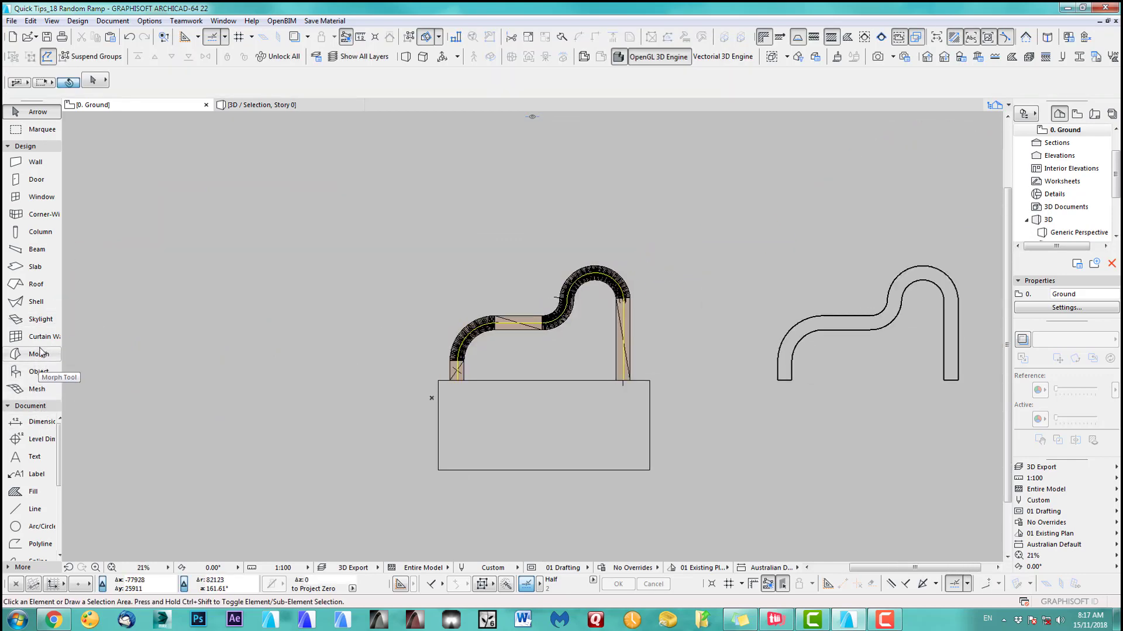
# Select the original ramp mesh beneath the roofs and move it horizontally to the left, clear of the slabs.
pyautogui.click(36, 390)
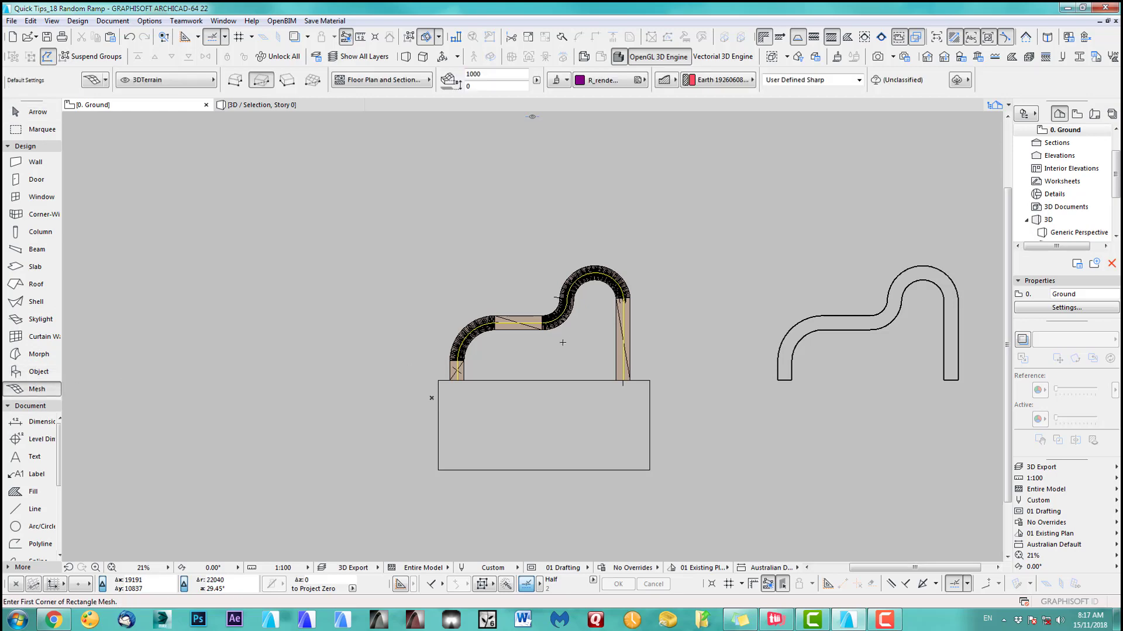
pyautogui.scroll(4, 562, 342)
pyautogui.hotkey('ctrl', 'a')
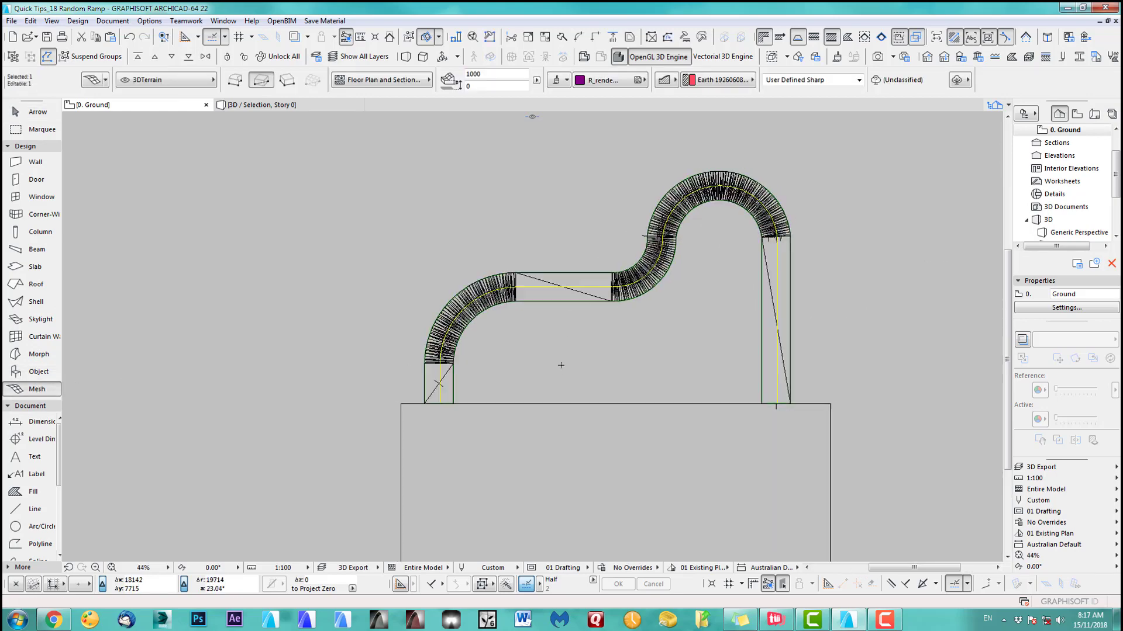
pyautogui.scroll(-3, 562, 366)
pyautogui.moveTo(605, 363); pyautogui.dragTo(700, 356, button='middle')
pyautogui.hotkey('ctrl', 'd')
pyautogui.click(684, 353)
pyautogui.click(399, 354)
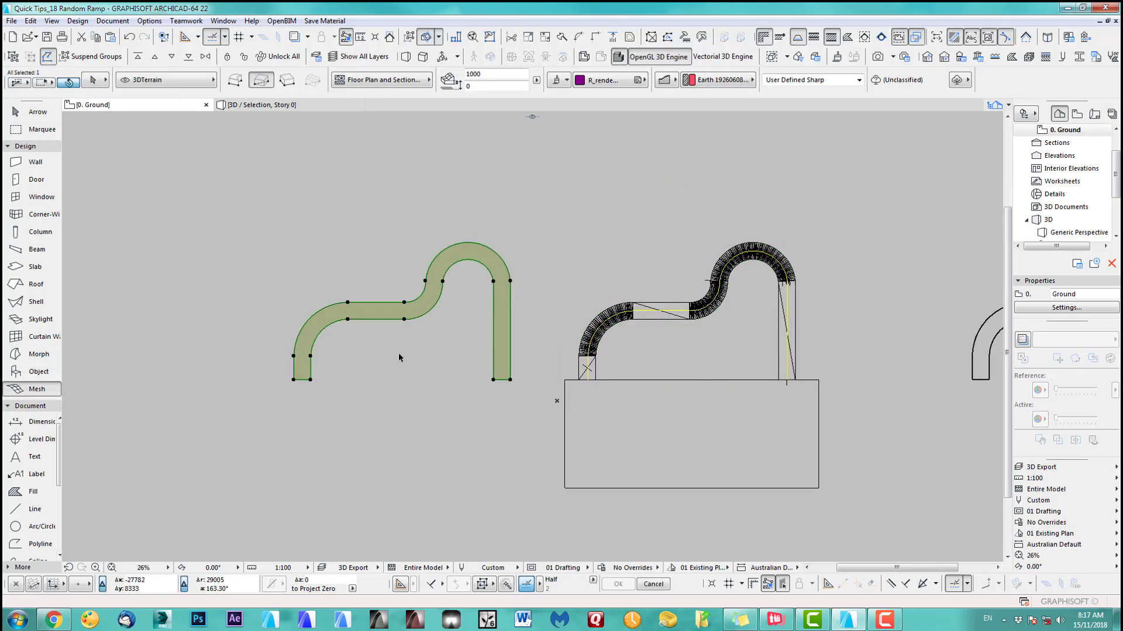
pyautogui.press('Escape')
# Enclose the roof ramp and slabs in an all-stories marquee and show the enclosed elements in 3D.
pyautogui.click(36, 129)
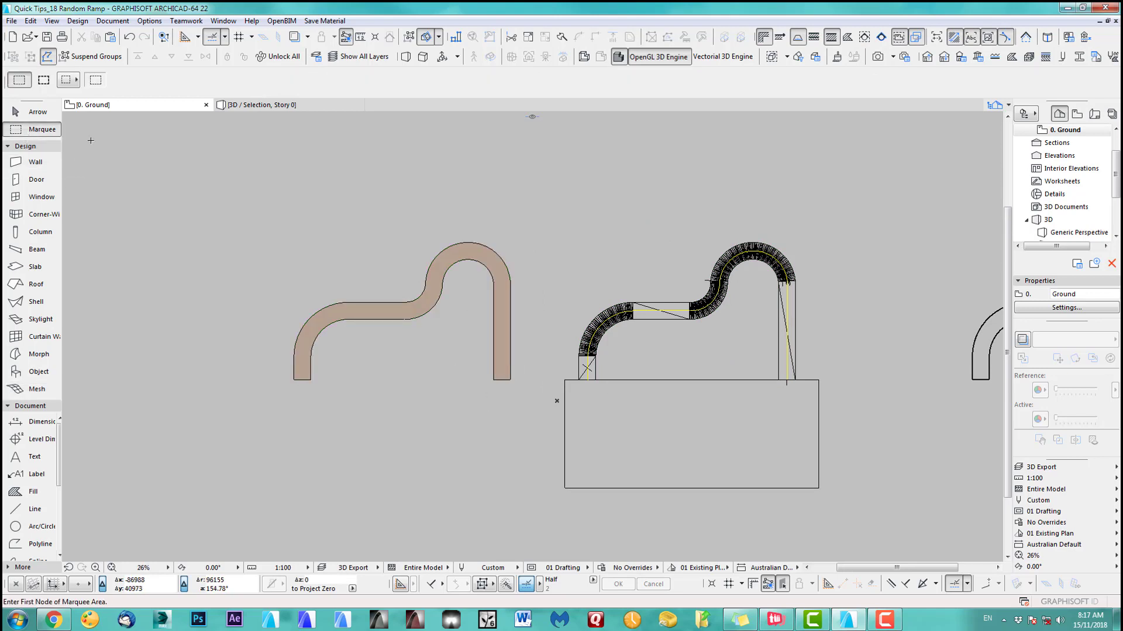
pyautogui.click(512, 142)
pyautogui.click(843, 521)
pyautogui.click(64, 83)
pyautogui.click(45, 80)
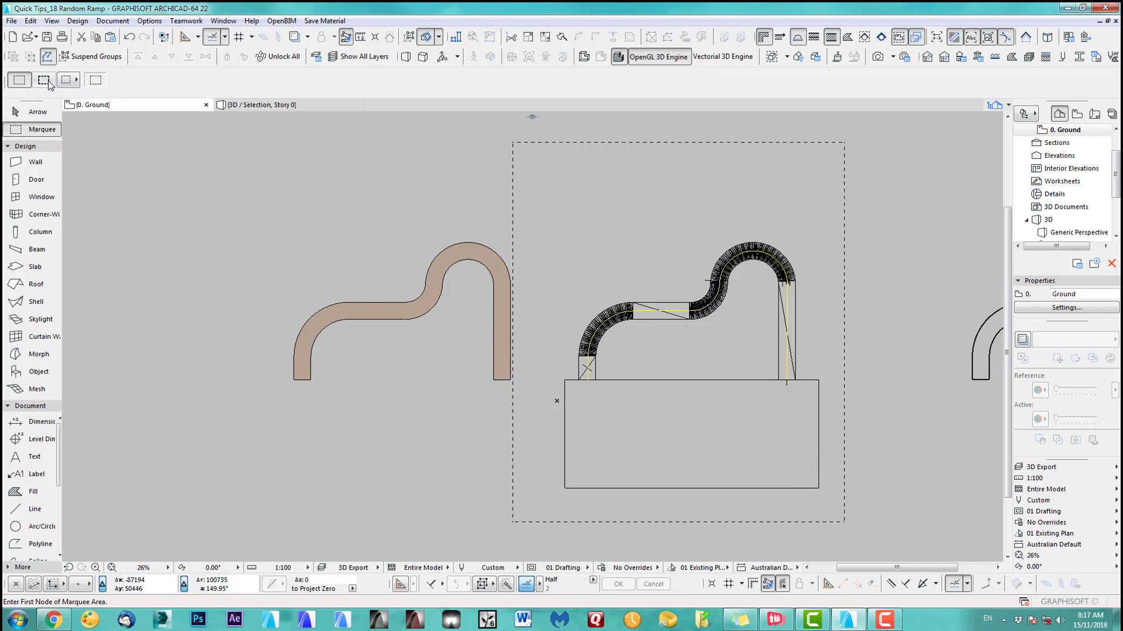
pyautogui.press('F5')
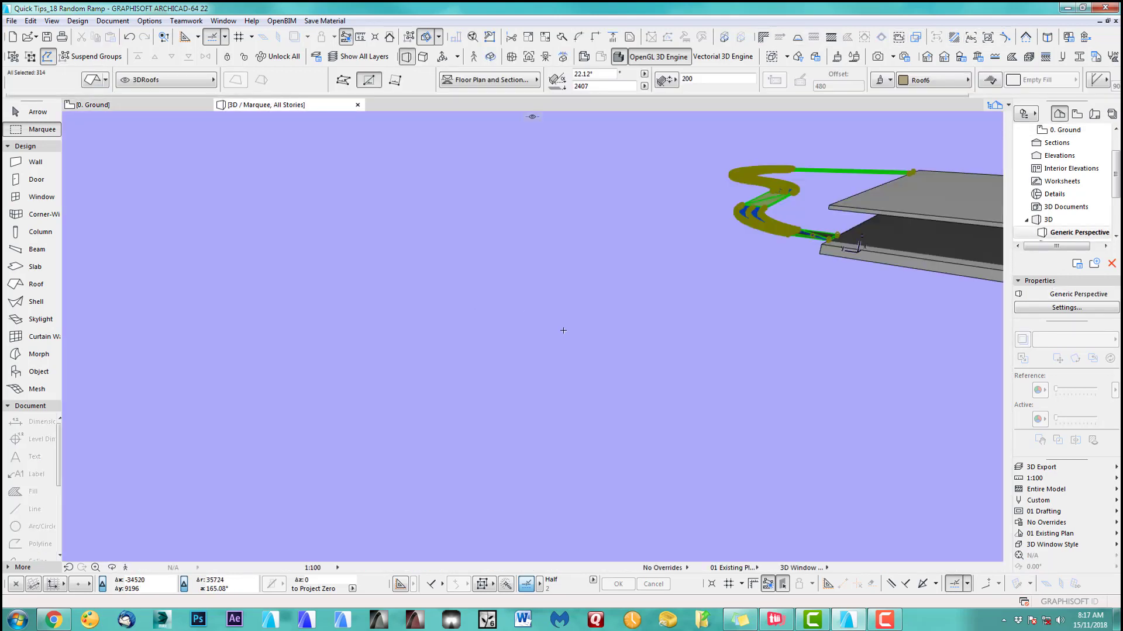
pyautogui.moveTo(742, 301); pyautogui.dragTo(526, 363, button='middle')
pyautogui.press('o')
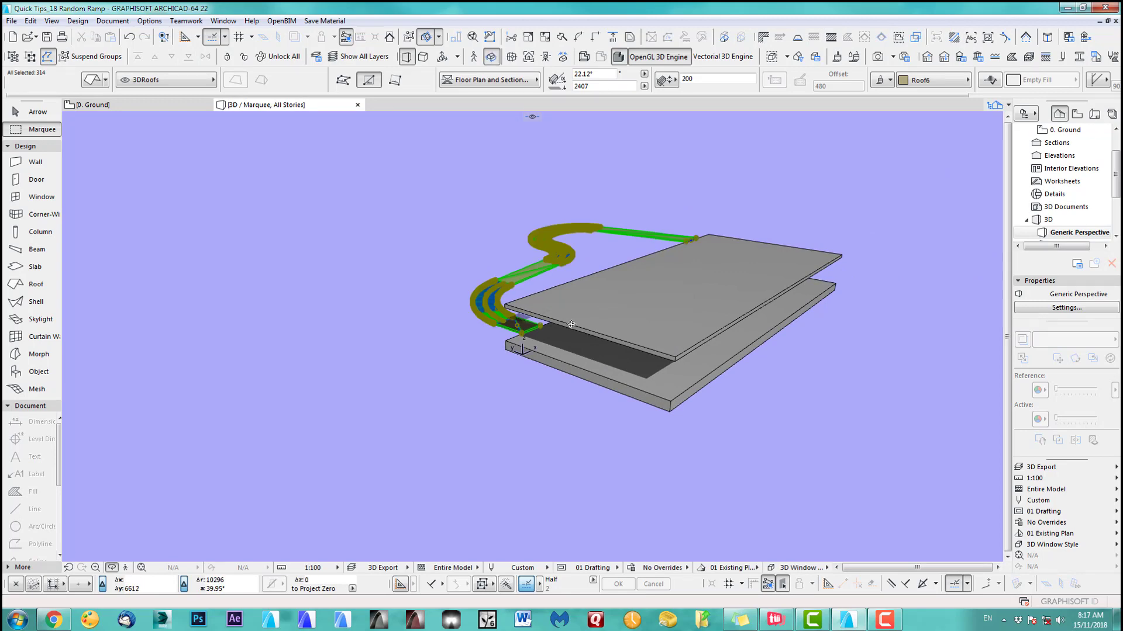
pyautogui.moveTo(486, 265); pyautogui.dragTo(712, 267)
pyautogui.scroll(10, 661, 254)
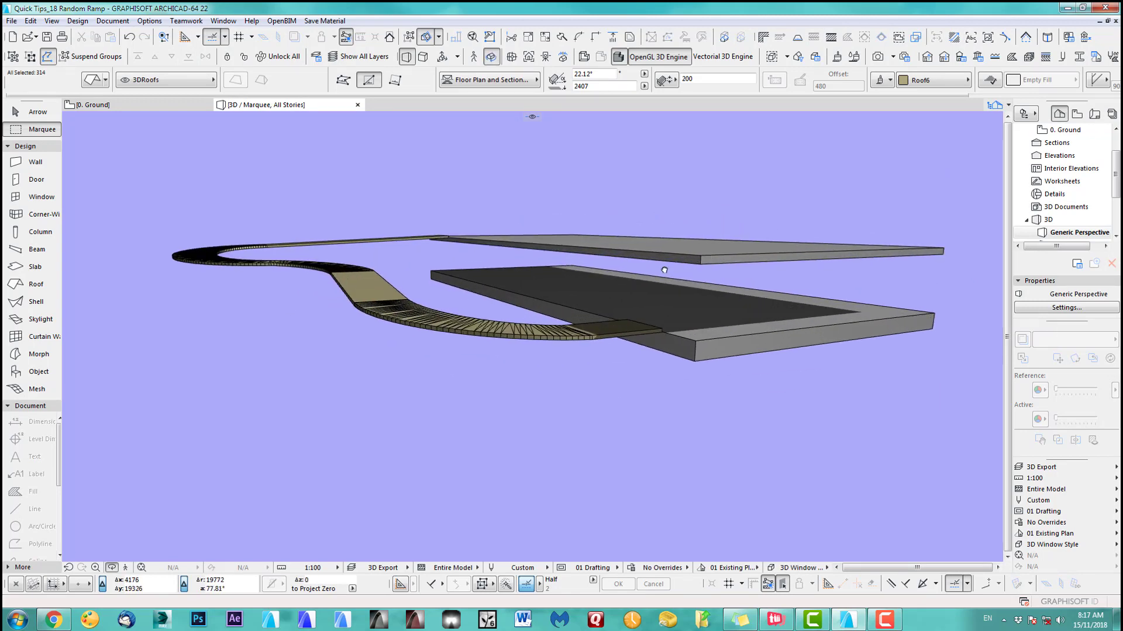
# Lower all roof segments vertically to align the ramp's lower end with the lower slab's top corner, and inspect the upper slab connection.
pyautogui.press('Escape')
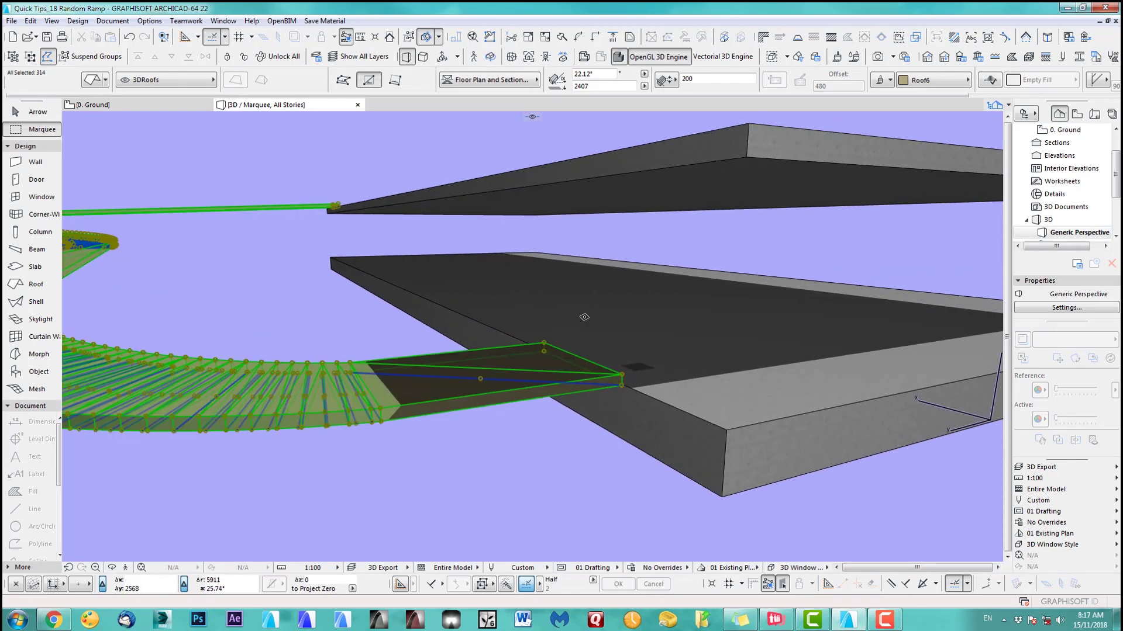
pyautogui.click(35, 112)
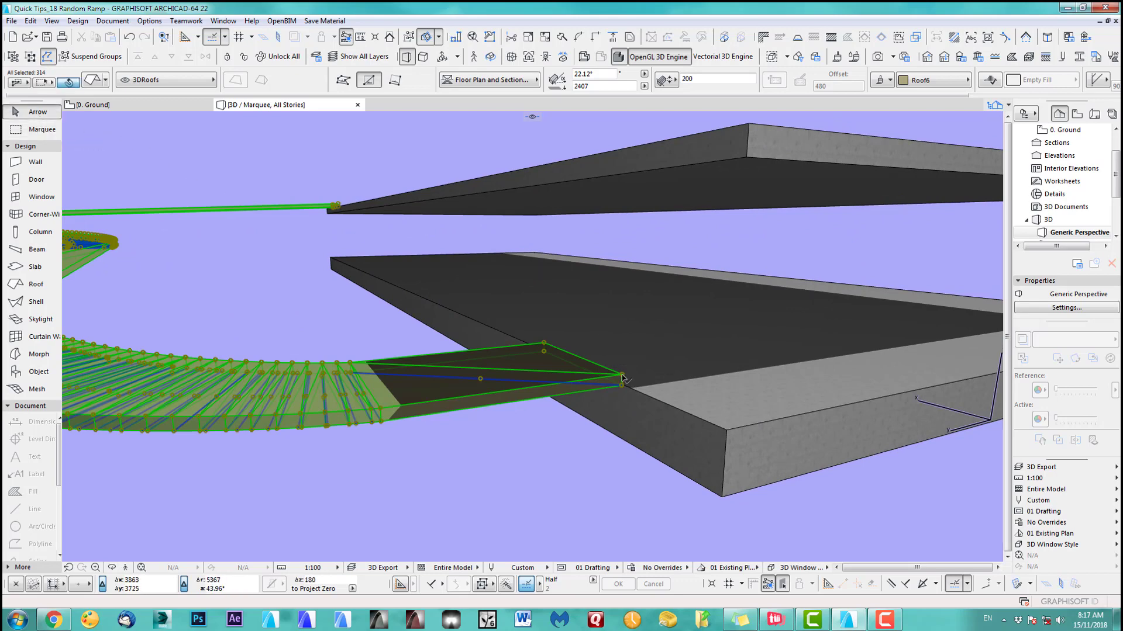
pyautogui.click(622, 377)
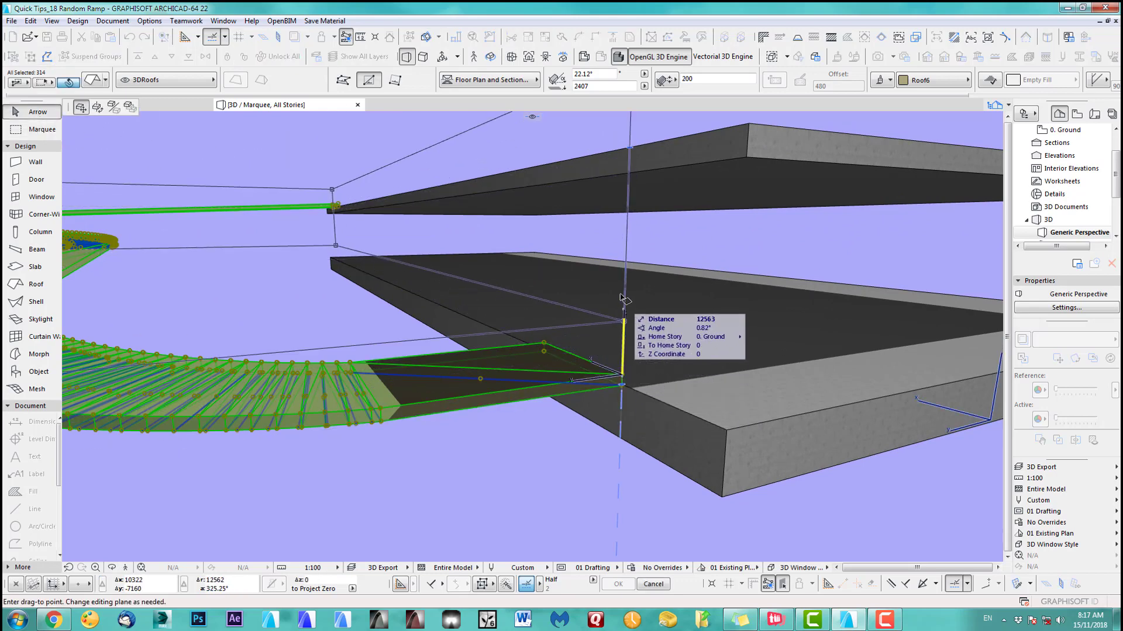
pyautogui.click(726, 431)
pyautogui.keyDown('shift'); pyautogui.moveTo(468, 263); pyautogui.dragTo(638, 521, button='middle'); pyautogui.keyUp('shift')
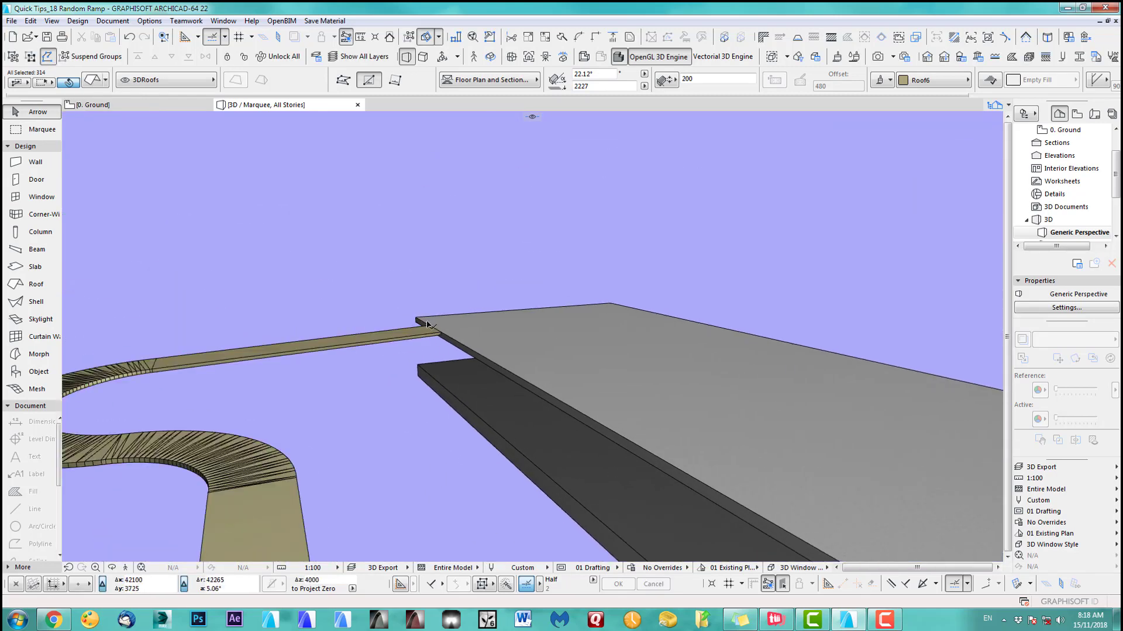
pyautogui.keyDown('shift'); pyautogui.moveTo(428, 325); pyautogui.dragTo(492, 301, button='middle'); pyautogui.keyUp('shift')
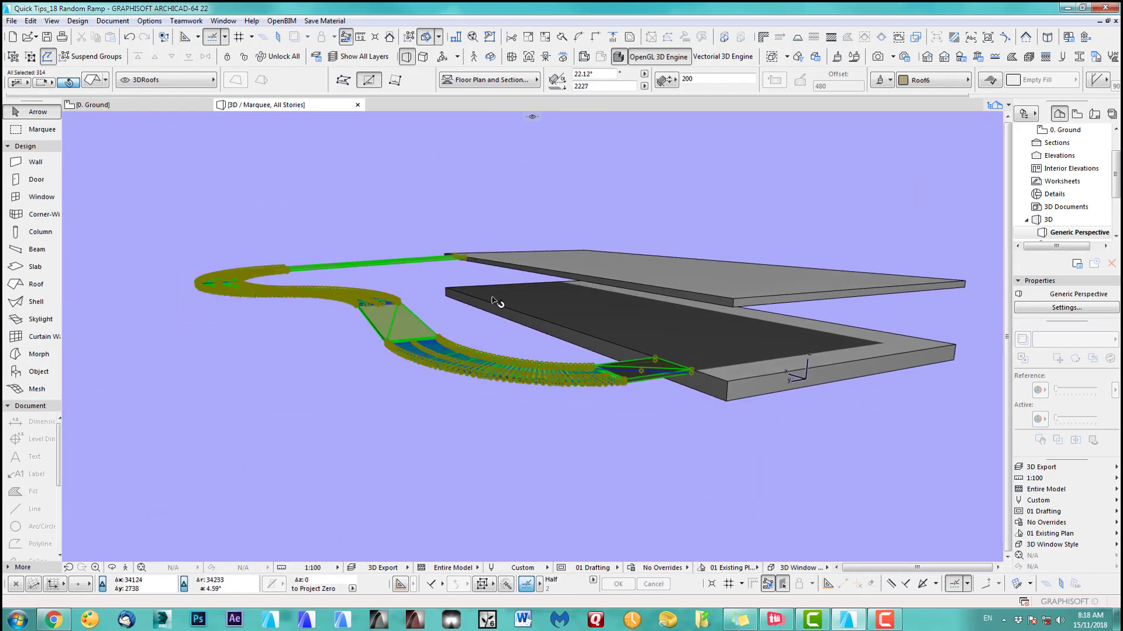
pyautogui.click(431, 223)
pyautogui.keyDown('shift'); pyautogui.moveTo(521, 440); pyautogui.dragTo(522, 440, button='middle'); pyautogui.keyUp('shift')
pyautogui.keyDown('shift'); pyautogui.moveTo(338, 329); pyautogui.dragTo(515, 363, button='middle'); pyautogui.keyUp('shift')
# Return to the ground floor plan and select the original ramp mesh beside the slab area.
pyautogui.press('F2')
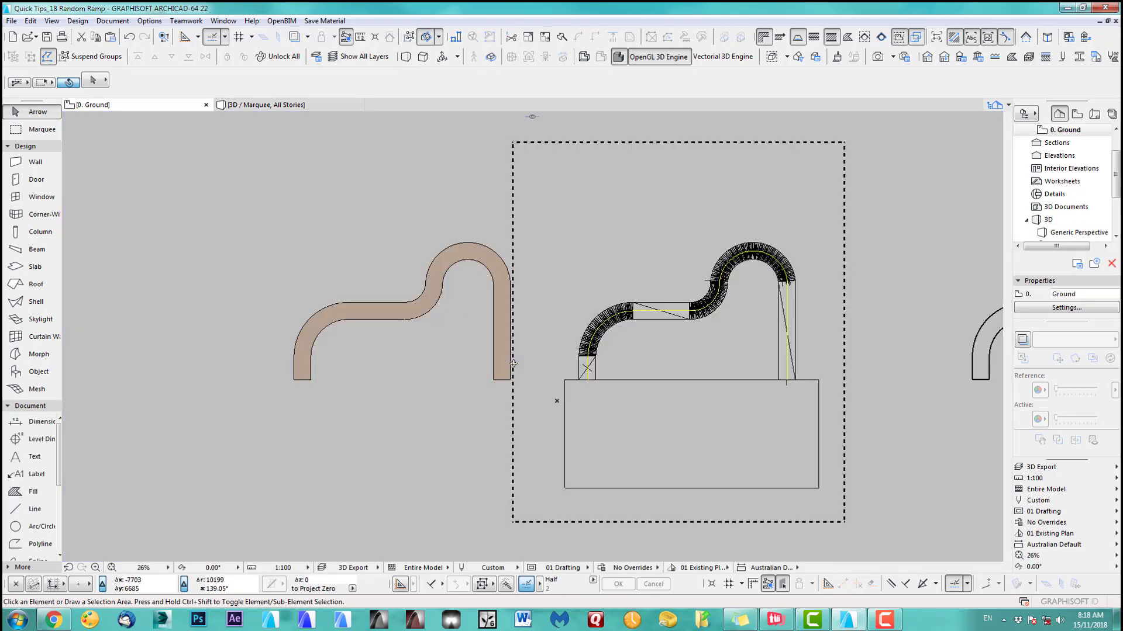
pyautogui.scroll(-1, 497, 432)
pyautogui.moveTo(497, 431); pyautogui.dragTo(553, 438, button='middle')
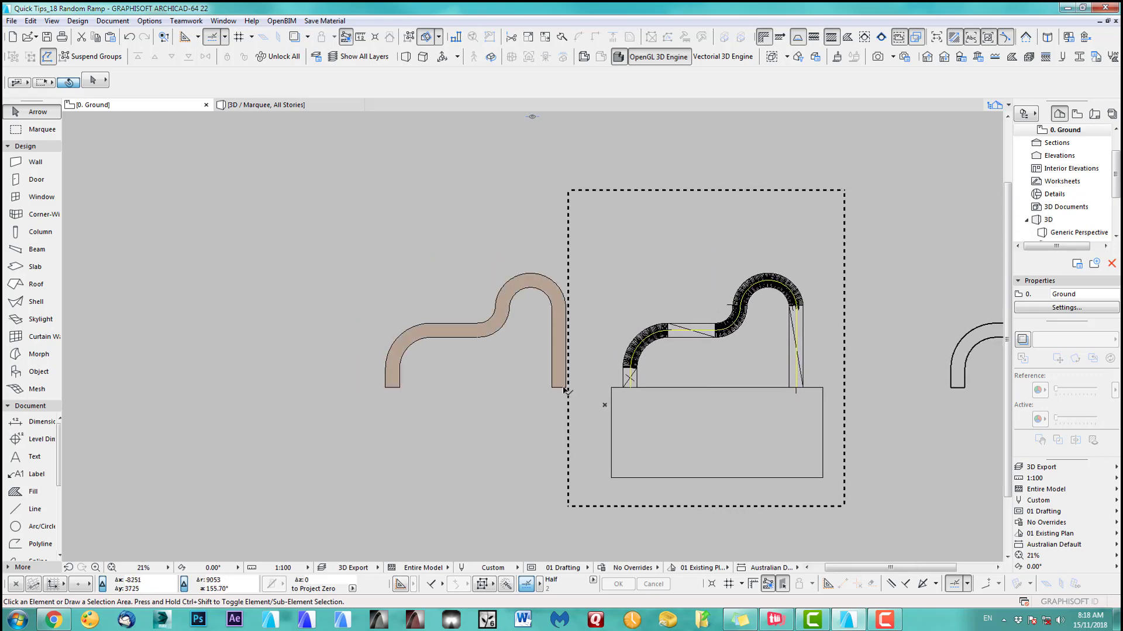
pyautogui.click(561, 392)
pyautogui.scroll(3, 558, 403)
pyautogui.scroll(-3, 327, 295)
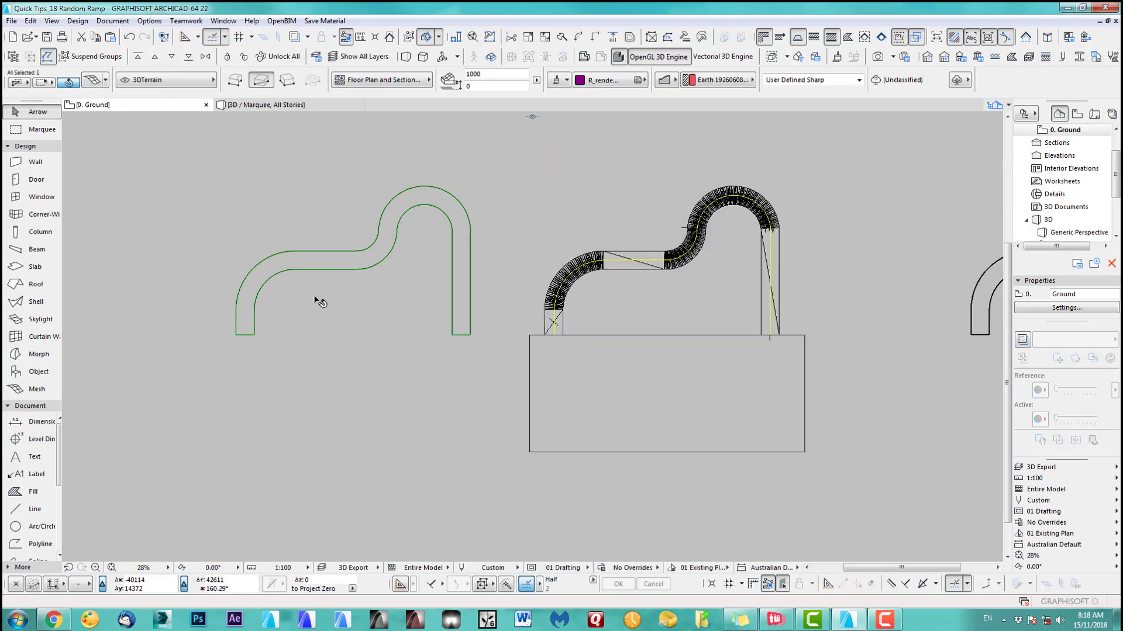
pyautogui.click(37, 129)
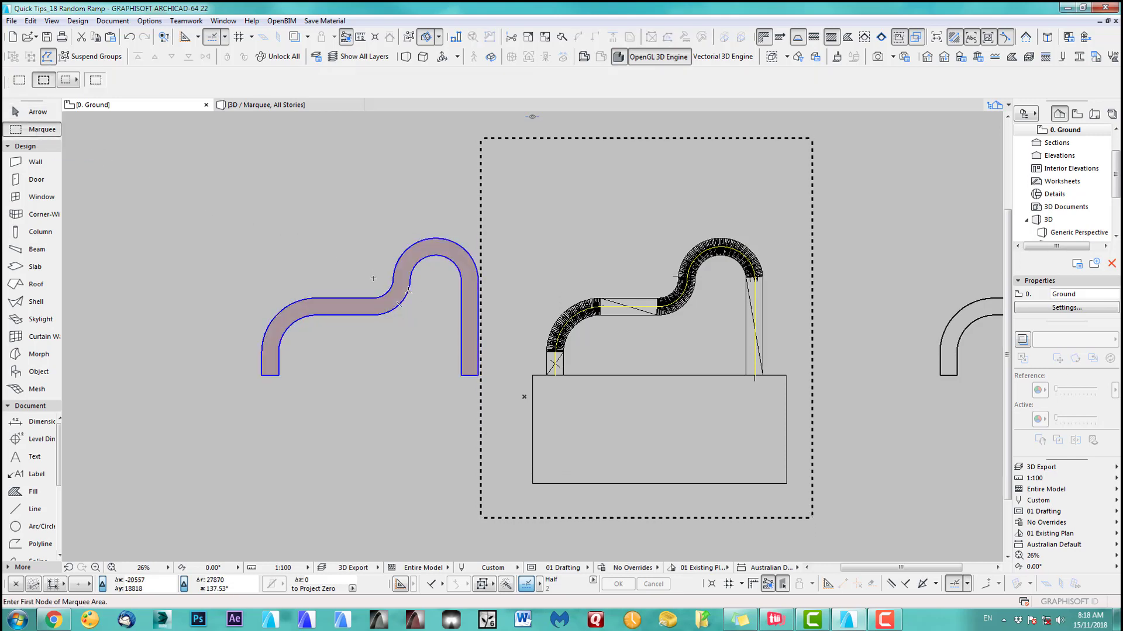
pyautogui.keyDown('shift'); pyautogui.click(409, 295); pyautogui.keyUp('shift')
pyautogui.click(326, 186)
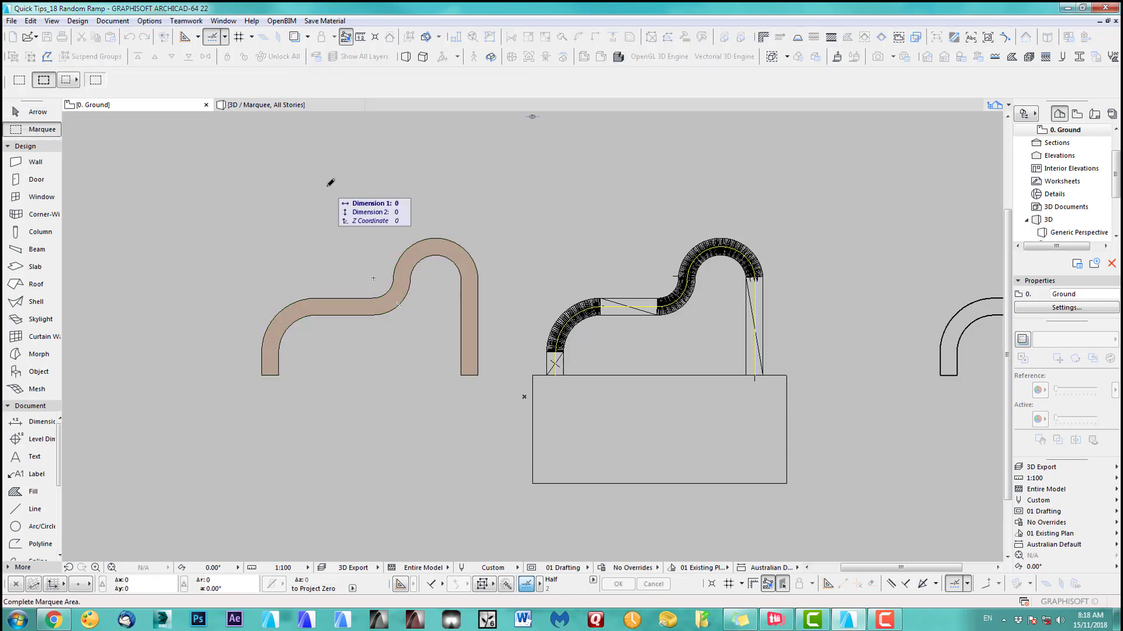
pyautogui.press('Escape')
pyautogui.keyDown('shift'); pyautogui.click(419, 242); pyautogui.keyUp('shift')
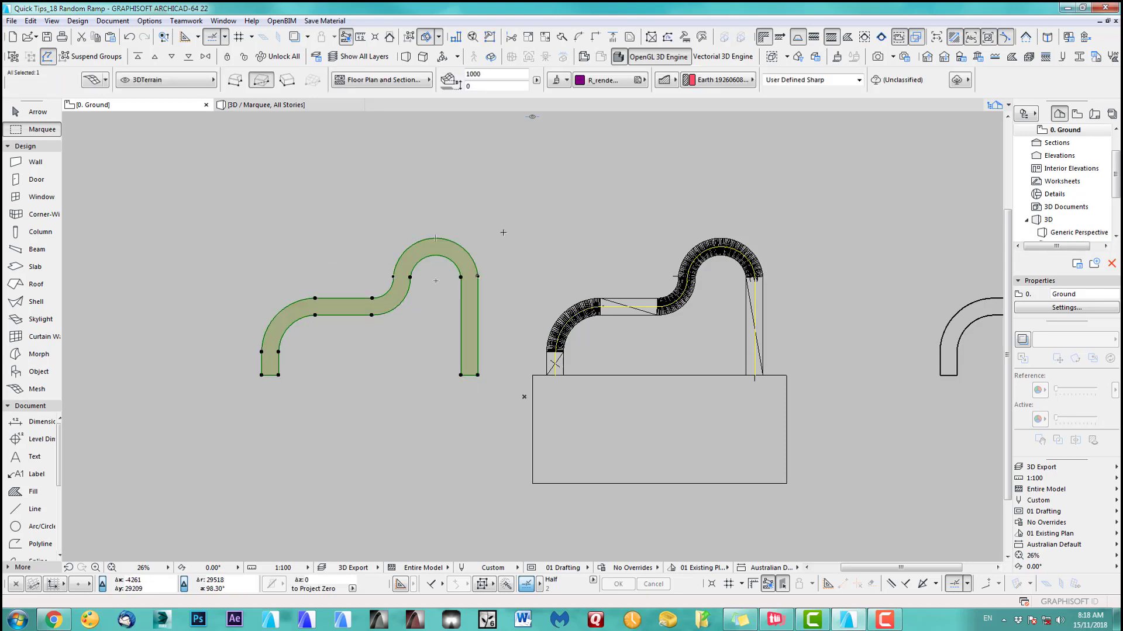
pyautogui.press('Escape')
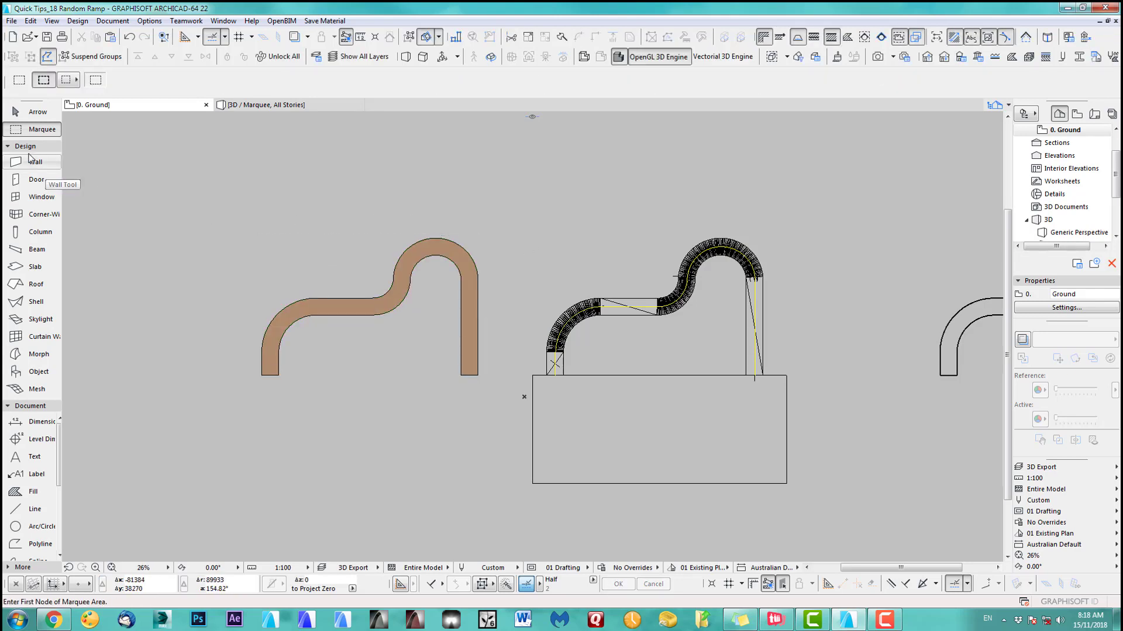
pyautogui.click(25, 111)
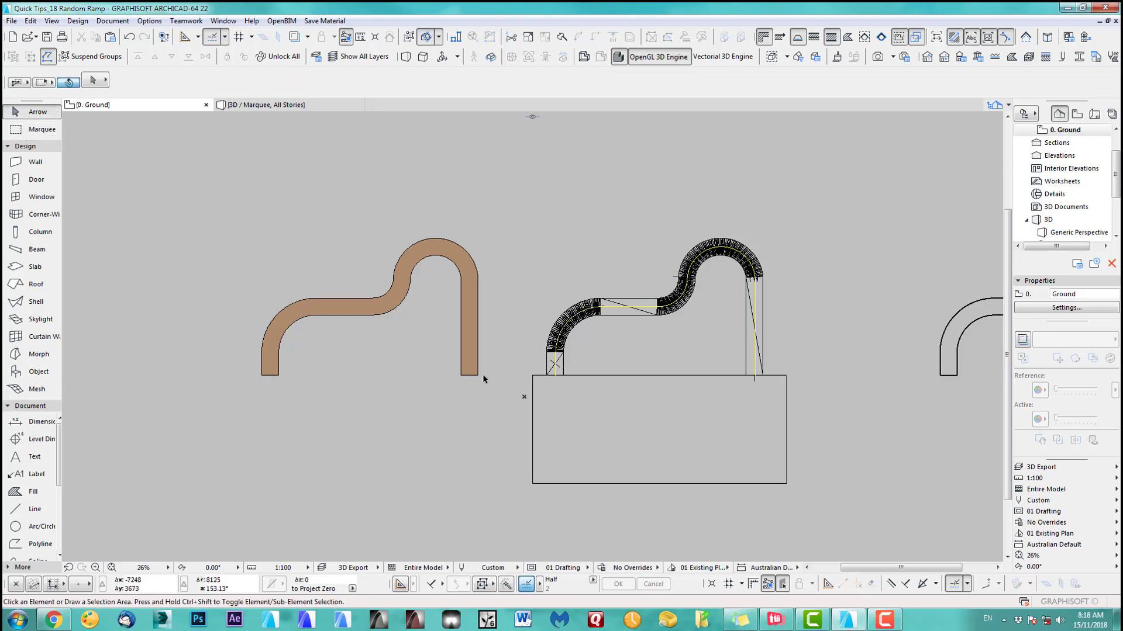
# Select both overlapping copies of the original ramp mesh and show only them in 3D, fitted and viewed from the side.
pyautogui.moveTo(204, 255); pyautogui.dragTo(303, 389)
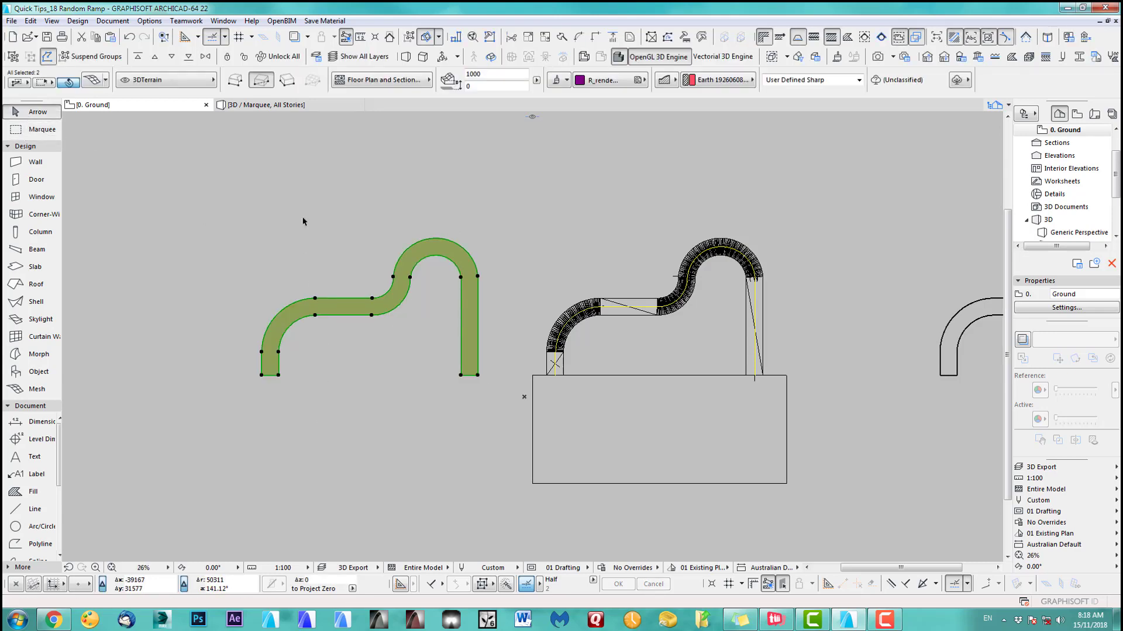
pyautogui.press('F5')
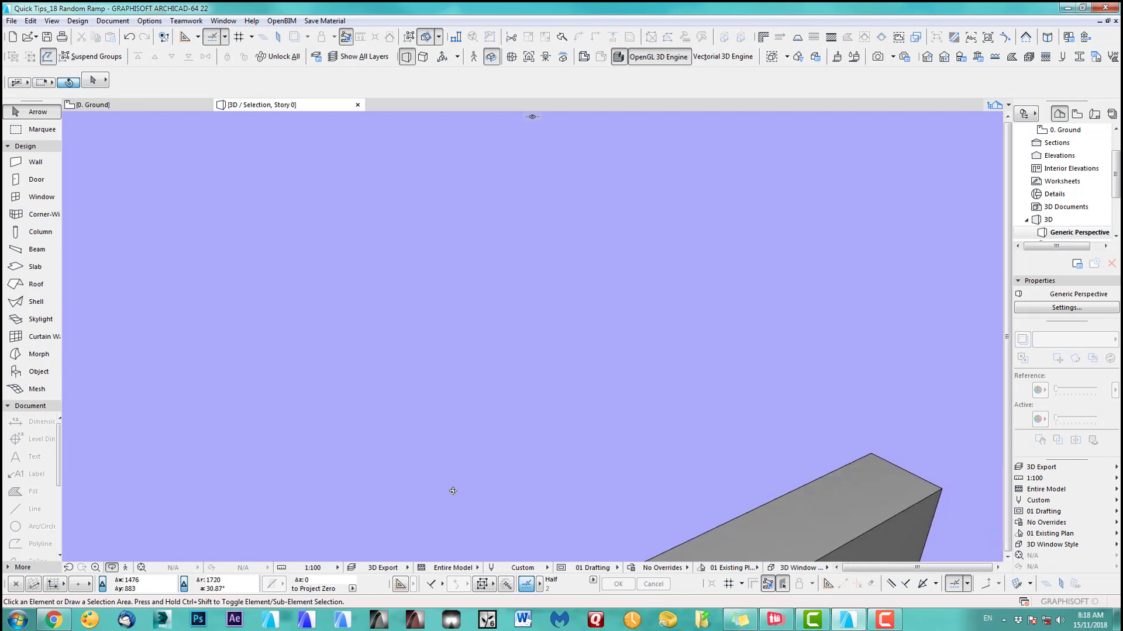
pyautogui.moveTo(453, 491)
pyautogui.mouseDown()
pyautogui.moveTo(473, 566)
pyautogui.moveTo(564, 507)
pyautogui.moveTo(592, 201)
pyautogui.mouseUp()
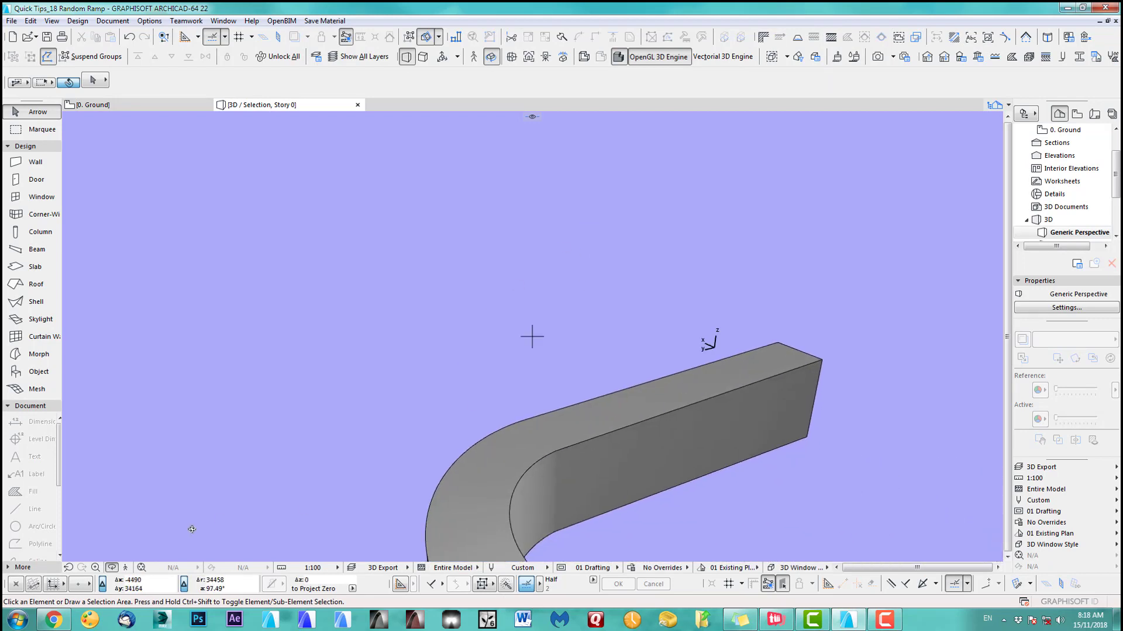
pyautogui.click(141, 567)
pyautogui.moveTo(498, 476); pyautogui.dragTo(515, 360, button='middle')
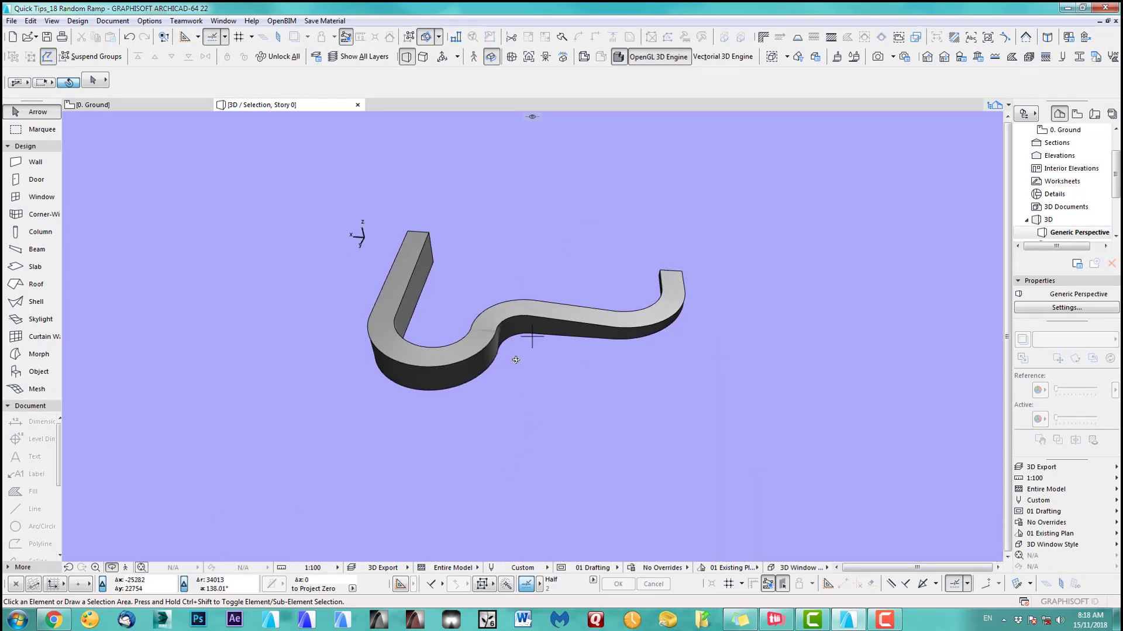
pyautogui.moveTo(543, 346); pyautogui.dragTo(465, 306)
pyautogui.keyDown('shift'); pyautogui.moveTo(465, 306); pyautogui.dragTo(495, 291, button='middle'); pyautogui.keyUp('shift')
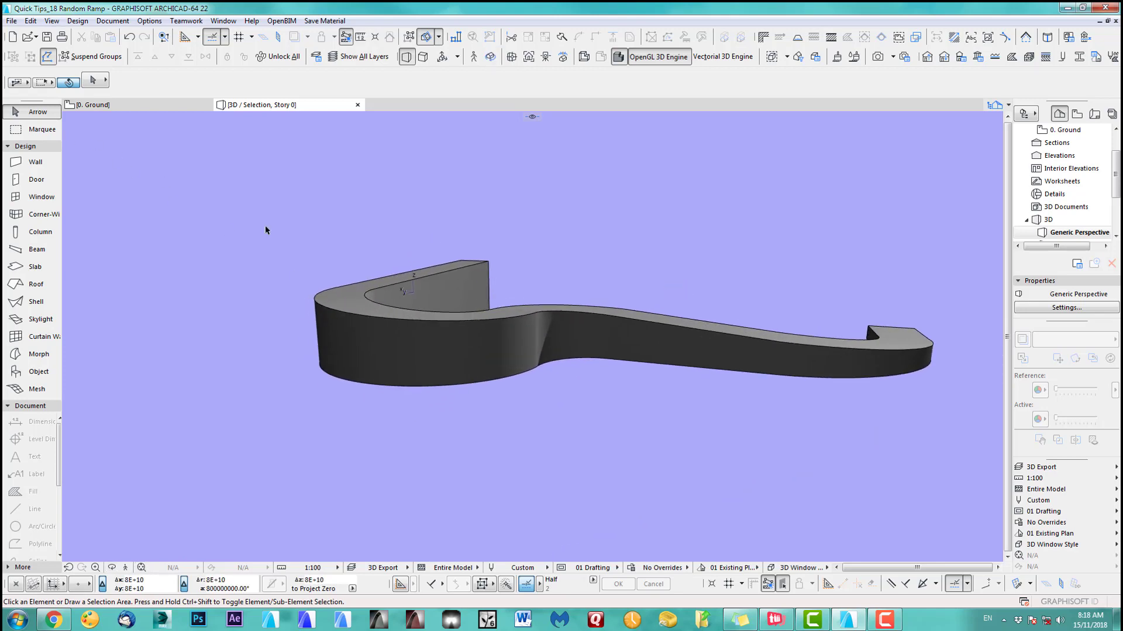
# Elevate one of the two overlapping ramp meshes by -200 mm and clear the selection.
pyautogui.click(369, 337)
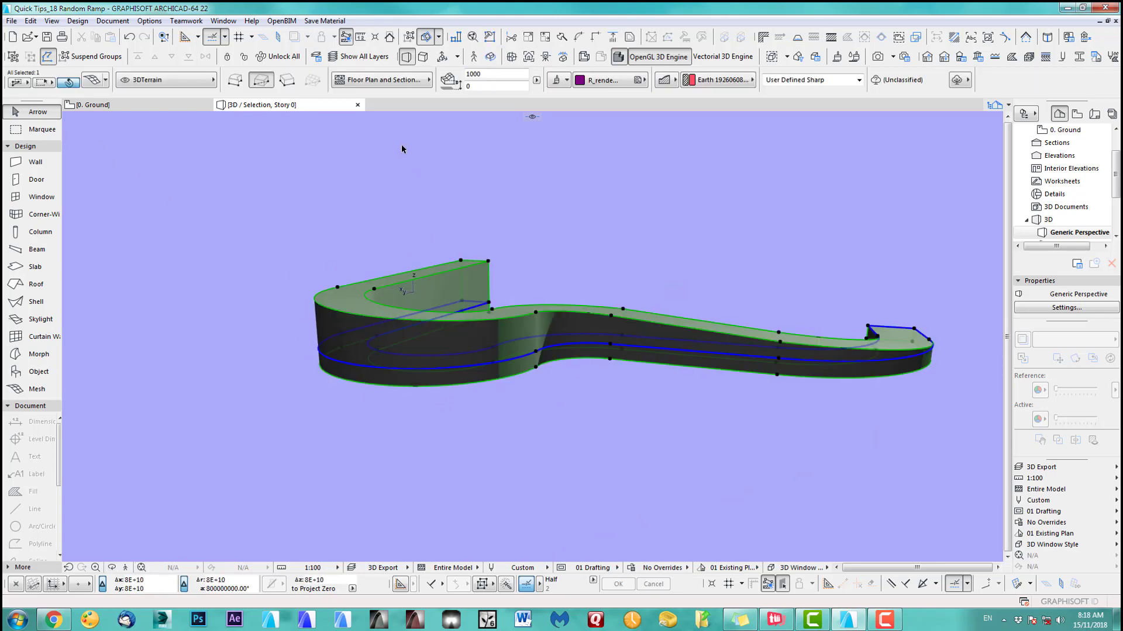
pyautogui.hotkey('ctrl', '9')
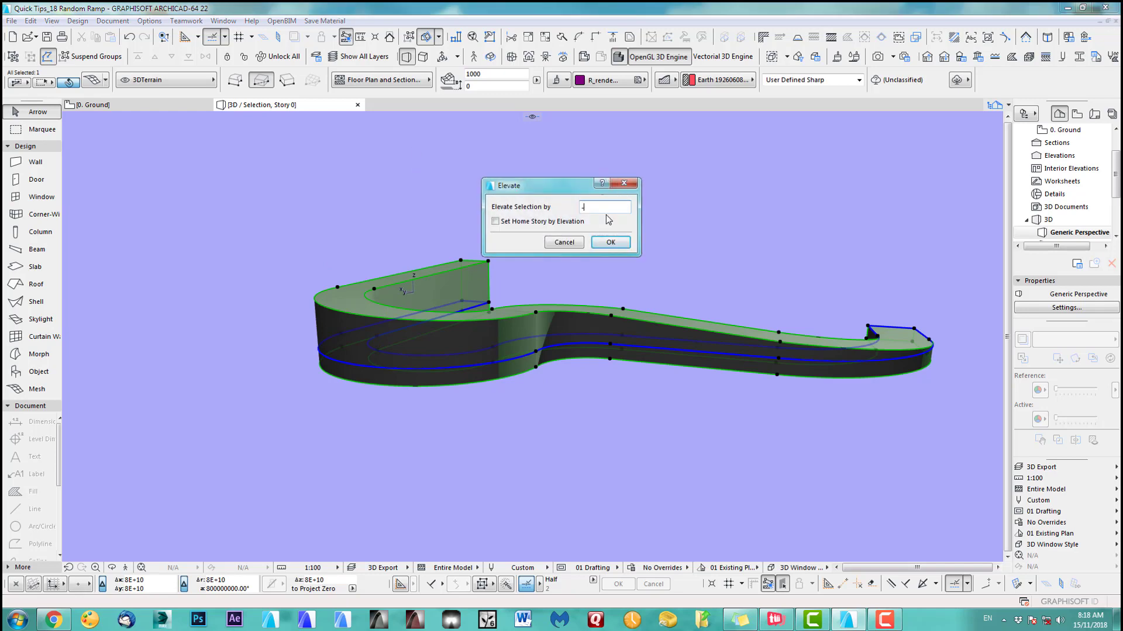
pyautogui.write('-200')
pyautogui.press('Return')
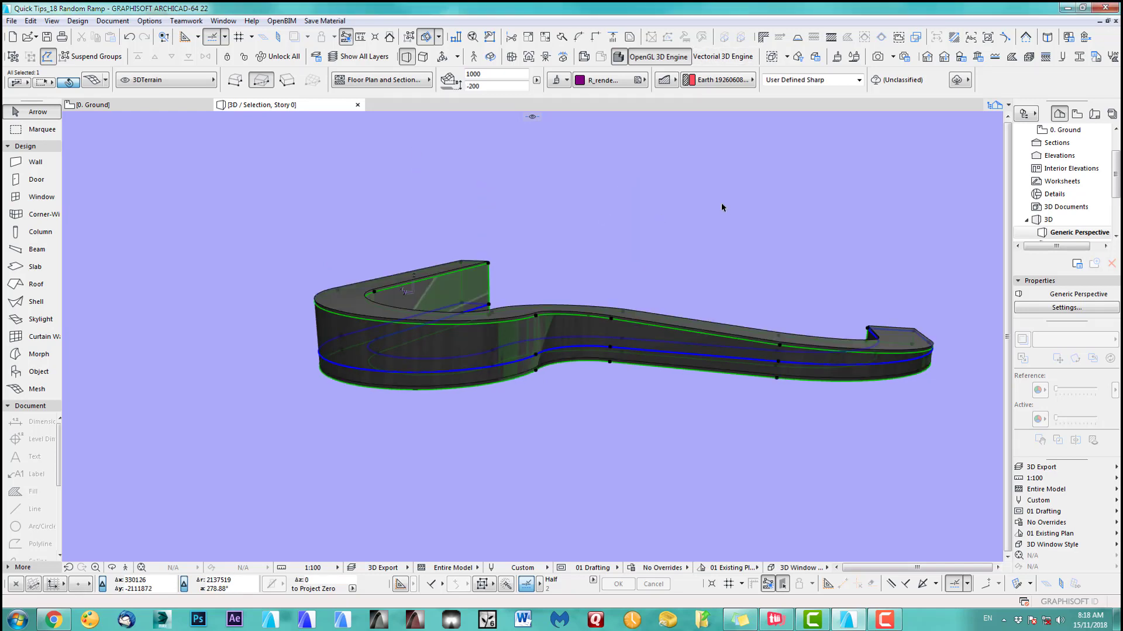
pyautogui.scroll(1, 889, 334)
pyautogui.moveTo(890, 333); pyautogui.dragTo(902, 355, button='middle')
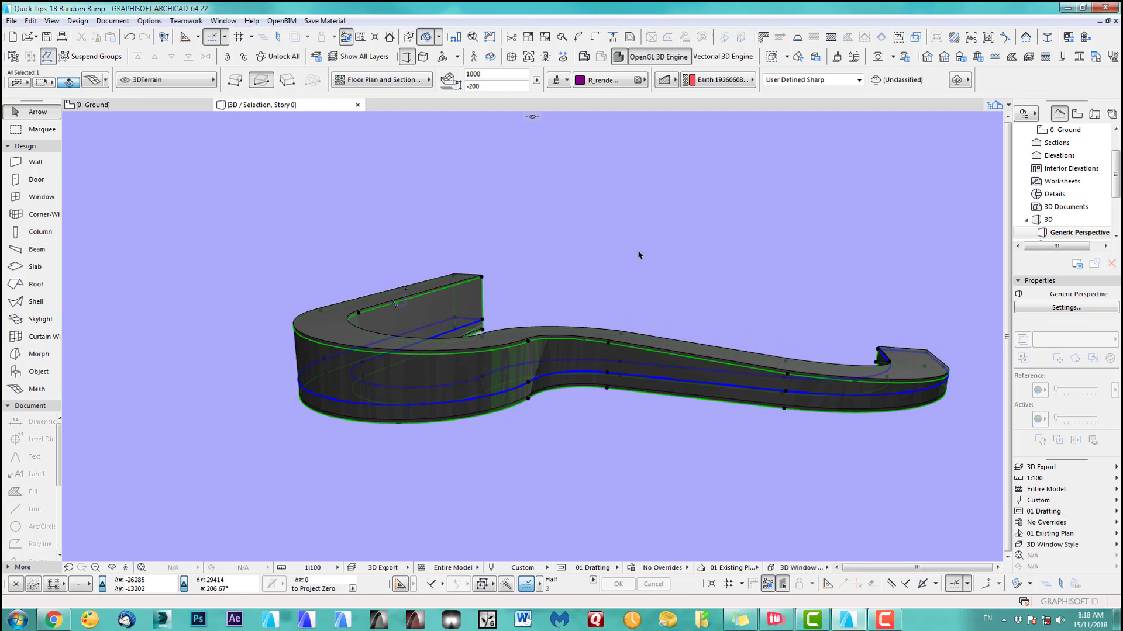
pyautogui.click(554, 224)
# Start a Solid Element Operation and assign the upper ramp mesh as its target element.
pyautogui.click(78, 21)
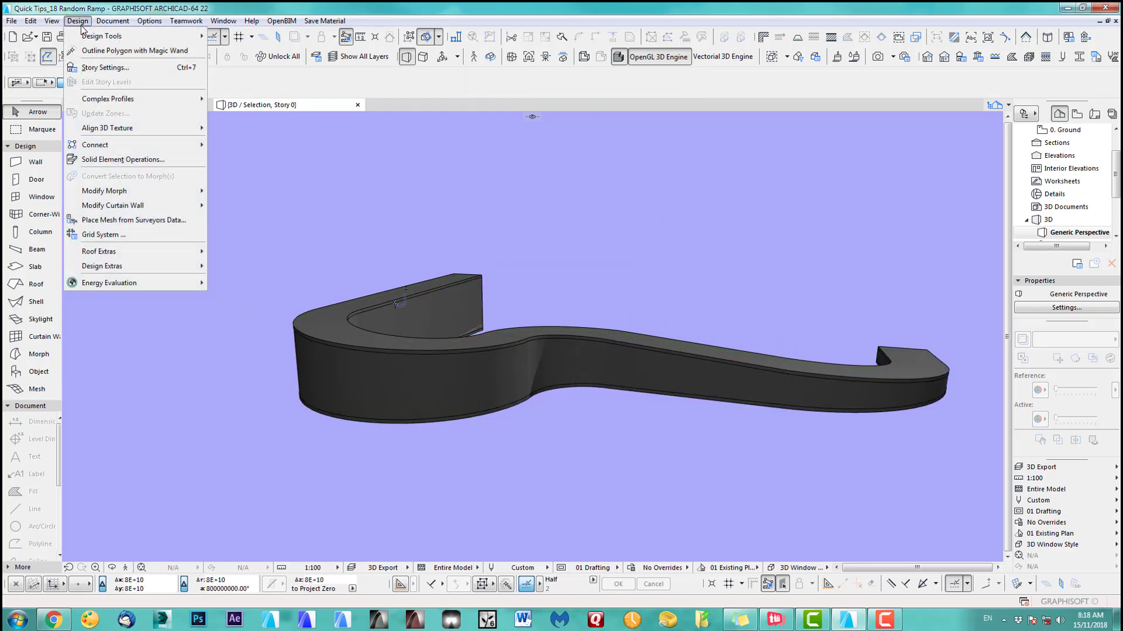
pyautogui.click(119, 160)
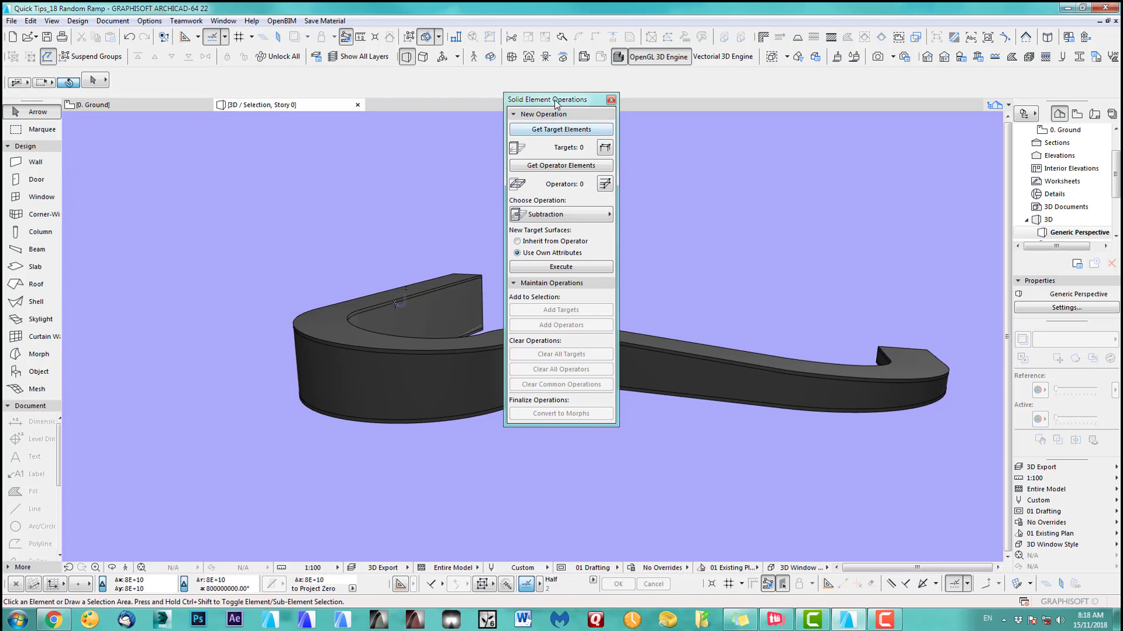
pyautogui.moveTo(556, 104); pyautogui.dragTo(176, 151)
pyautogui.click(348, 345)
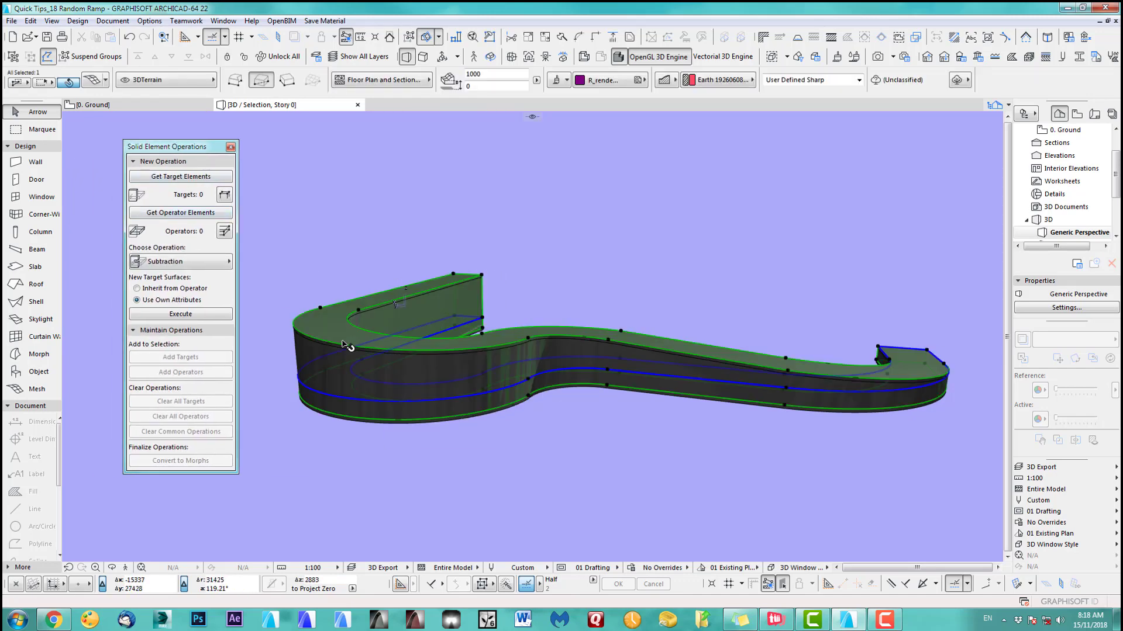
pyautogui.click(189, 176)
pyautogui.press('Escape')
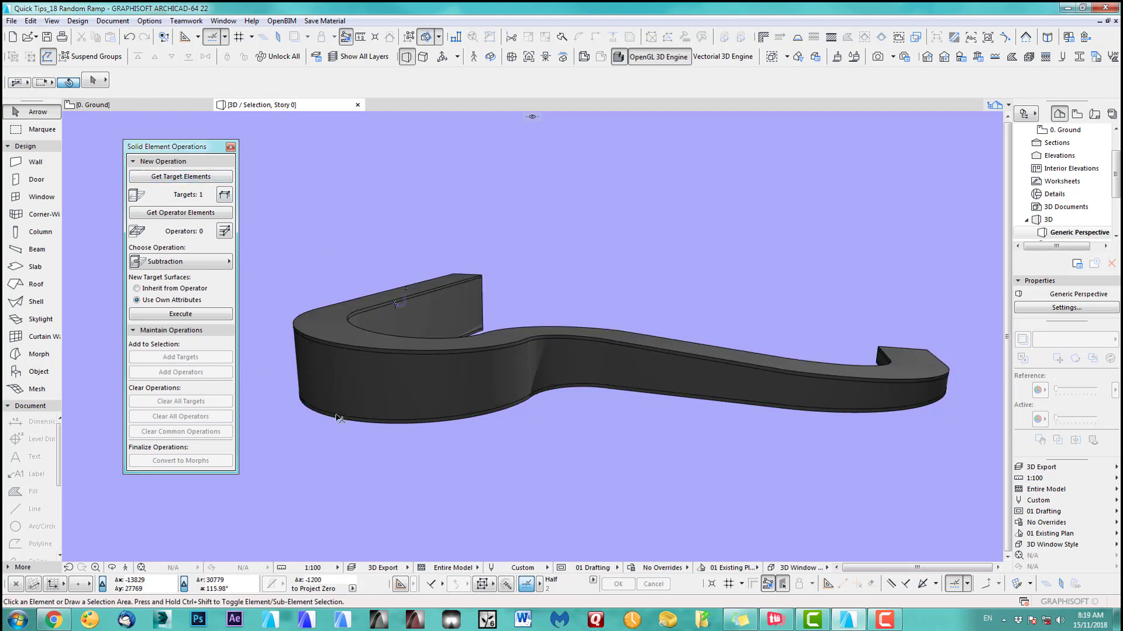
# Assign the lowered ramp mesh as the operator and execute a Subtraction with the target's own surface attributes.
pyautogui.click(361, 426)
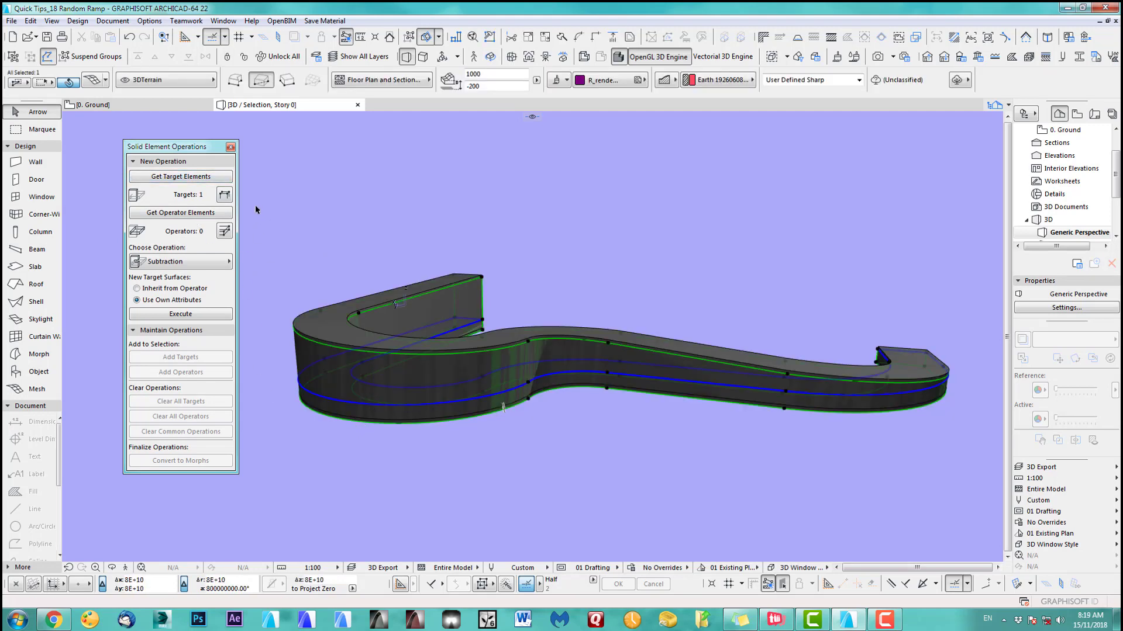
pyautogui.click(170, 216)
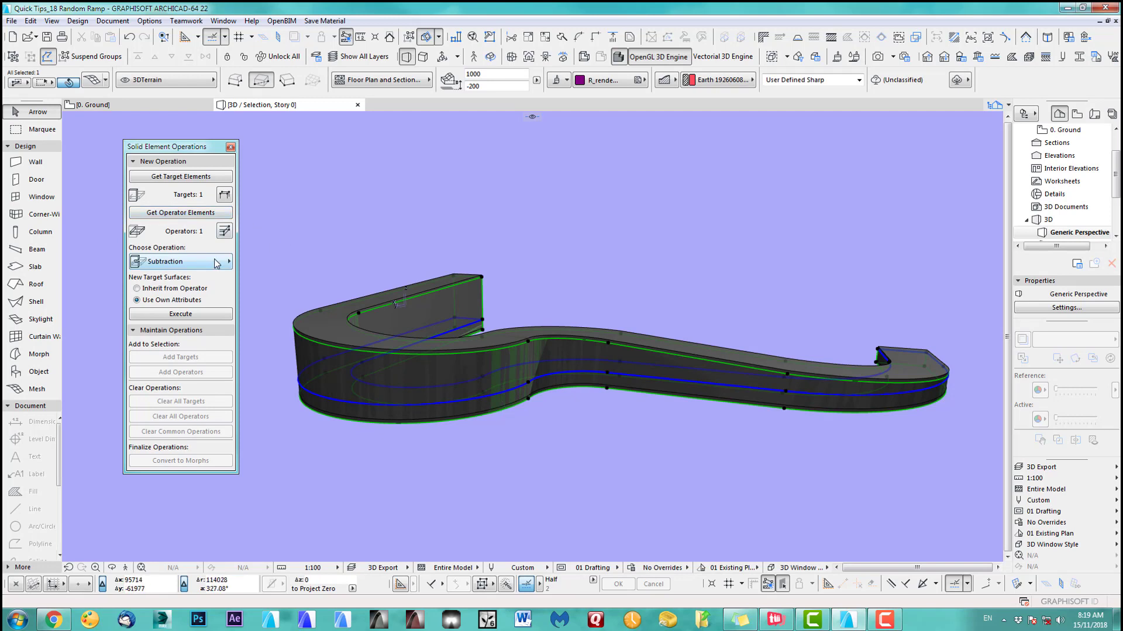
pyautogui.click(180, 314)
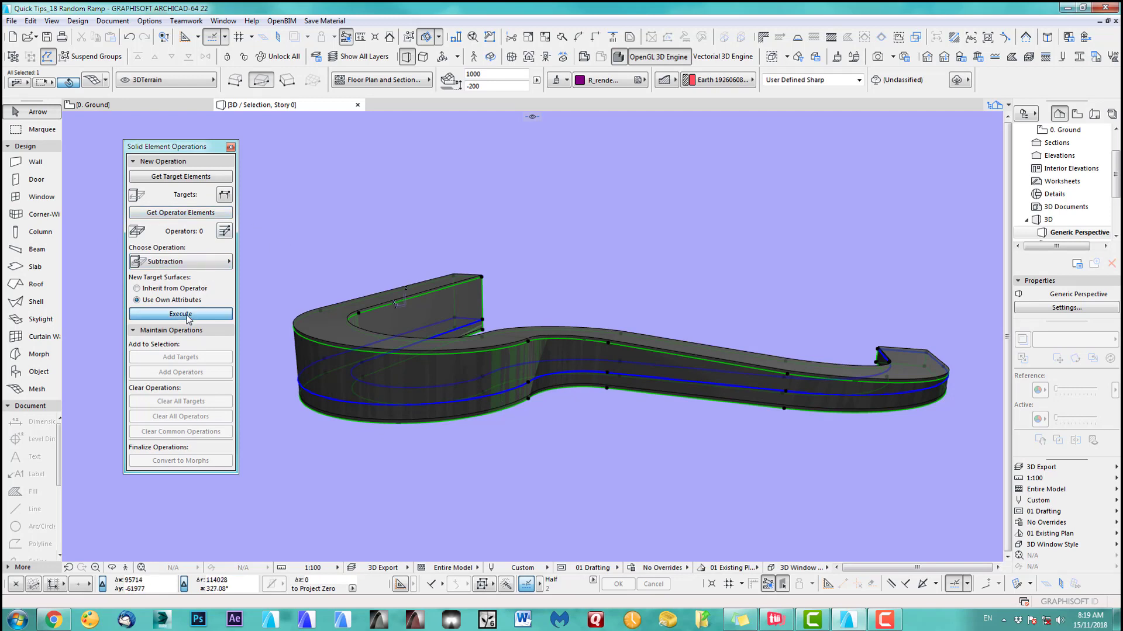
pyautogui.click(462, 479)
# Put the lowered operator mesh on the hidden 2DDWG layer and inspect the remaining thin ramp from several sides.
pyautogui.click(412, 426)
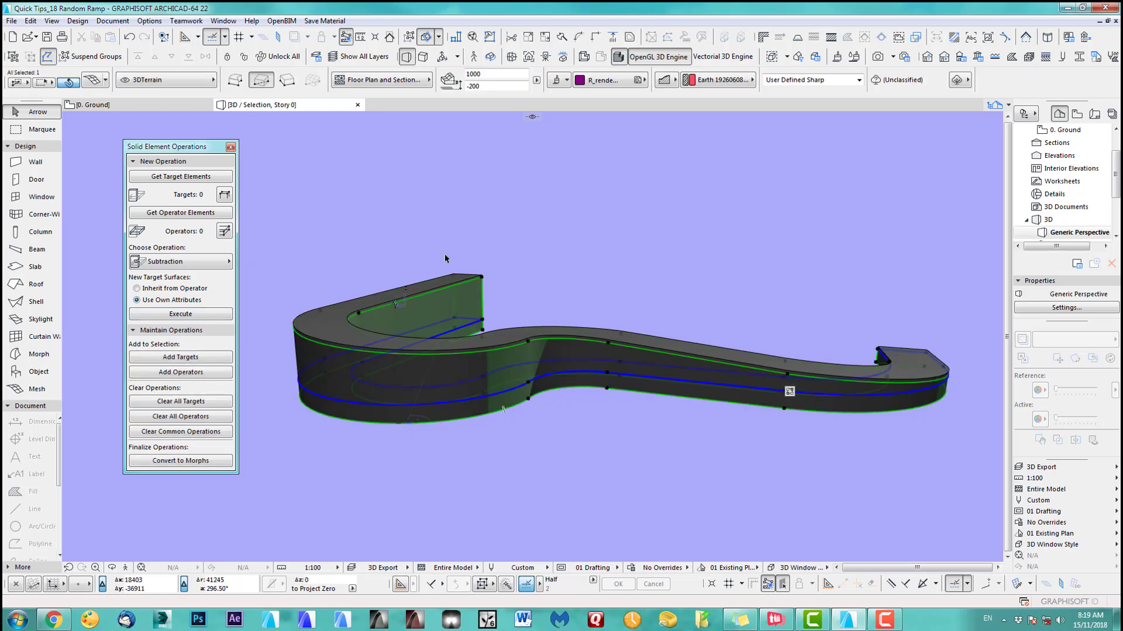
pyautogui.click(177, 82)
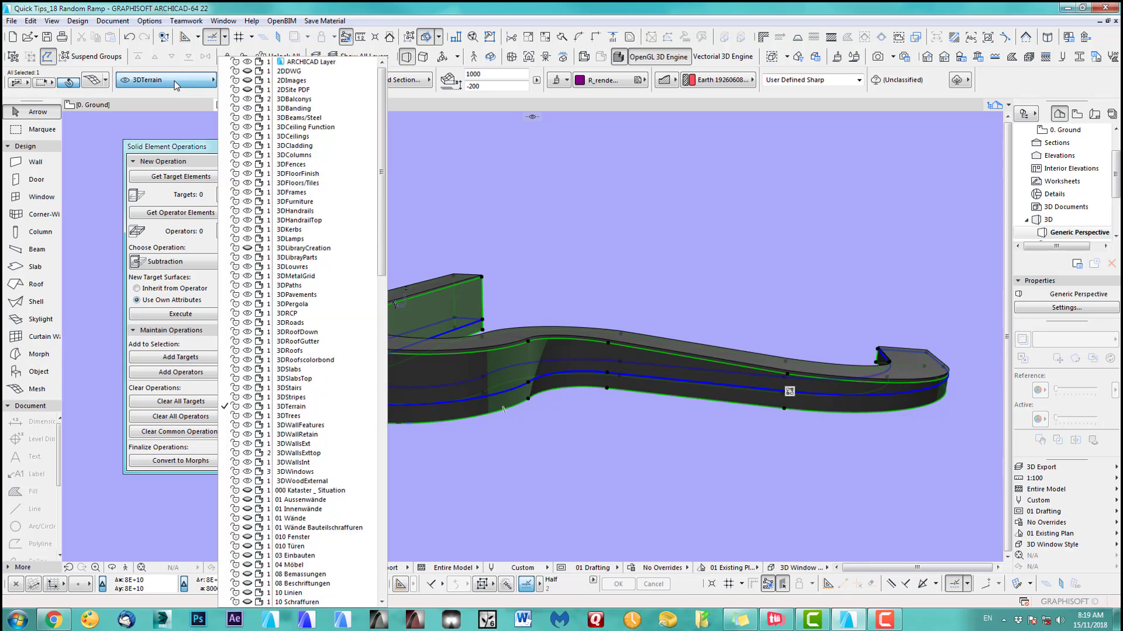
pyautogui.click(293, 73)
pyautogui.moveTo(644, 383); pyautogui.dragTo(696, 410, button='middle')
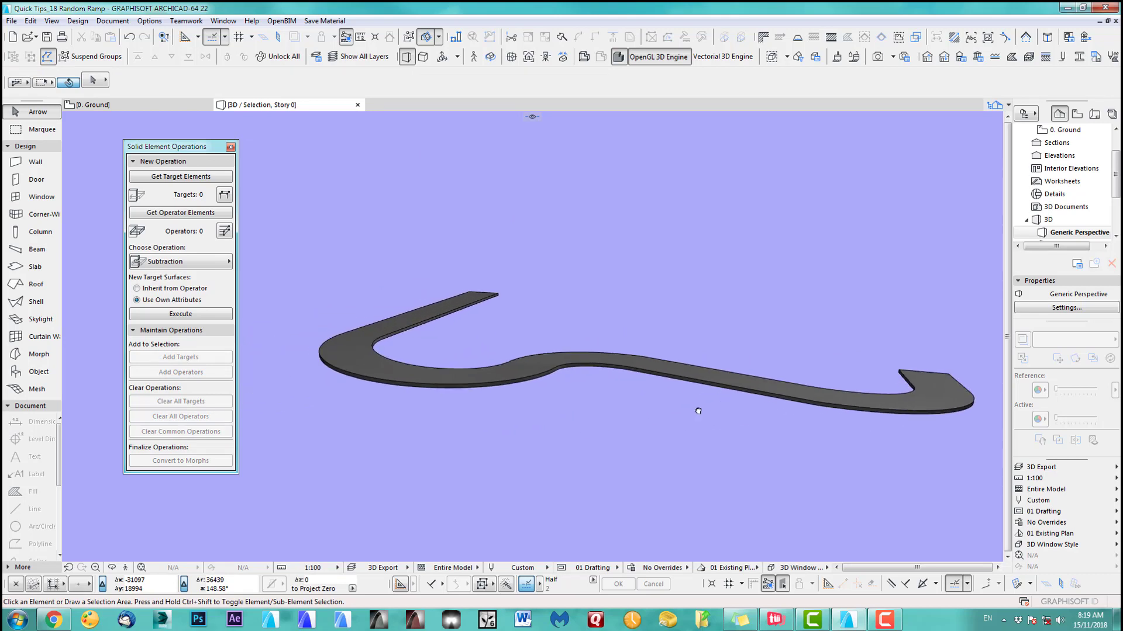
pyautogui.press('o')
pyautogui.moveTo(791, 361); pyautogui.dragTo(523, 376)
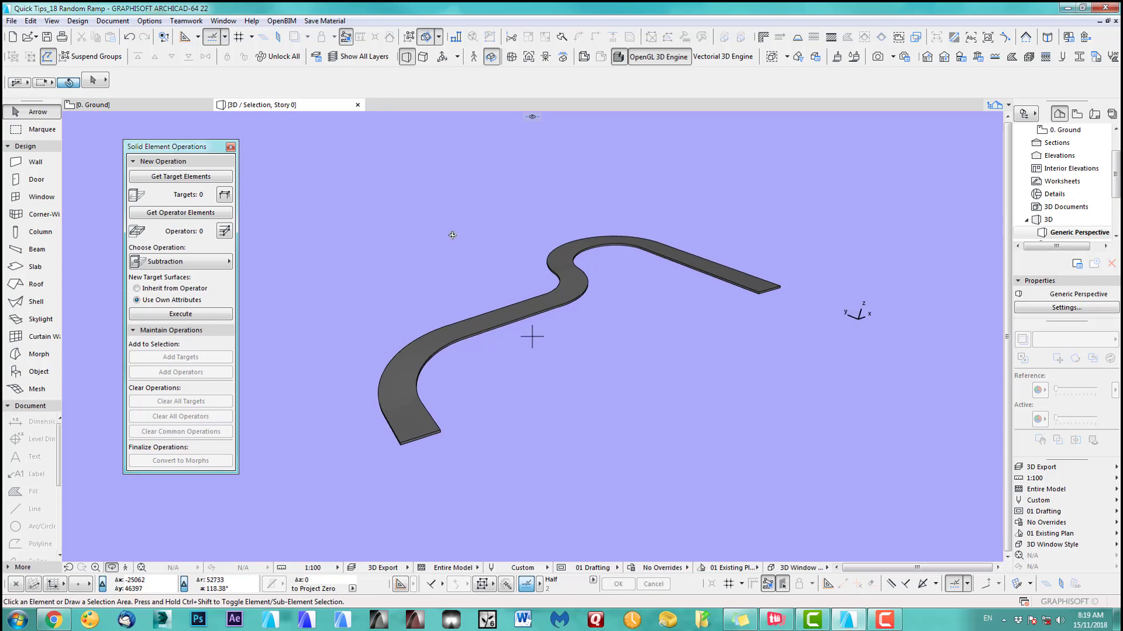
# On the ground floor plan, move the ramp mesh by its lower-right corner about 51660 mm horizontally to the slab edge beside the roof ramp.
pyautogui.press('F2')
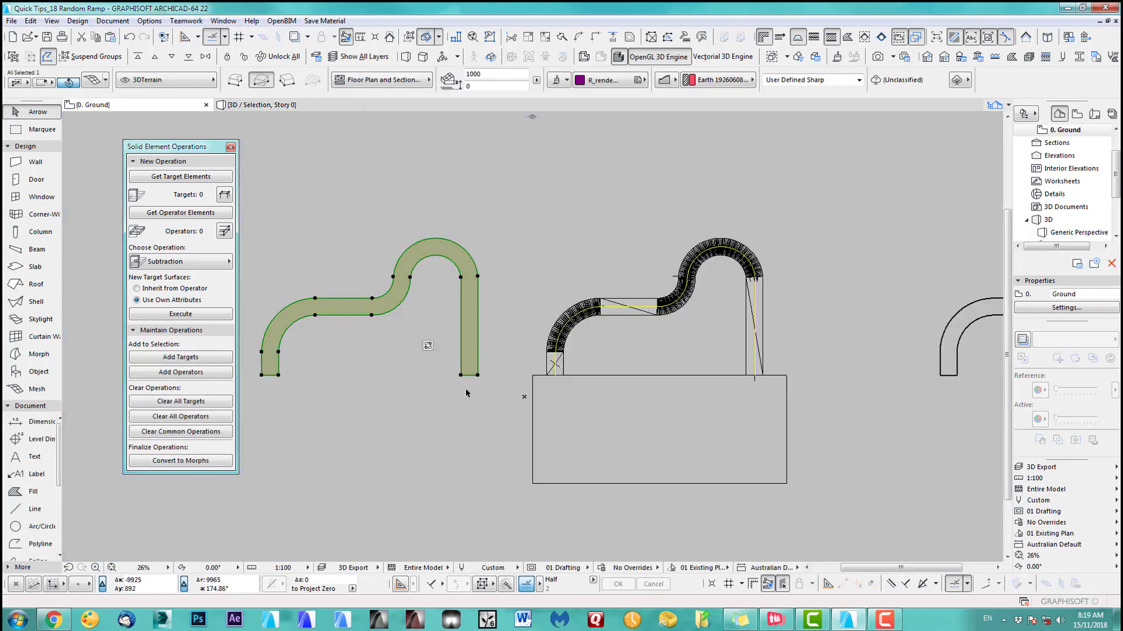
pyautogui.hotkey('ctrl', 'd')
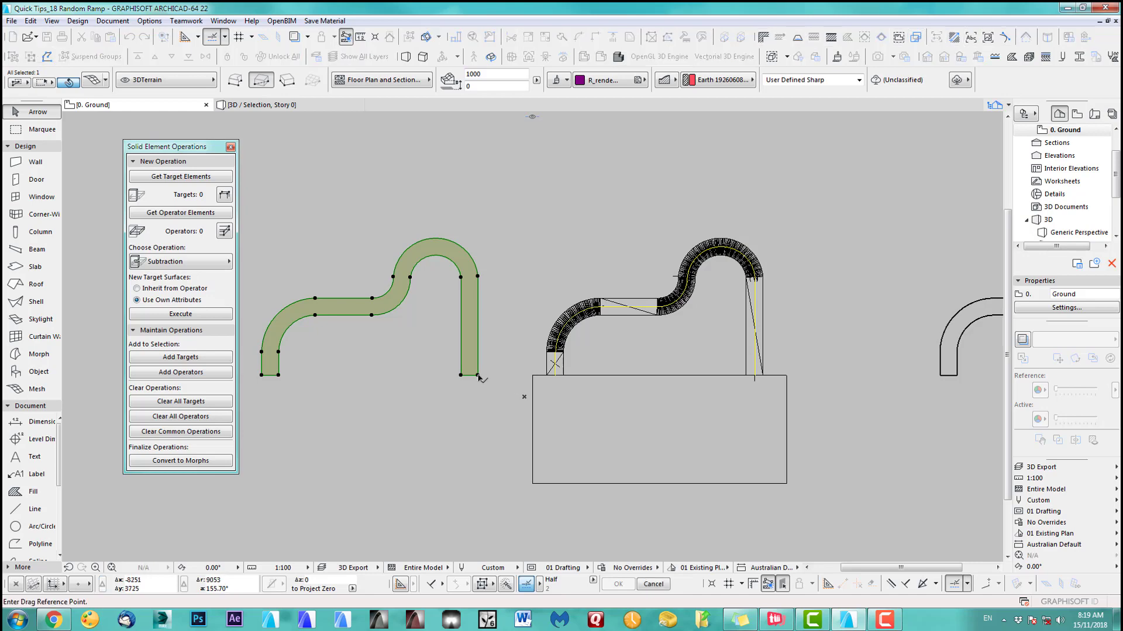
pyautogui.click(477, 376)
pyautogui.moveTo(760, 375); pyautogui.dragTo(633, 375, button='middle')
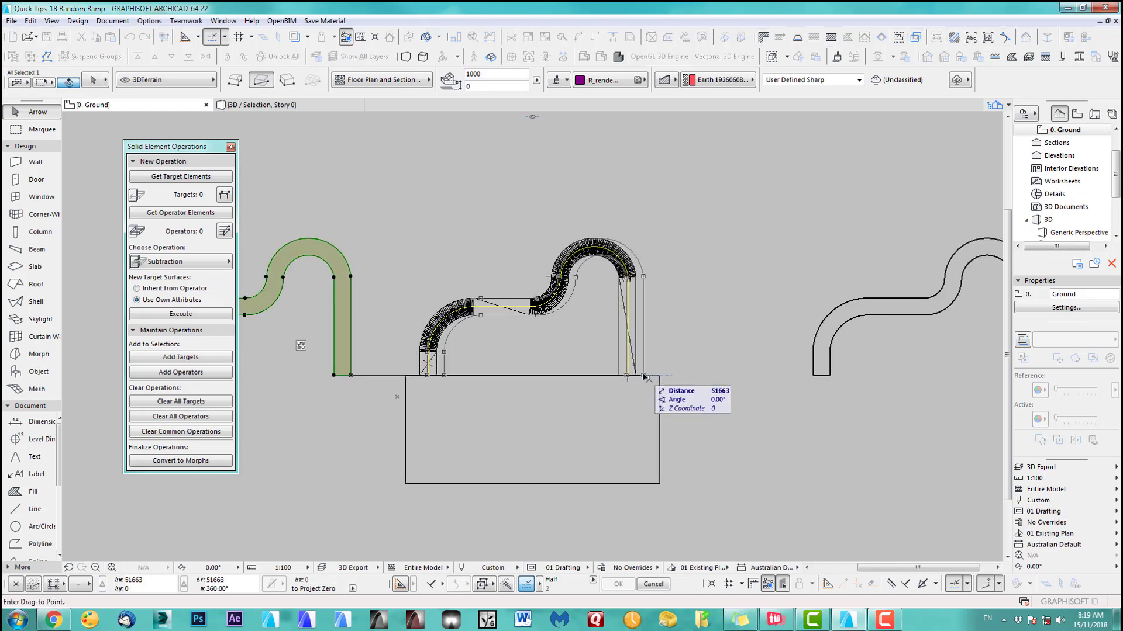
pyautogui.click(640, 377)
pyautogui.scroll(-3, 711, 359)
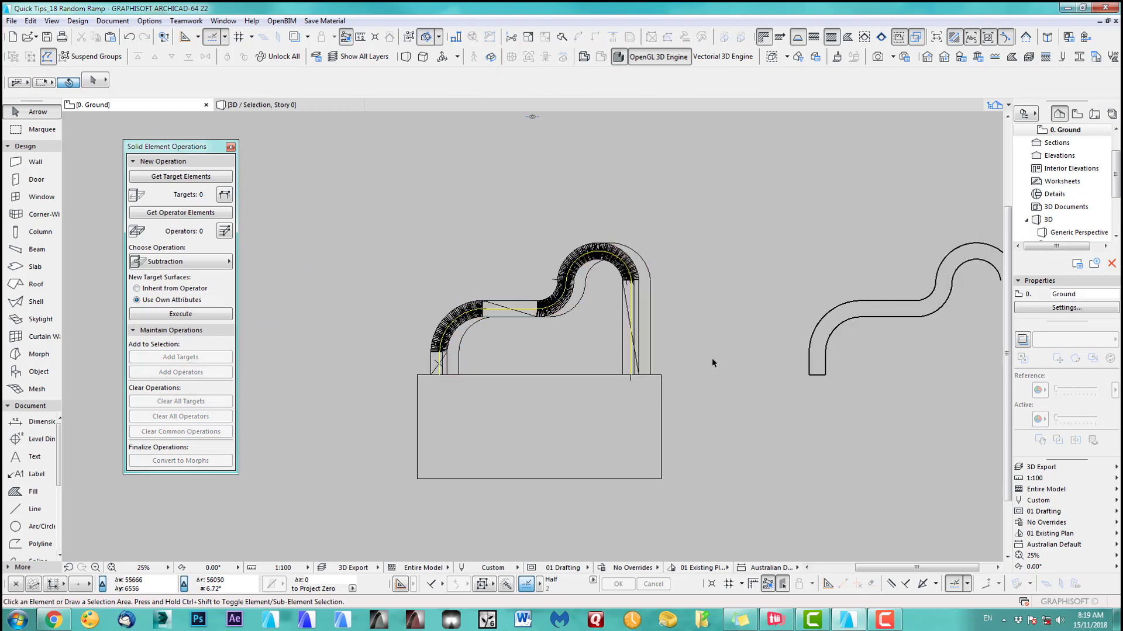
# Enclose both ramps and the slabs in an all-stories marquee and show the enclosed elements in 3D.
pyautogui.click(58, 130)
pyautogui.moveTo(445, 193); pyautogui.dragTo(742, 496)
pyautogui.press('F5')
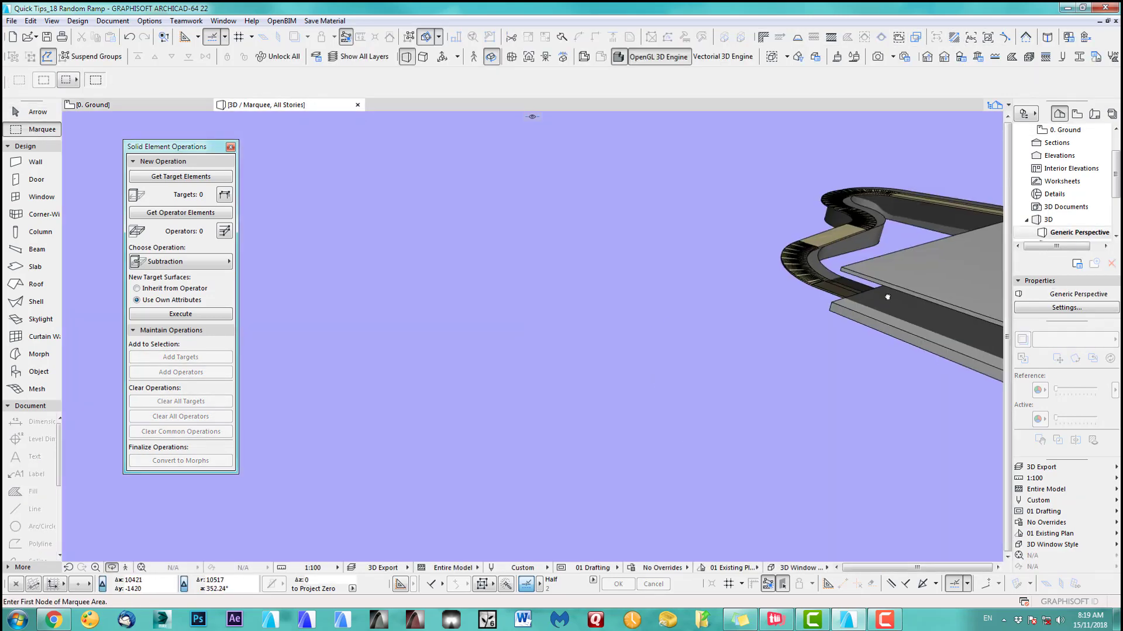
pyautogui.moveTo(885, 296); pyautogui.dragTo(747, 413, button='middle')
pyautogui.moveTo(746, 413); pyautogui.dragTo(707, 346)
pyautogui.scroll(1, 707, 345)
pyautogui.moveTo(742, 305)
pyautogui.mouseDown(button='middle')
pyautogui.moveTo(662, 328)
pyautogui.moveTo(739, 310)
pyautogui.moveTo(740, 296)
pyautogui.mouseUp(button='middle')
pyautogui.scroll(-2, 662, 328)
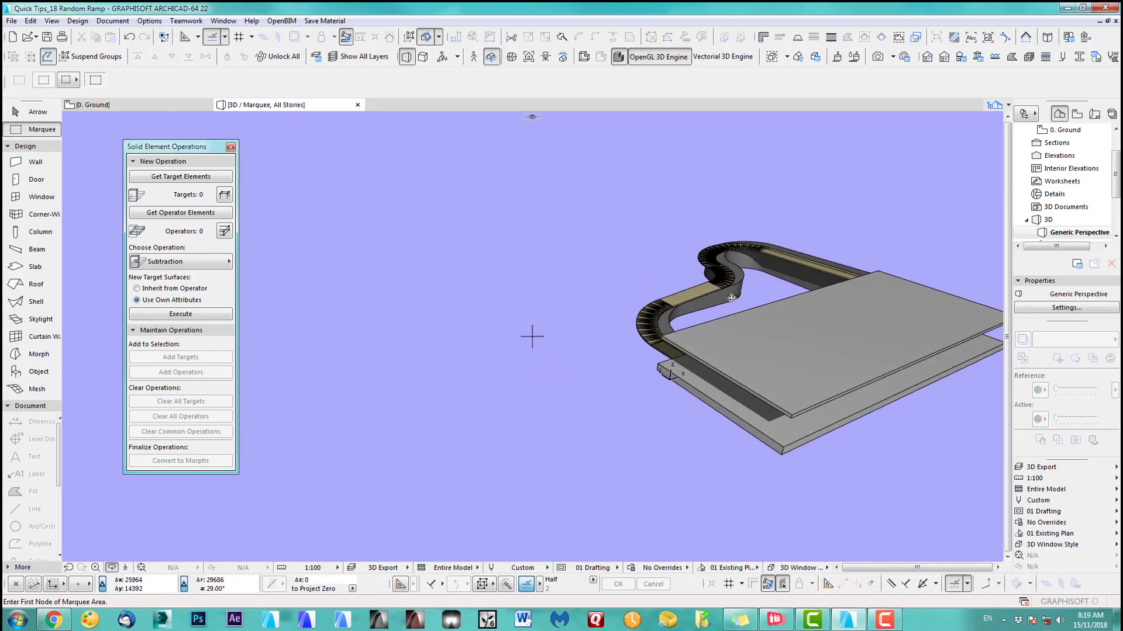
# Show the 2DDWG layer in the 3D view and inspect the operator mesh beside the ramps and slabs.
pyautogui.hotkey('ctrl', 'l')
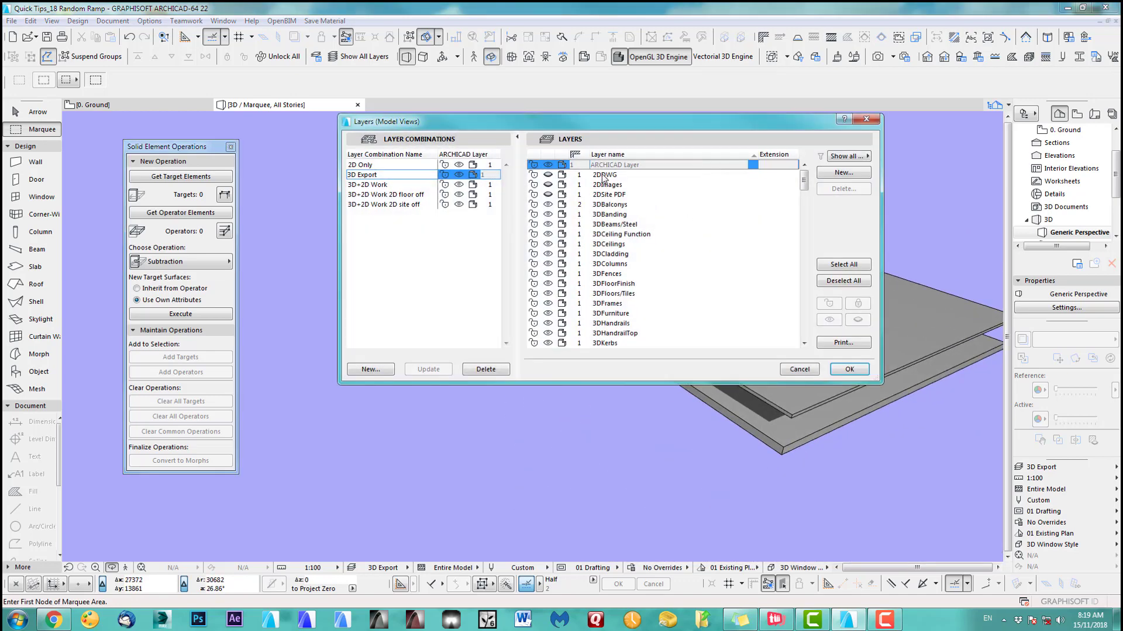
pyautogui.click(548, 176)
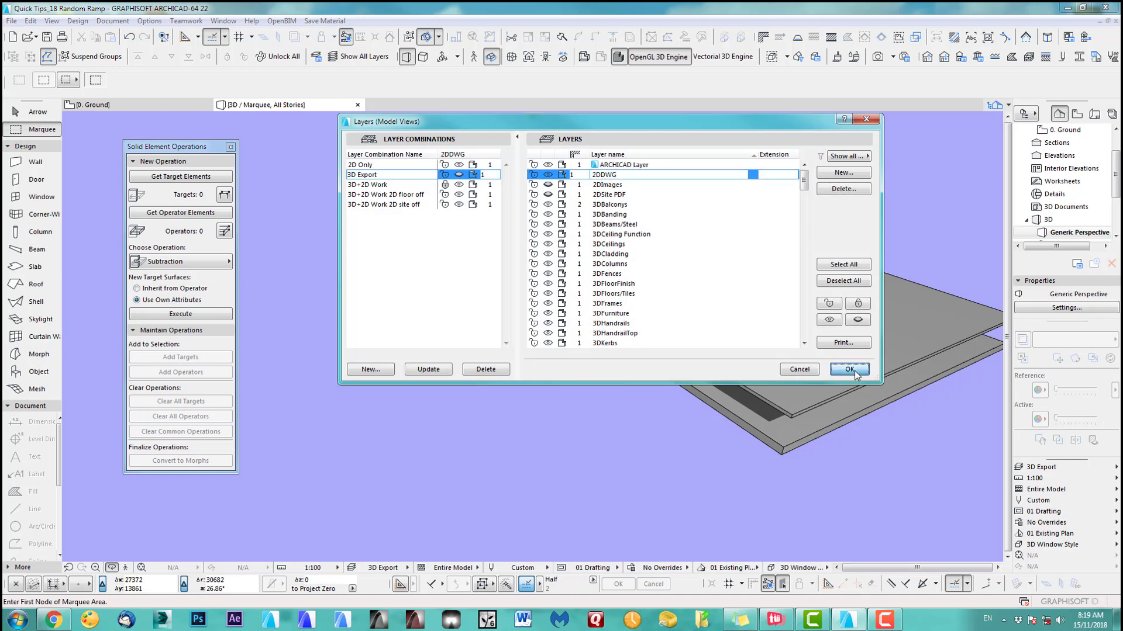
pyautogui.click(849, 369)
pyautogui.scroll(1, 608, 380)
pyautogui.scroll(3, 524, 345)
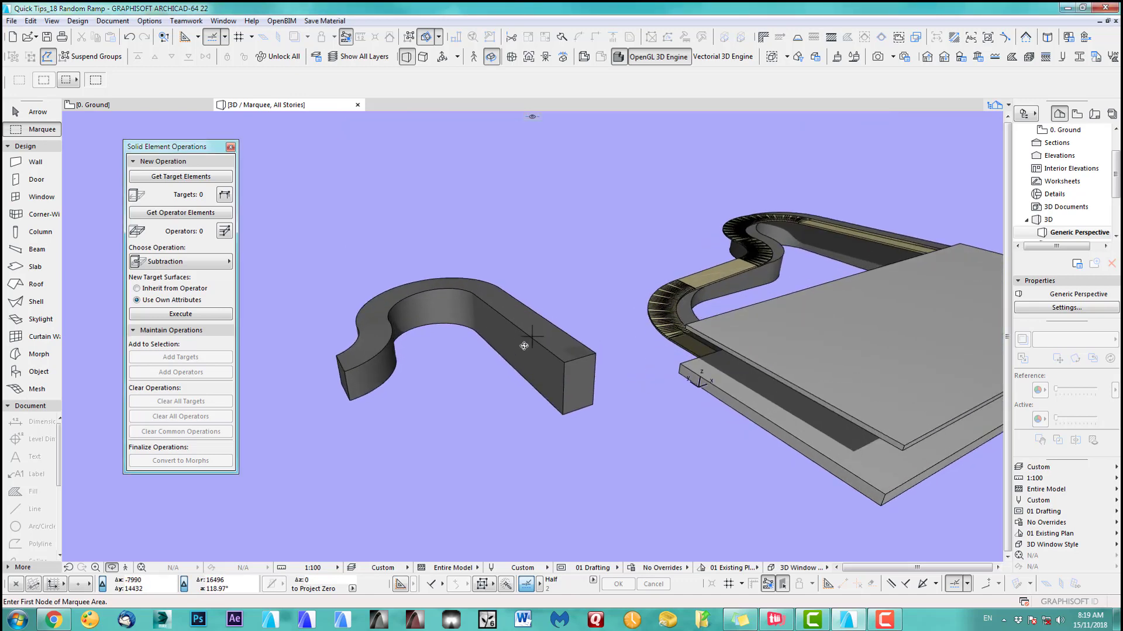
pyautogui.moveTo(524, 346); pyautogui.dragTo(394, 406, button='middle')
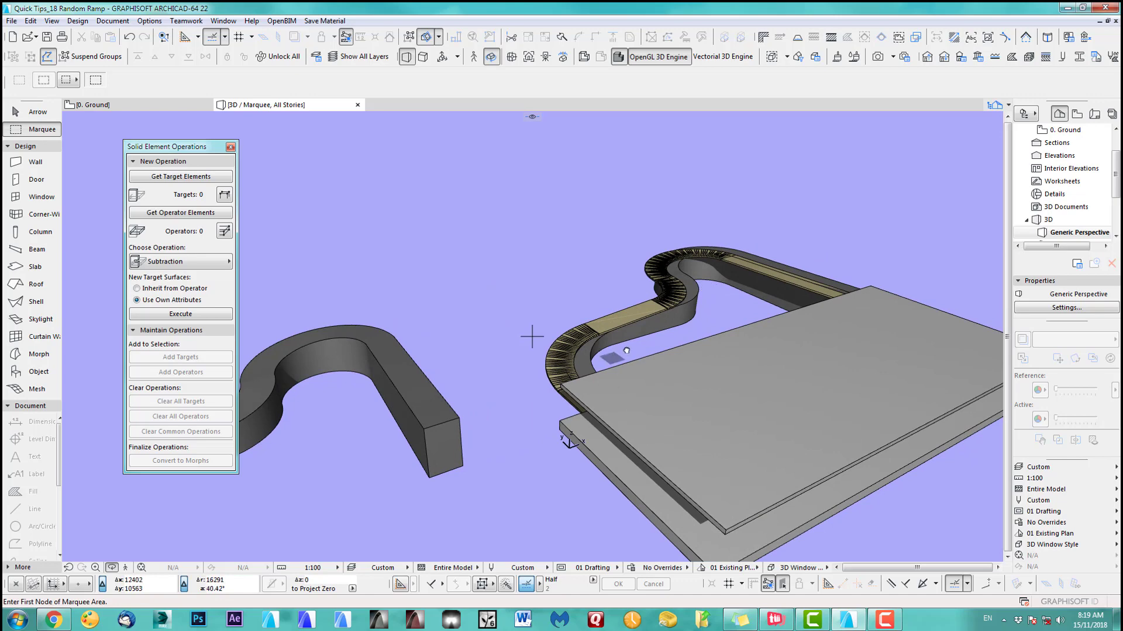
pyautogui.keyDown('shift'); pyautogui.moveTo(627, 351); pyautogui.dragTo(523, 257, button='middle'); pyautogui.keyUp('shift')
# Return to the ground floor plan, undo the last move of the ramp mesh, and clear the marquee and the selection.
pyautogui.press('F2')
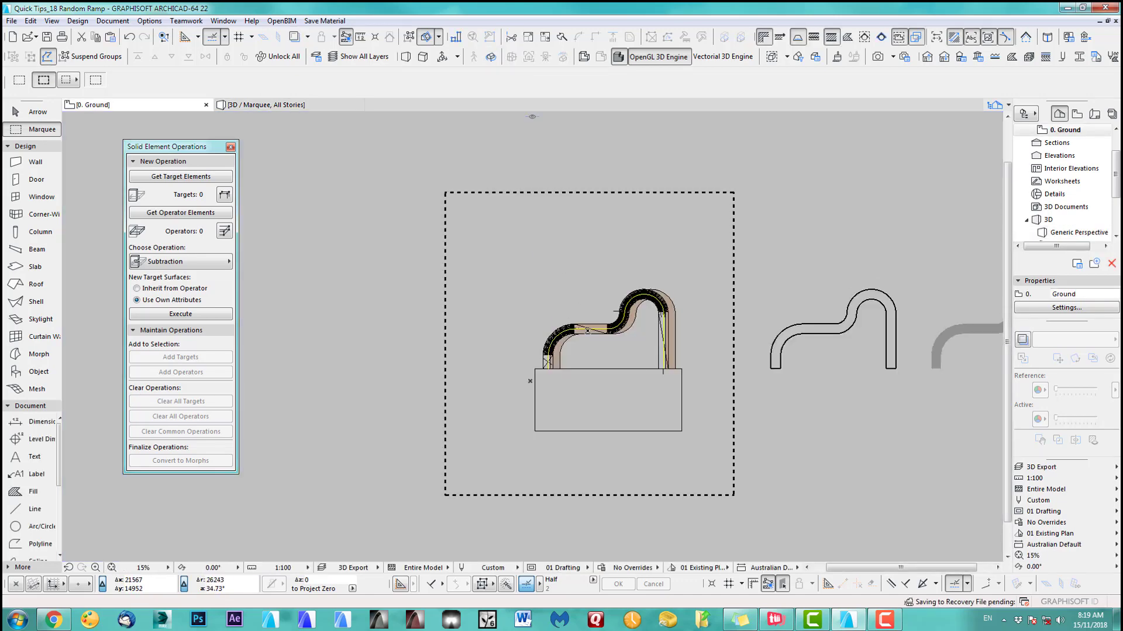
pyautogui.hotkey('ctrl', 'z')
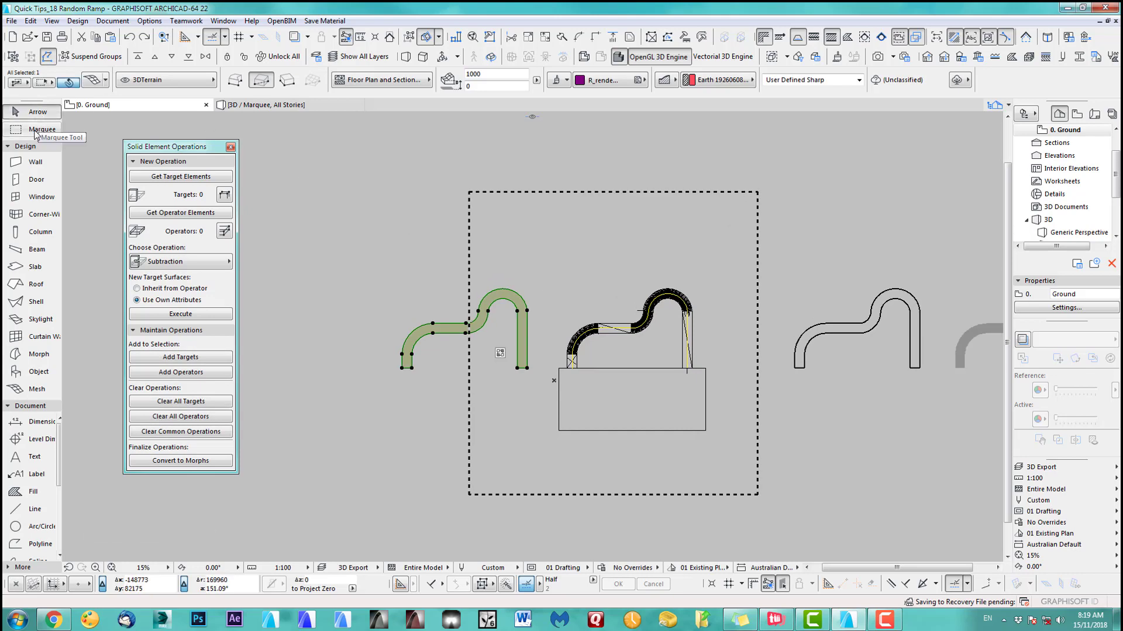
pyautogui.click(265, 155)
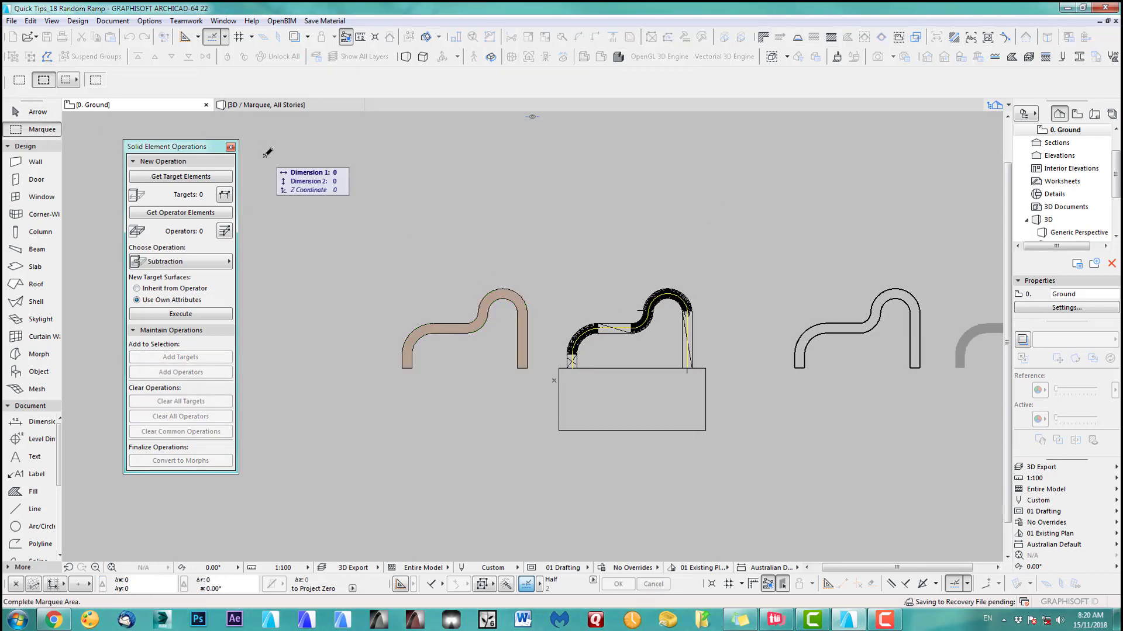
pyautogui.click(38, 113)
pyautogui.moveTo(514, 246); pyautogui.dragTo(447, 235)
# Make the 2DDWG layer with the operator mesh visible on the ground floor plan.
pyautogui.hotkey('ctrl', 'l')
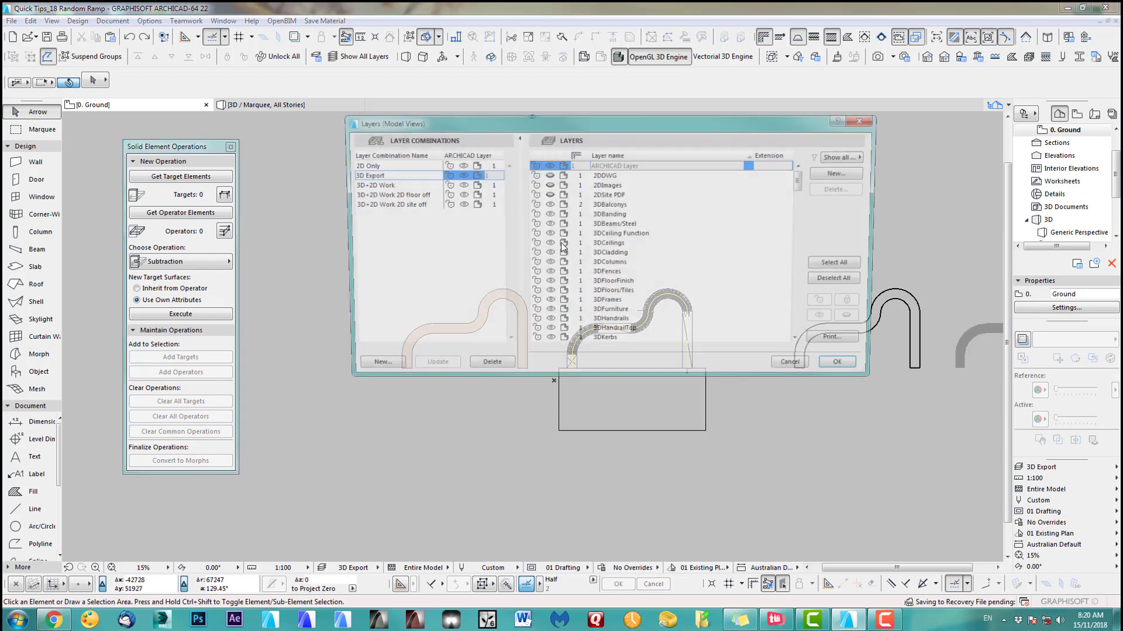
pyautogui.click(548, 175)
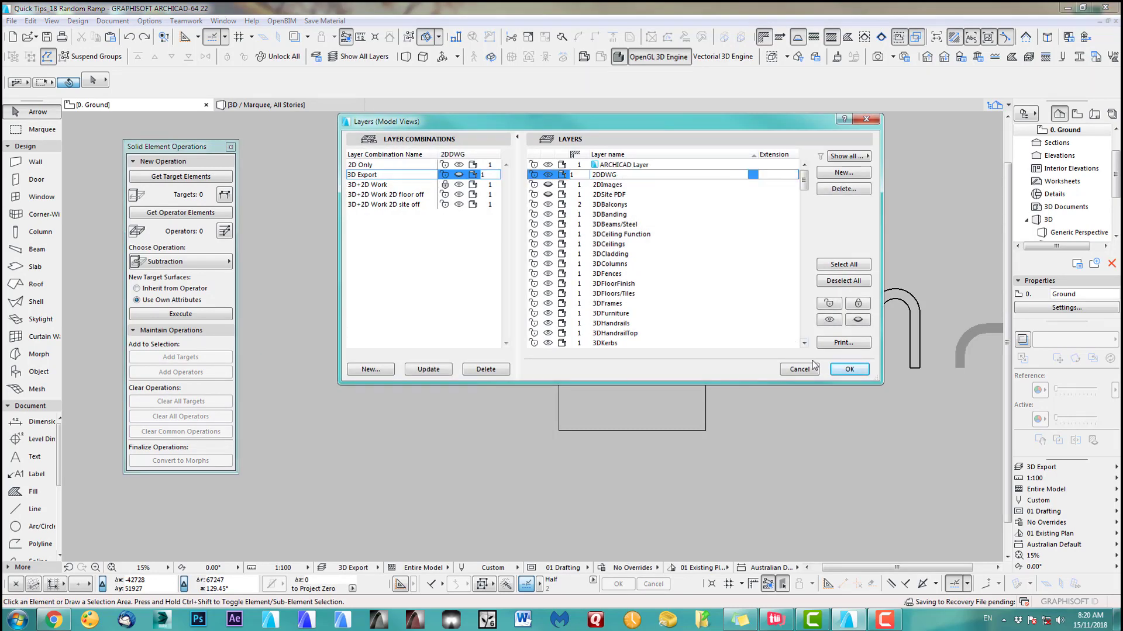
pyautogui.click(849, 369)
# Move the ramp mesh and its operator mesh together by their lower-left corner onto the roof ramp's lower-left corner at the slab edge.
pyautogui.moveTo(365, 294); pyautogui.dragTo(437, 401)
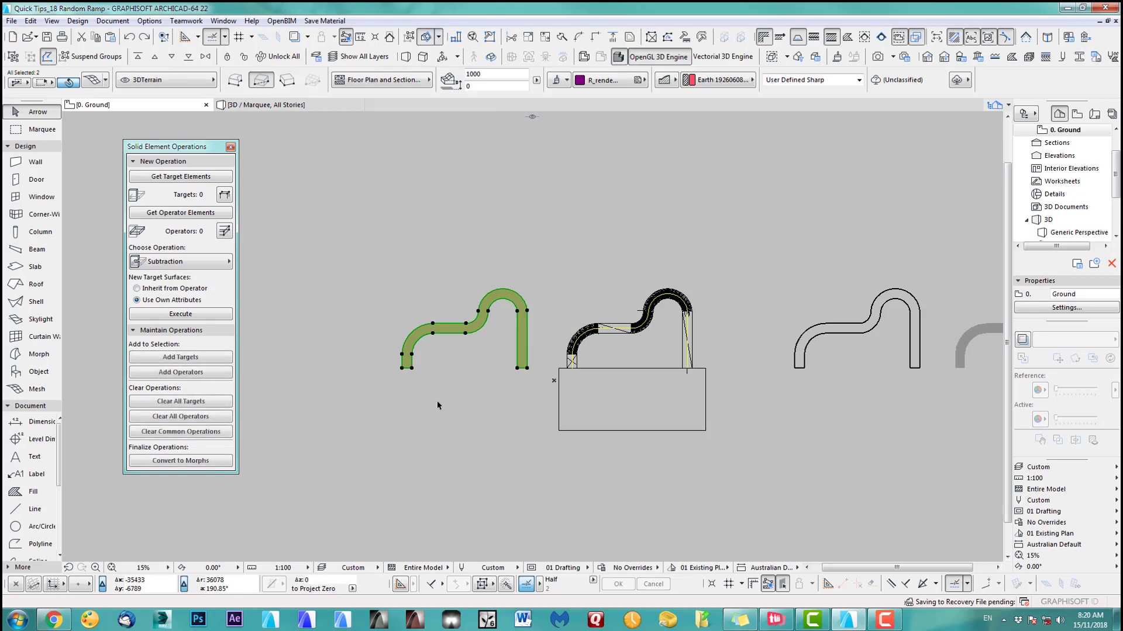
pyautogui.hotkey('ctrl', 'd')
pyautogui.click(401, 369)
pyautogui.scroll(5, 560, 375)
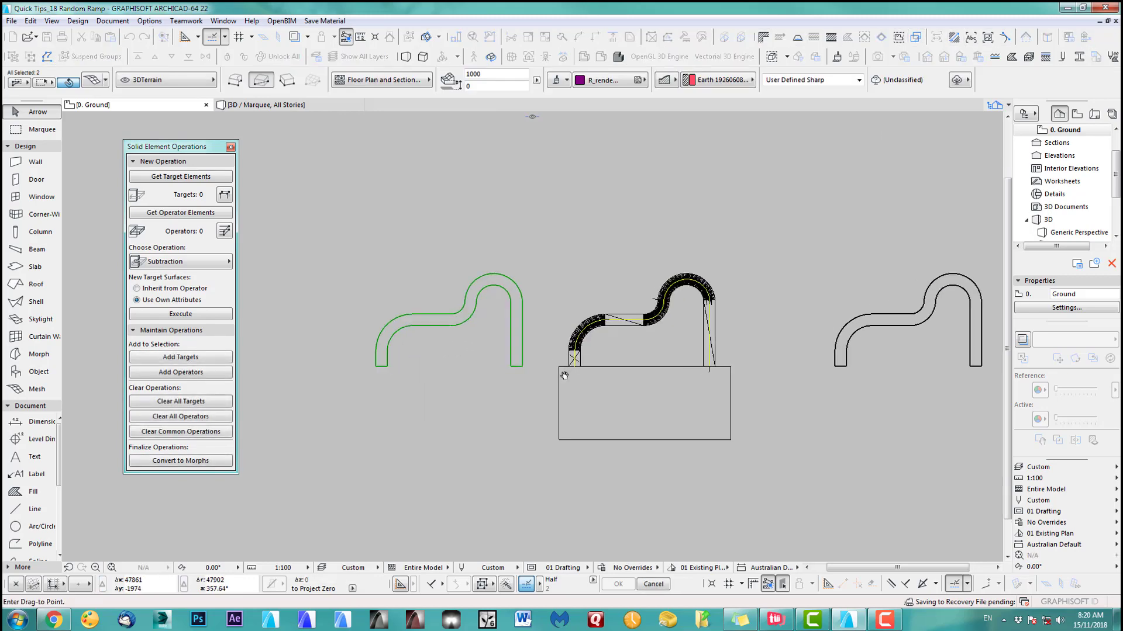
pyautogui.click(583, 357)
pyautogui.click(490, 327)
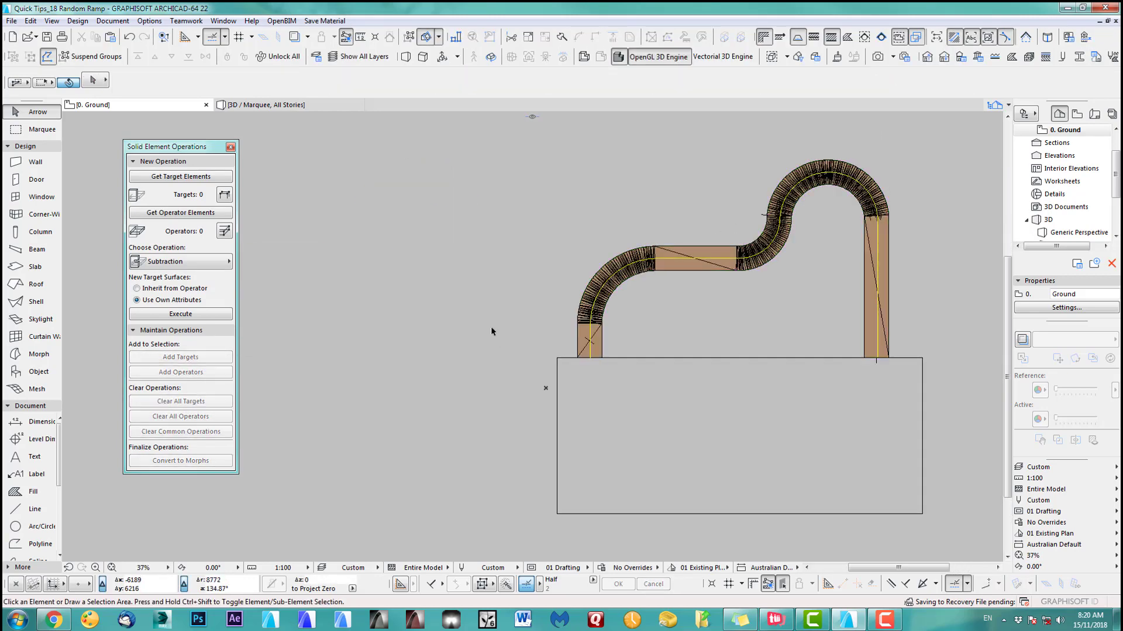
# Enclose the overlaid ramps and the slabs in a new marquee, show them in 3D and view them from the curved side.
pyautogui.scroll(-2, 434, 345)
pyautogui.moveTo(434, 345); pyautogui.dragTo(427, 352, button='middle')
pyautogui.click(41, 130)
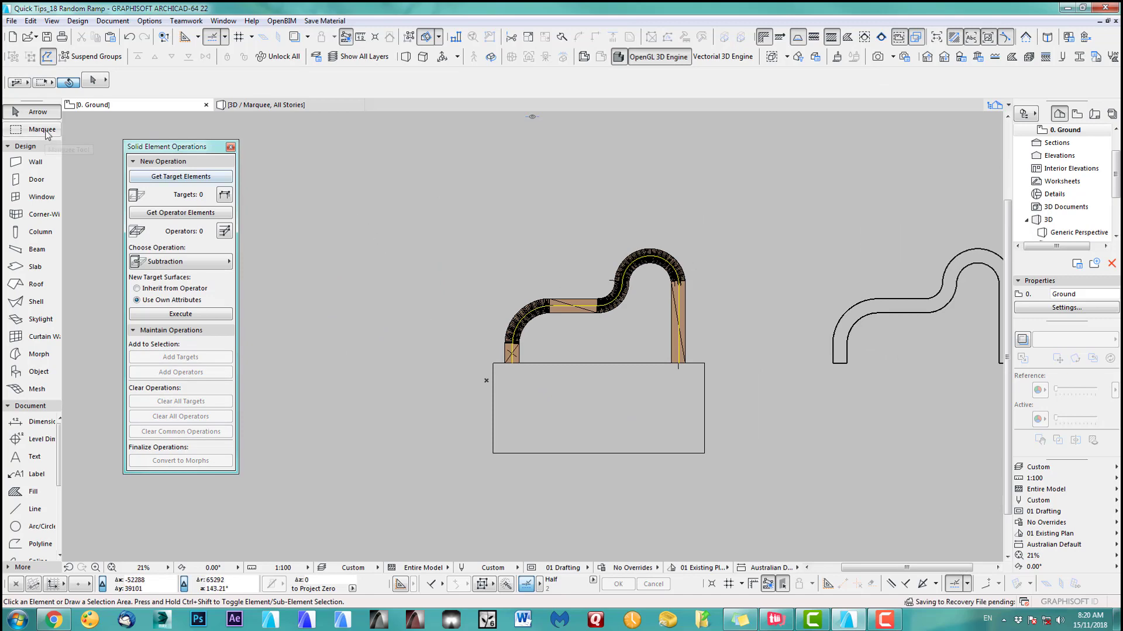
pyautogui.click(419, 188)
pyautogui.click(755, 486)
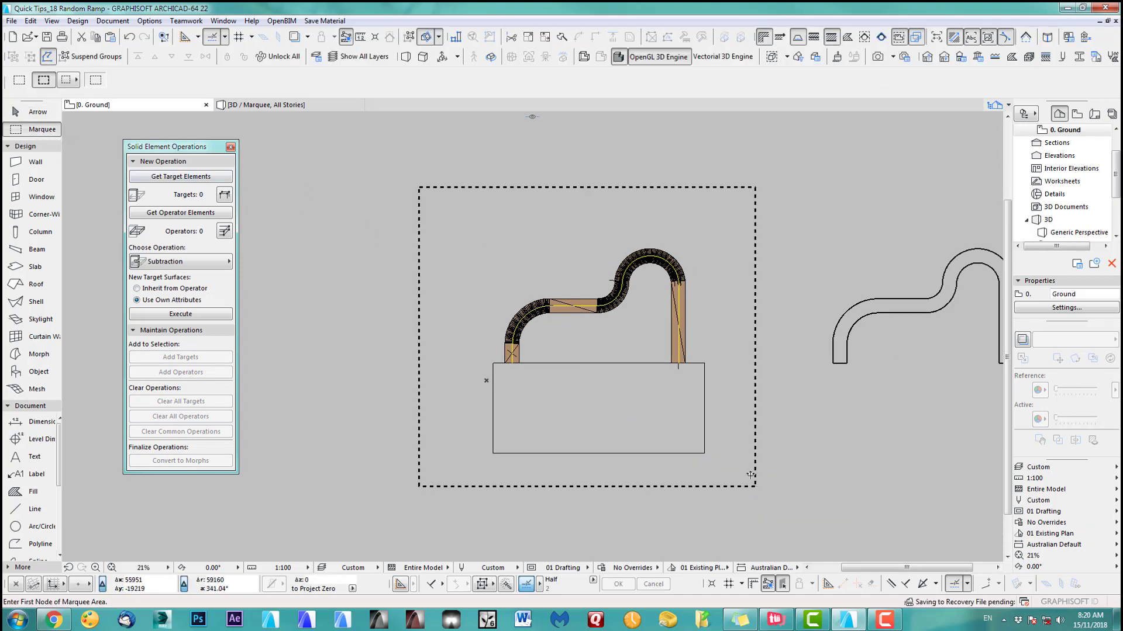
pyautogui.press('F5')
pyautogui.moveTo(695, 375)
pyautogui.keyDown('shift'); pyautogui.mouseDown(button='middle')
pyautogui.moveTo(544, 365)
pyautogui.moveTo(760, 347)
pyautogui.mouseUp(button='middle'); pyautogui.keyUp('shift')
pyautogui.moveTo(614, 374)
pyautogui.keyDown('shift'); pyautogui.mouseDown(button='middle')
pyautogui.moveTo(785, 343)
pyautogui.moveTo(714, 343)
pyautogui.mouseUp(button='middle'); pyautogui.keyUp('shift')
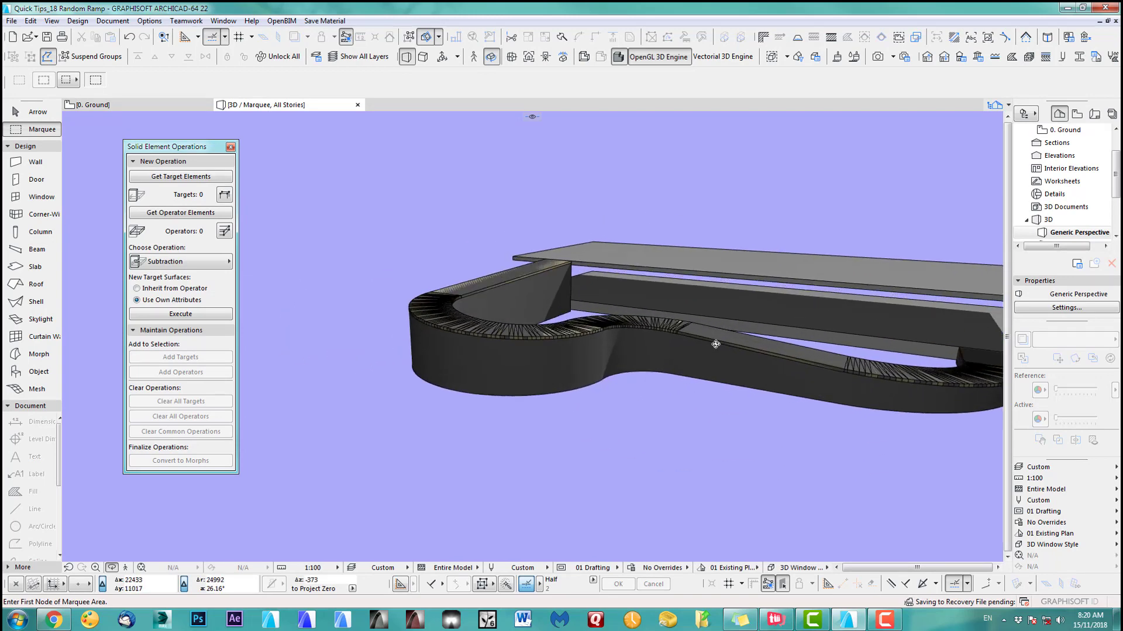
# Hide the layer of the operator mesh beneath the ramps in the 3D view.
pyautogui.click(38, 113)
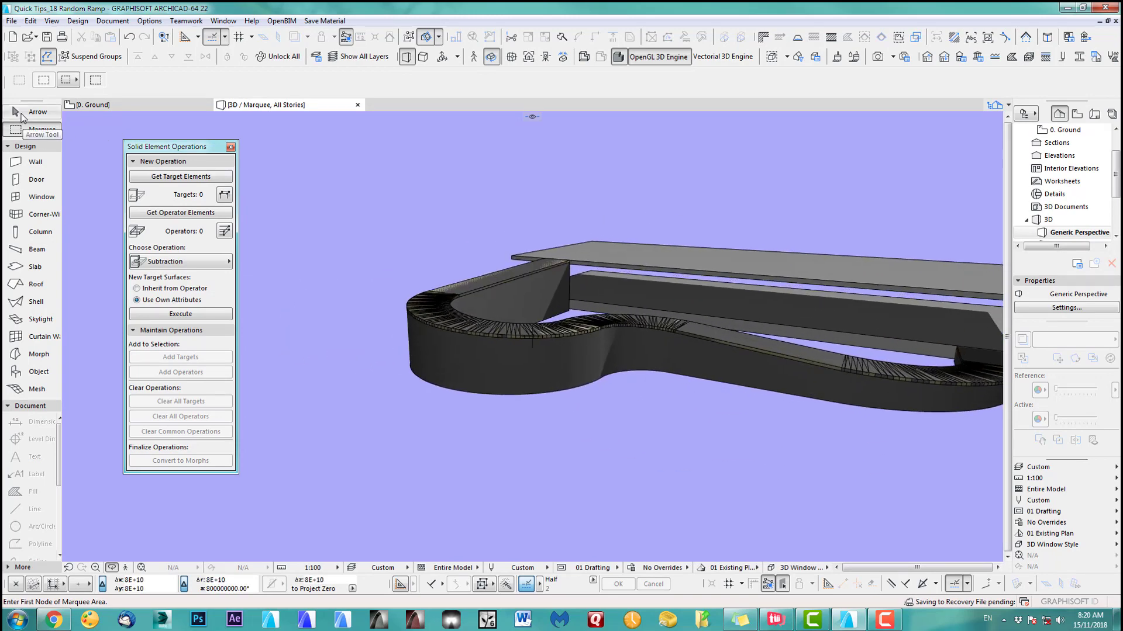
pyautogui.click(511, 396)
pyautogui.rightClick(510, 396)
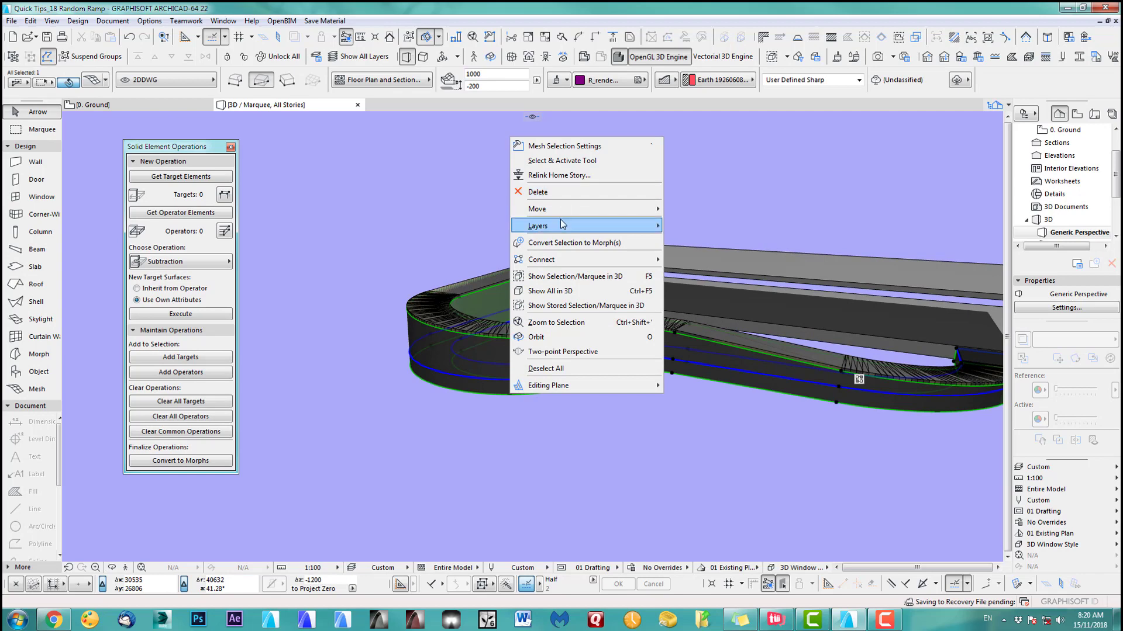
pyautogui.moveTo(561, 224)
pyautogui.click(708, 241)
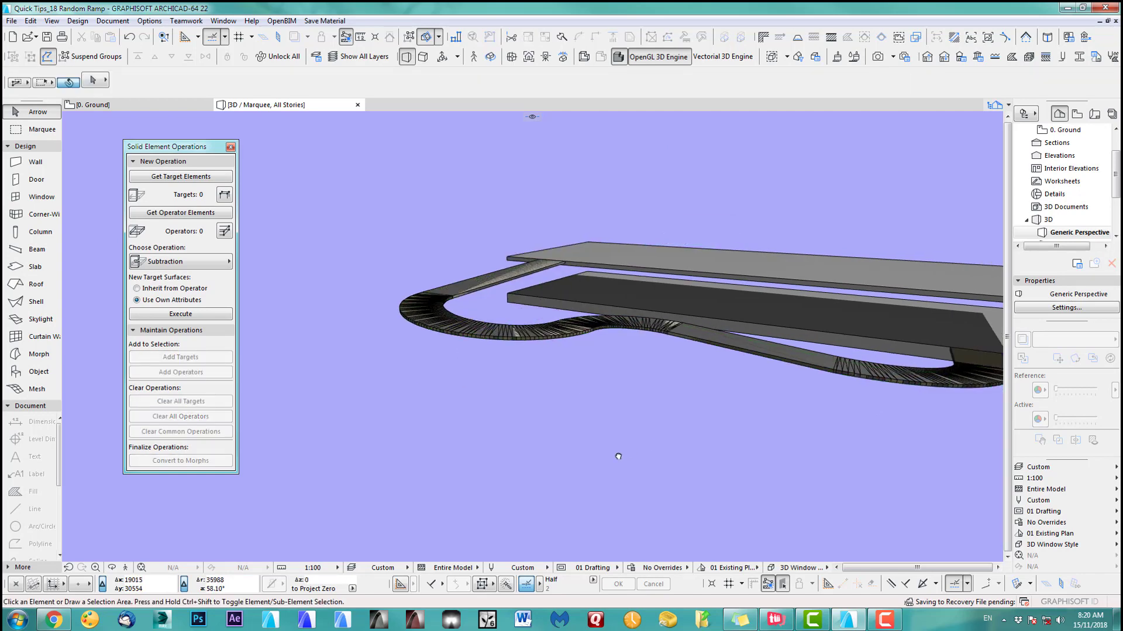
pyautogui.keyDown('shift'); pyautogui.moveTo(618, 456); pyautogui.dragTo(447, 382, button='middle'); pyautogui.keyUp('shift')
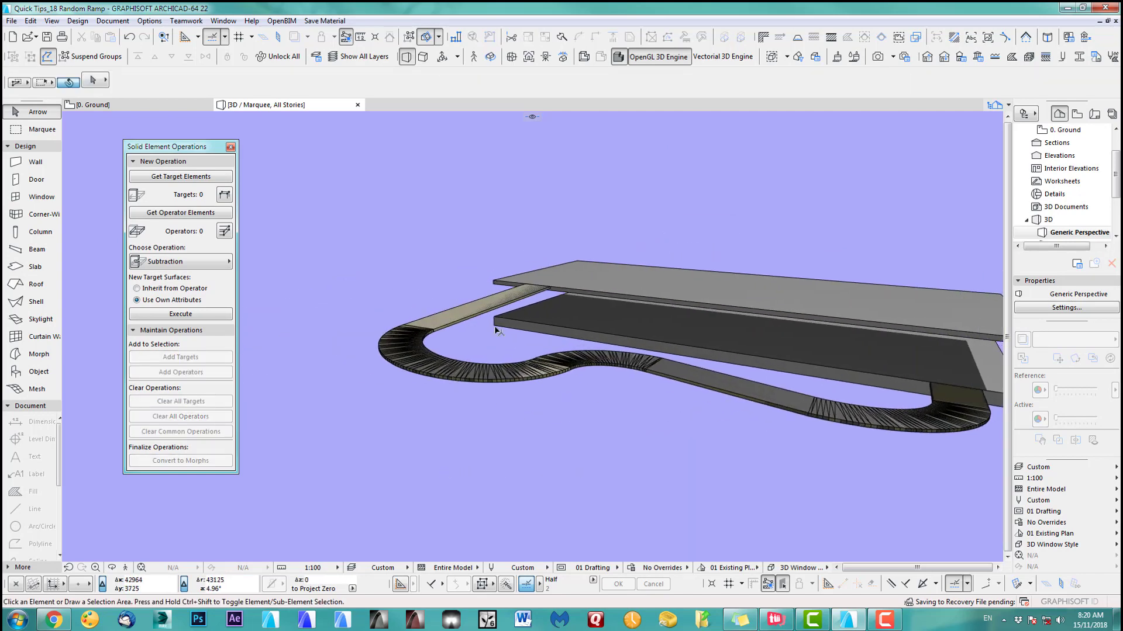
# Move the grouped roof ramp about 10500 mm vertically above the mesh ramp and compare both ramps from several sides.
pyautogui.click(429, 335)
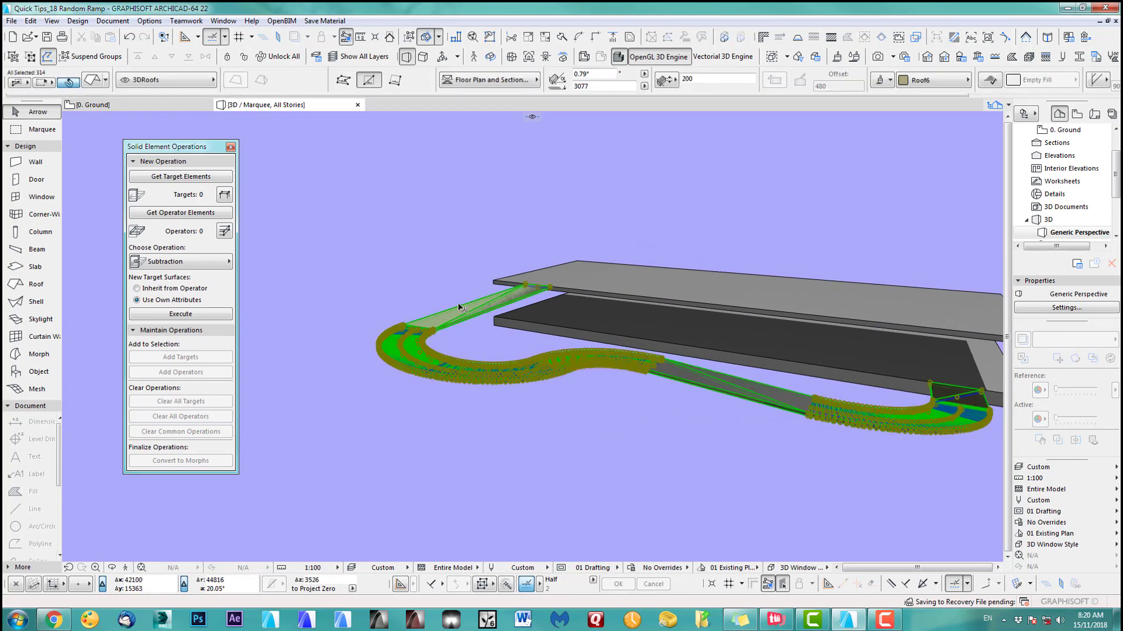
pyautogui.hotkey('ctrl', 'd')
pyautogui.click(457, 330)
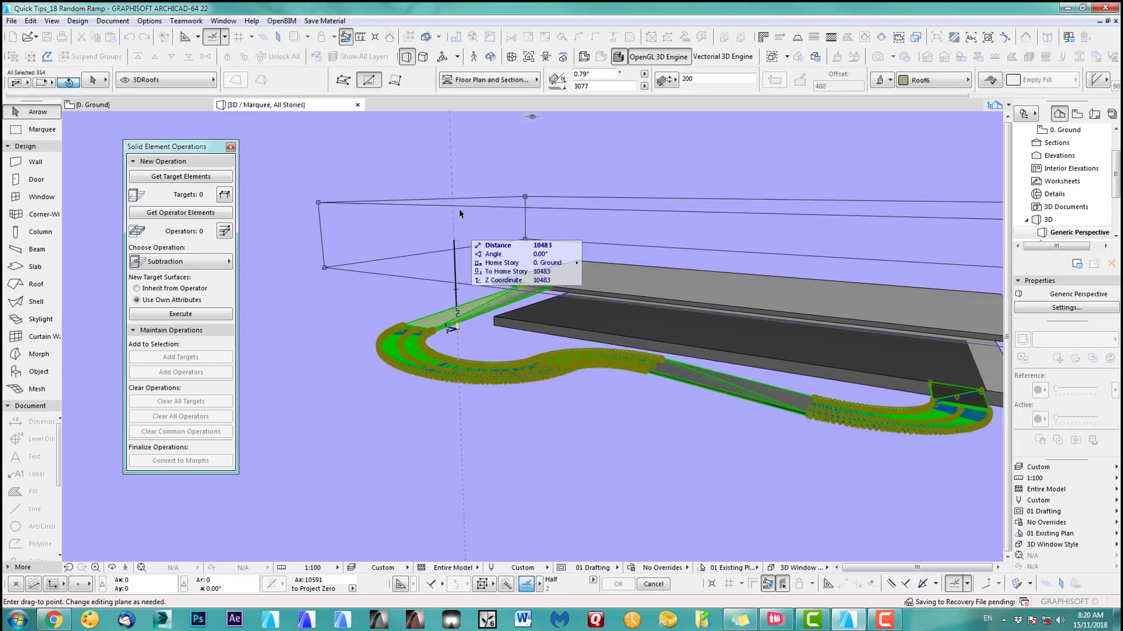
pyautogui.click(452, 197)
pyautogui.click(585, 421)
pyautogui.keyDown('shift'); pyautogui.moveTo(585, 421); pyautogui.dragTo(664, 358, button='middle'); pyautogui.keyUp('shift')
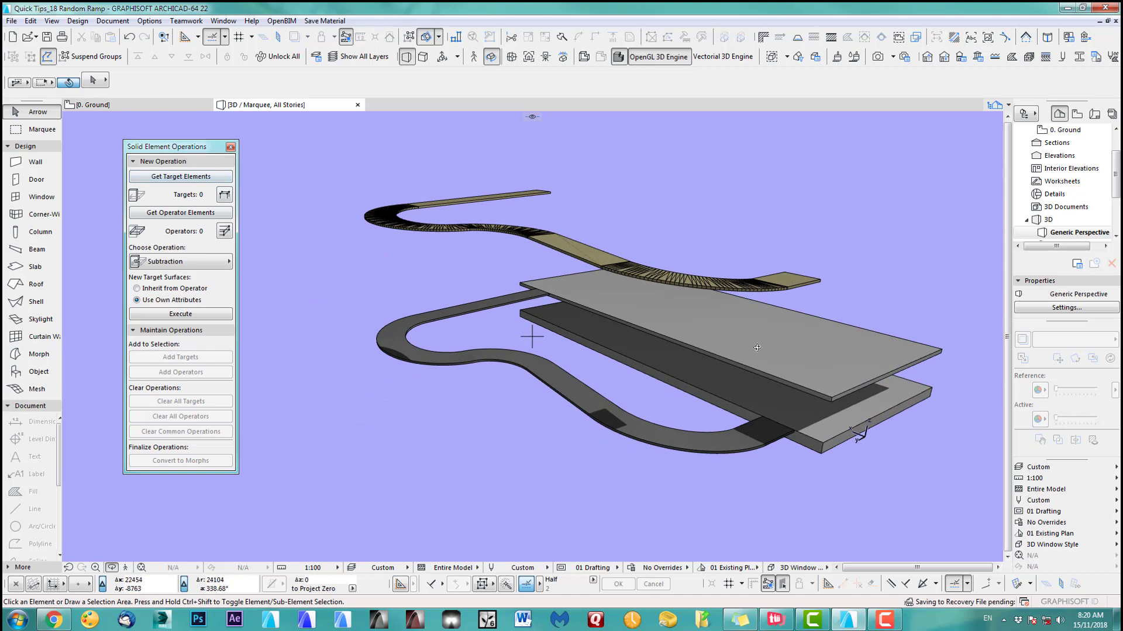
pyautogui.moveTo(760, 345); pyautogui.dragTo(344, 403)
pyautogui.keyDown('shift'); pyautogui.moveTo(344, 403); pyautogui.dragTo(697, 373, button='middle'); pyautogui.keyUp('shift')
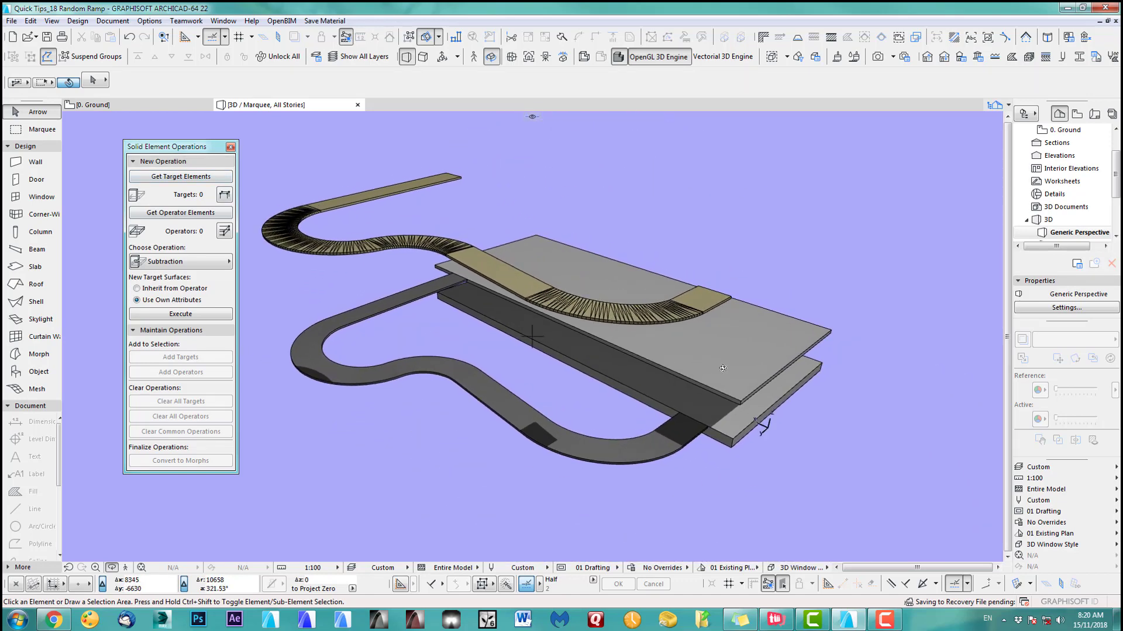